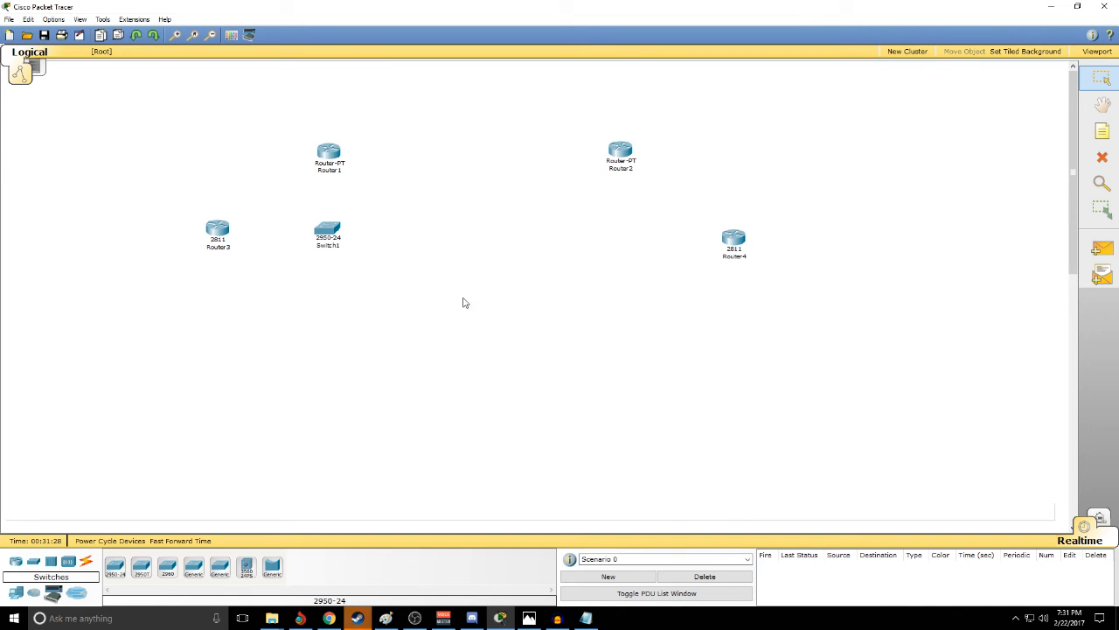
# - Open Switch1's command line and enter global configuration mode with en and conf t
pyautogui.click(328, 231)
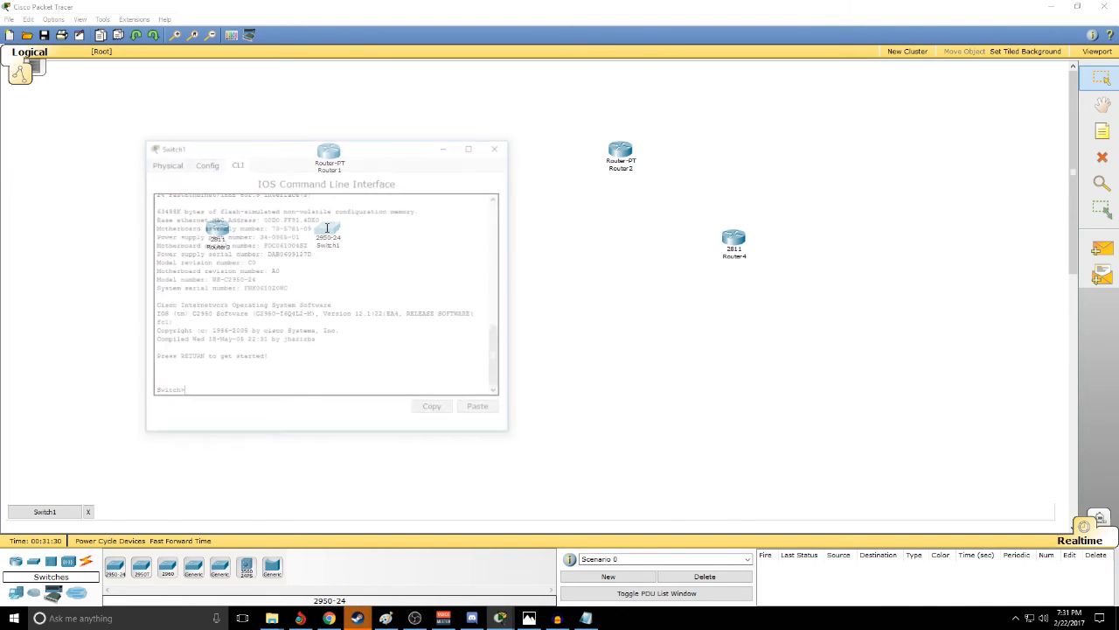
pyautogui.press('Return')
pyautogui.write('en')
pyautogui.press('Return')
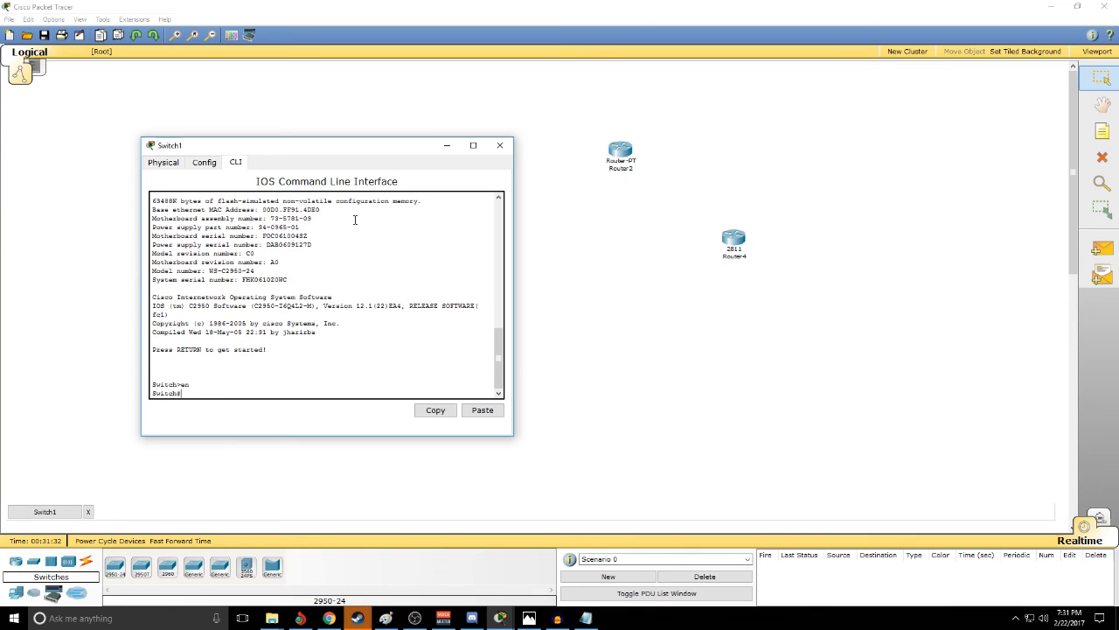
pyautogui.write('conf t')
pyautogui.press('Return')
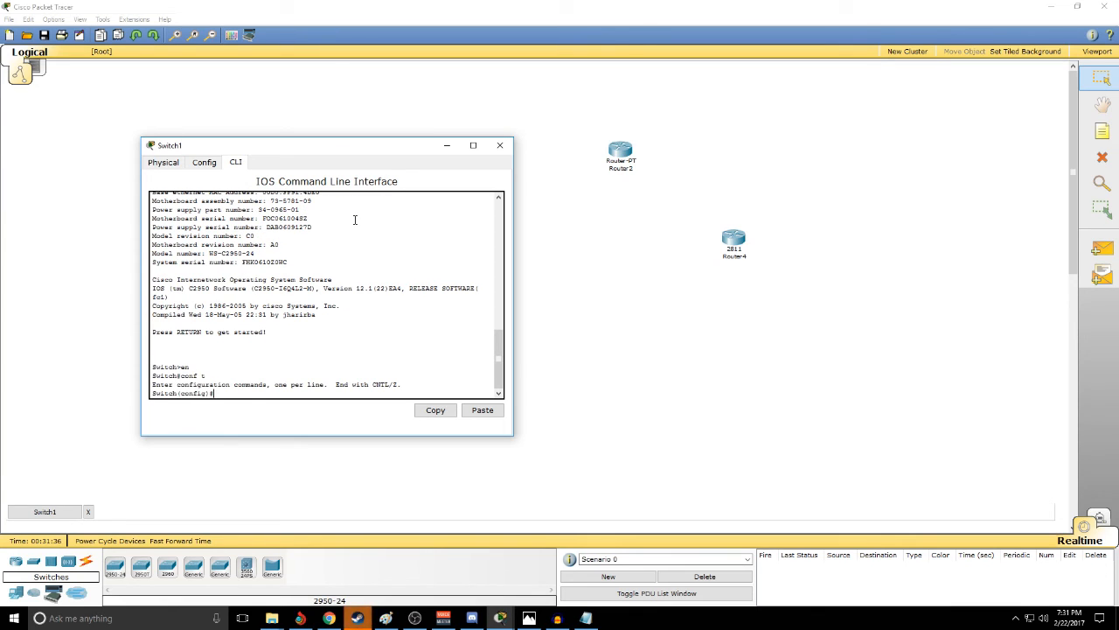
# - Create VLAN 100 on Switch1, name it IT, and return to global configuration mode
pyautogui.write('in')
pyautogui.press('BackSpace')
pyautogui.press('BackSpace')
pyautogui.write('vlan 100')
pyautogui.press('Return')
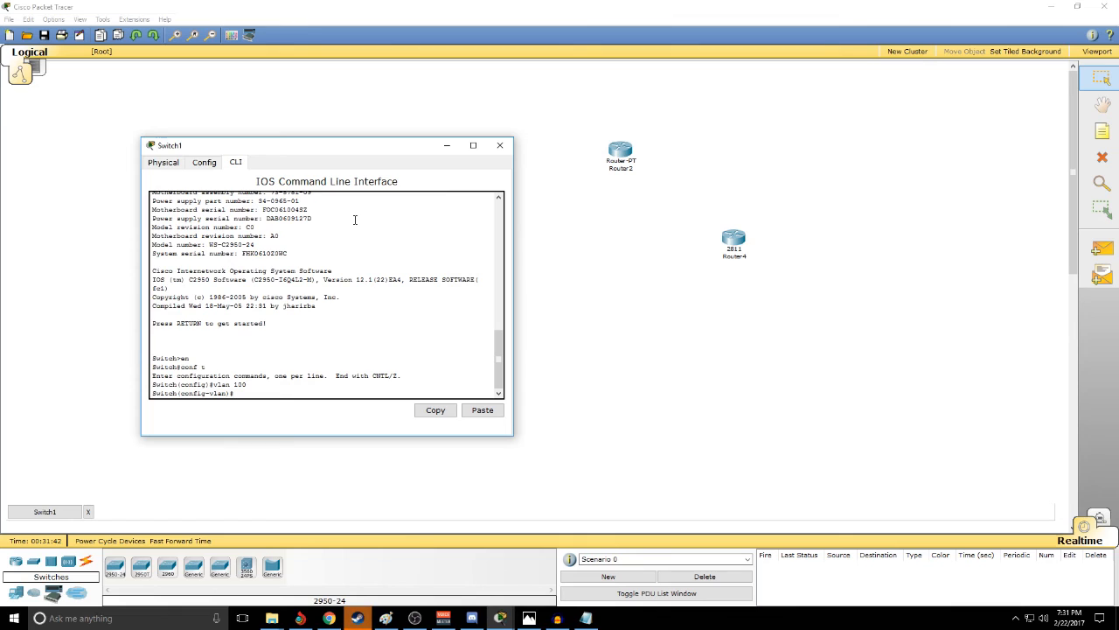
pyautogui.write('name IT')
pyautogui.press('Return')
pyautogui.write('exit')
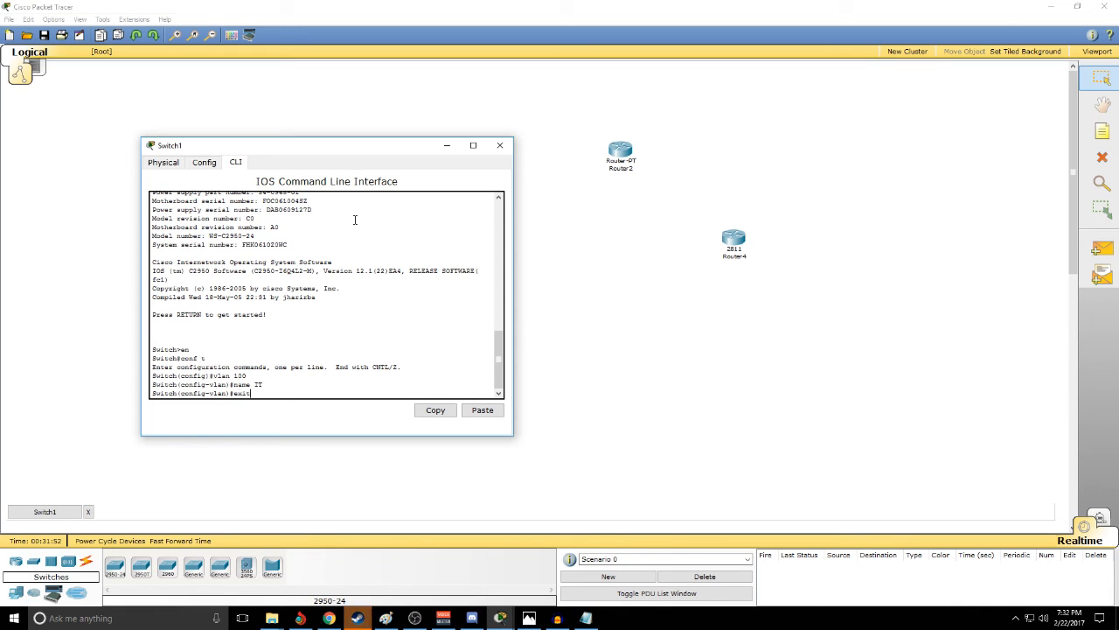
pyautogui.press('Return')
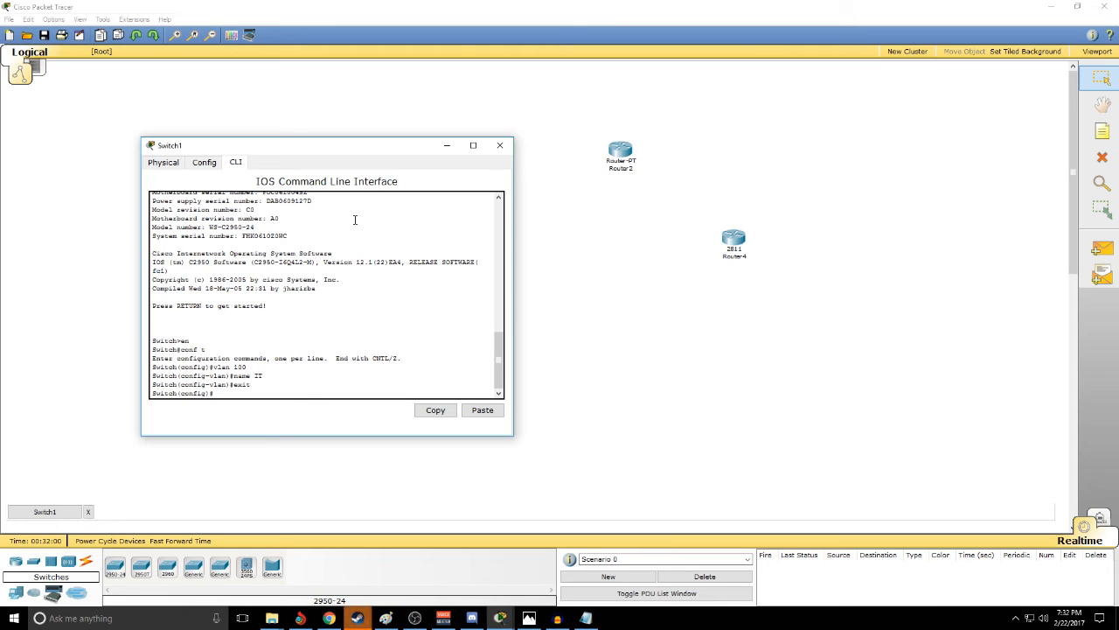
# - Create VLAN 200 on Switch1, name it CS, and return to global configuration mode
pyautogui.write('vlan 200')
pyautogui.press('Return')
pyautogui.write('name CS')
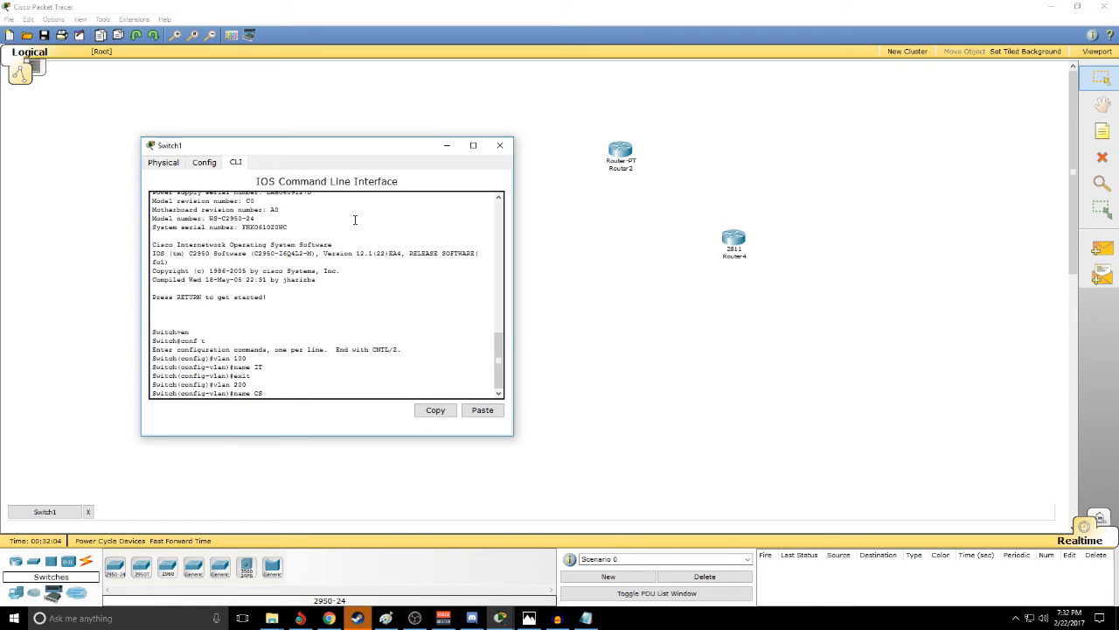
pyautogui.press('Return')
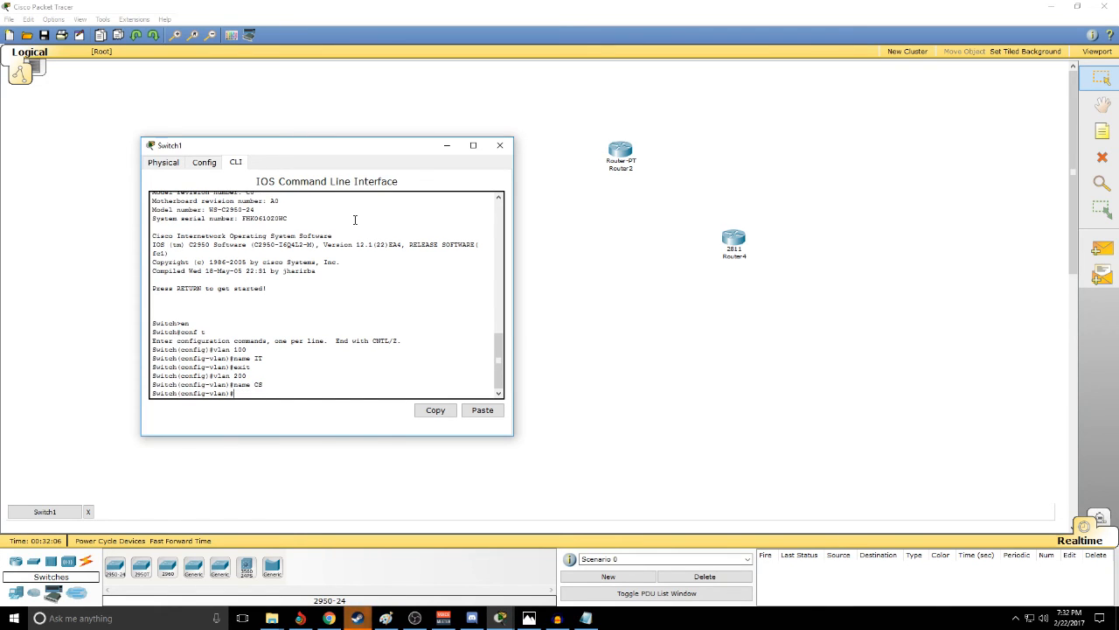
pyautogui.write('exit')
pyautogui.press('Return')
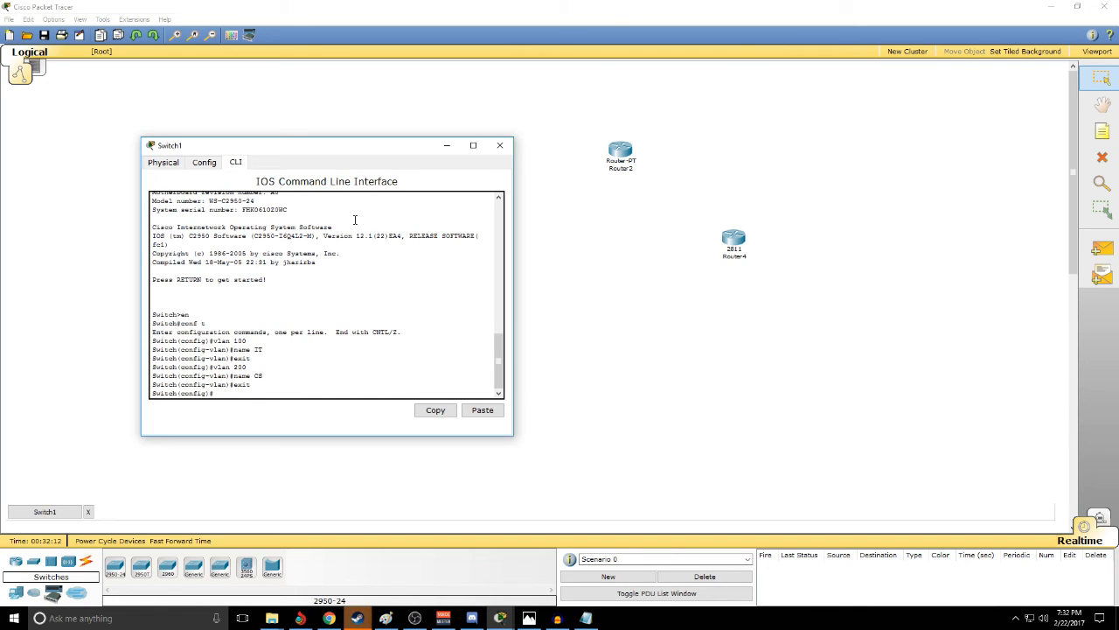
# - Set the interface range fa0/9-16 to switchport mode access
pyautogui.write('int range fa0/9')
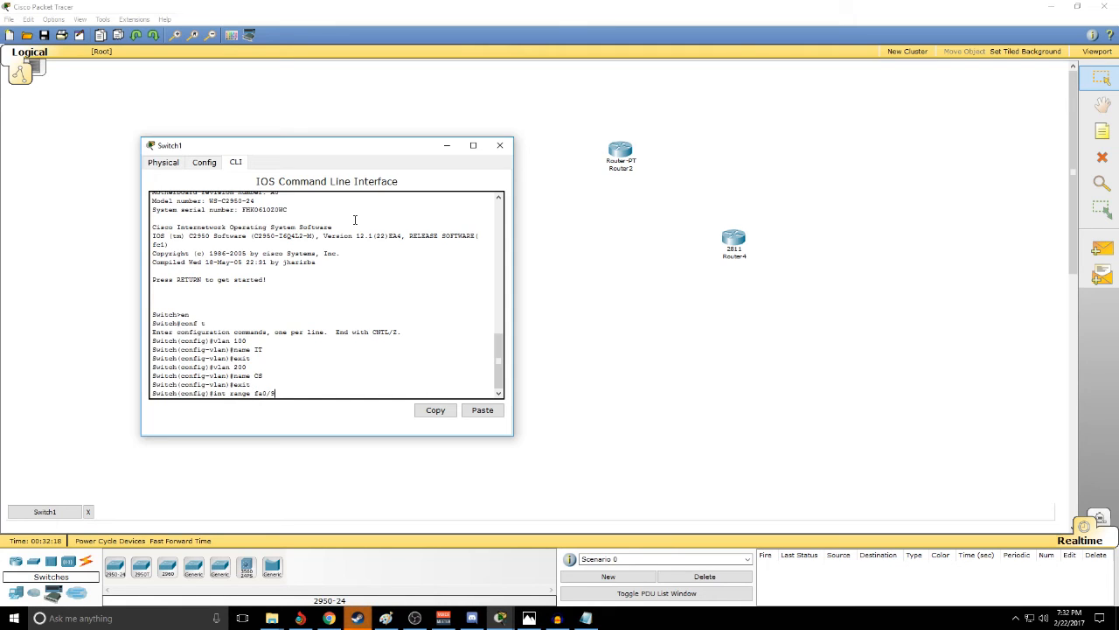
pyautogui.write('-')
pyautogui.write('17')
pyautogui.press('Return')
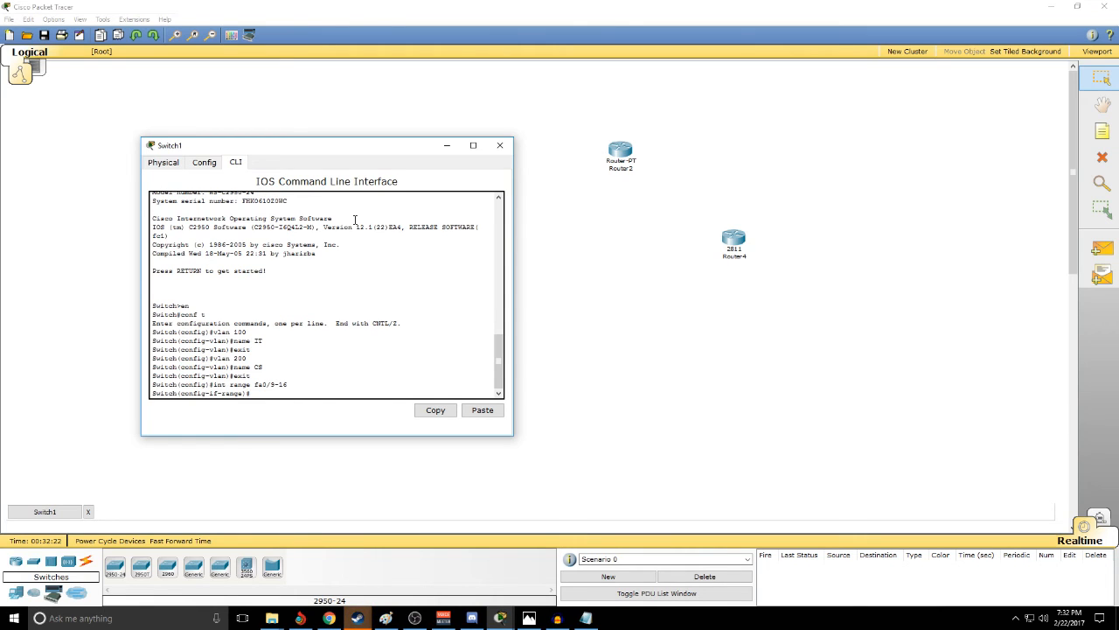
pyautogui.write('swtichport modea ac')
pyautogui.press('BackSpace')
pyautogui.write('access')
pyautogui.press('Return')
# - Assign the fa0/9-16 ports to access VLAN 100 and exit the interface range
pyautogui.write('sw')
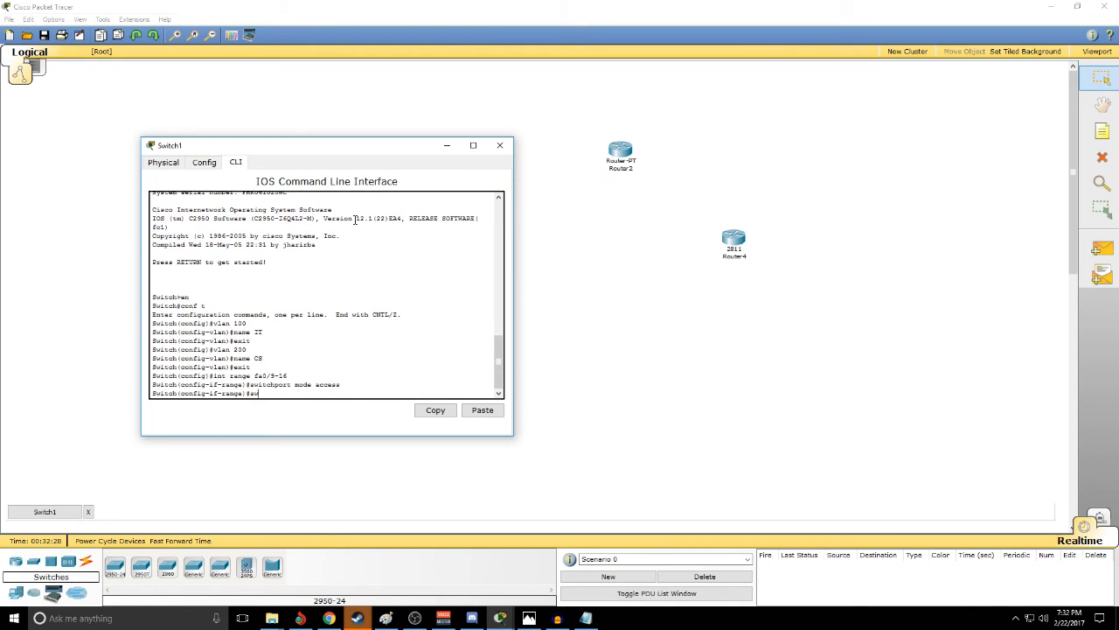
pyautogui.write('itchport access vlan 100')
pyautogui.press('Return')
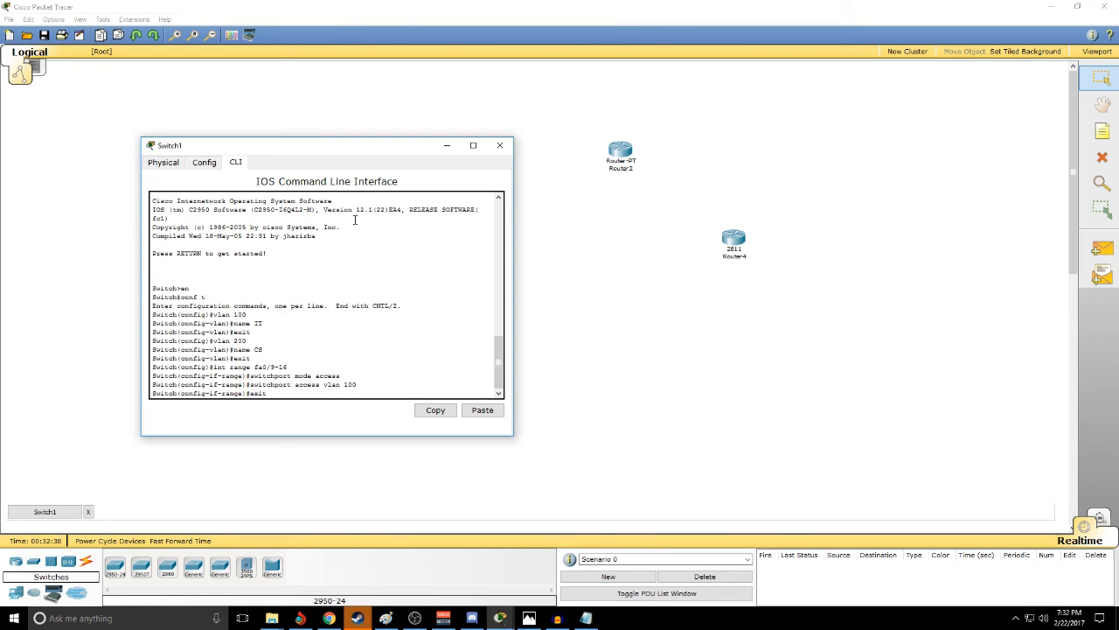
pyautogui.write('exit')
pyautogui.press('Return')
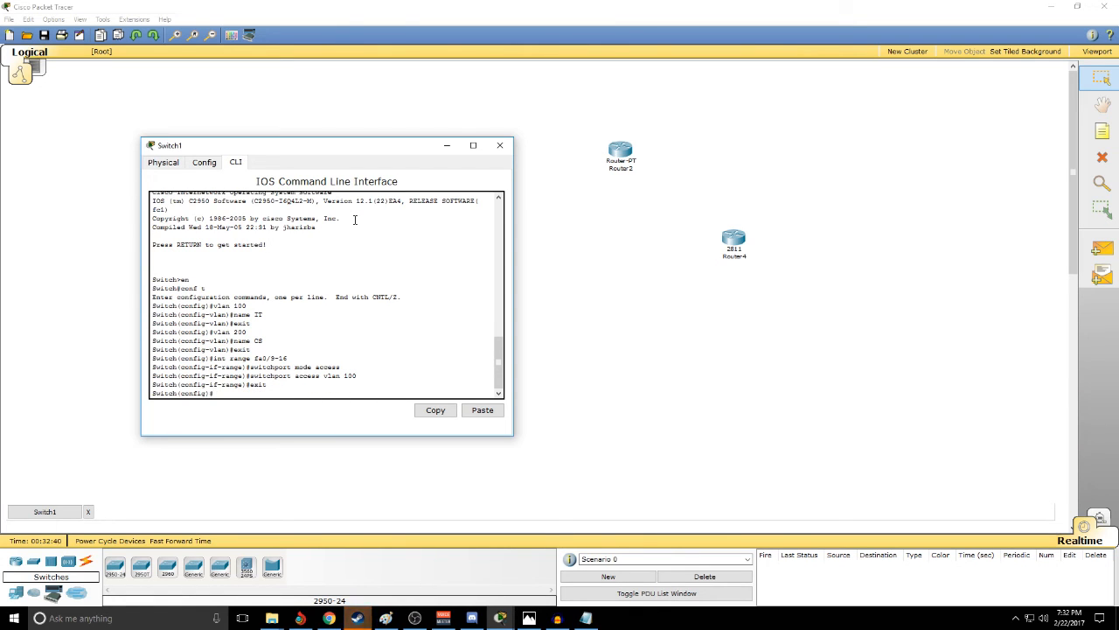
# - Set the interface range fa0/17-24 to switchport mode access
pyautogui.write('int range fa')
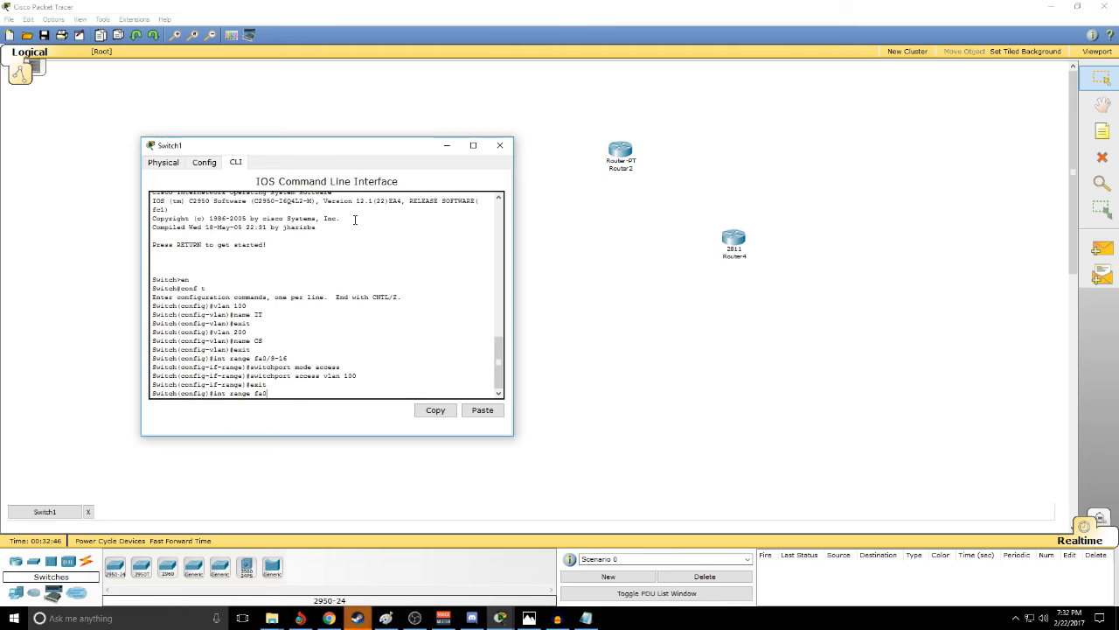
pyautogui.write('0/17')
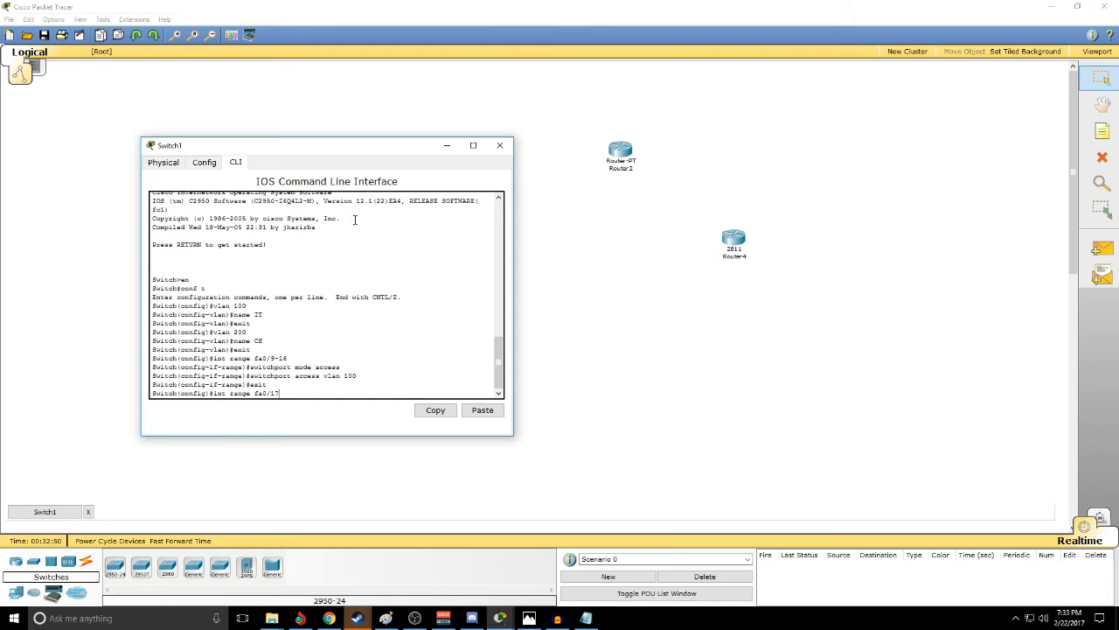
pyautogui.press('BackSpace')
pyautogui.write('-245')
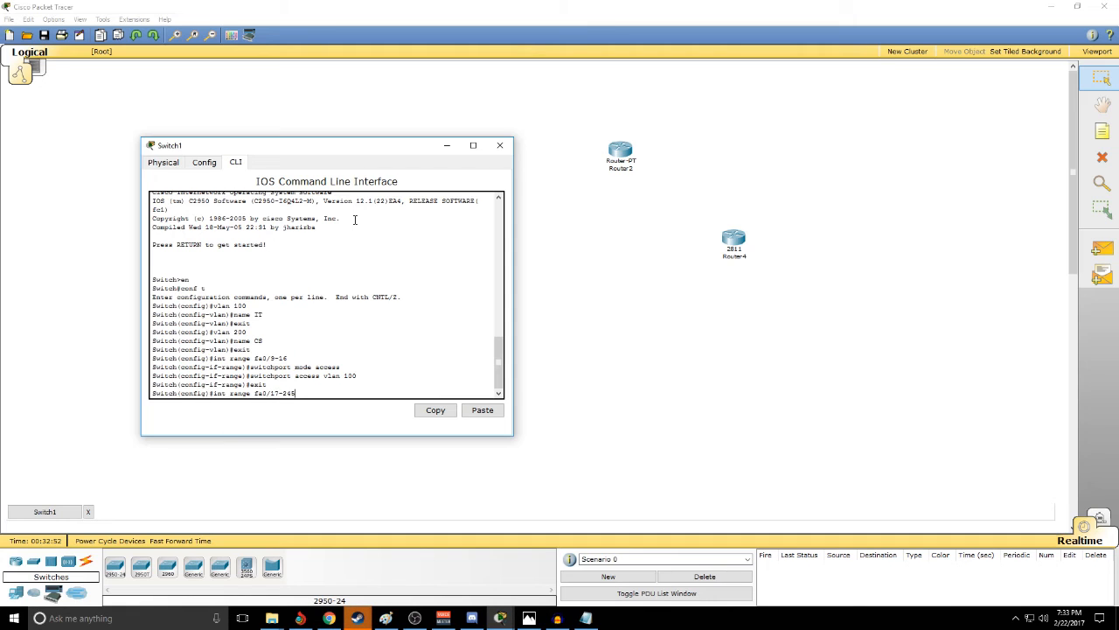
pyautogui.press('Return')
pyautogui.write('swi')
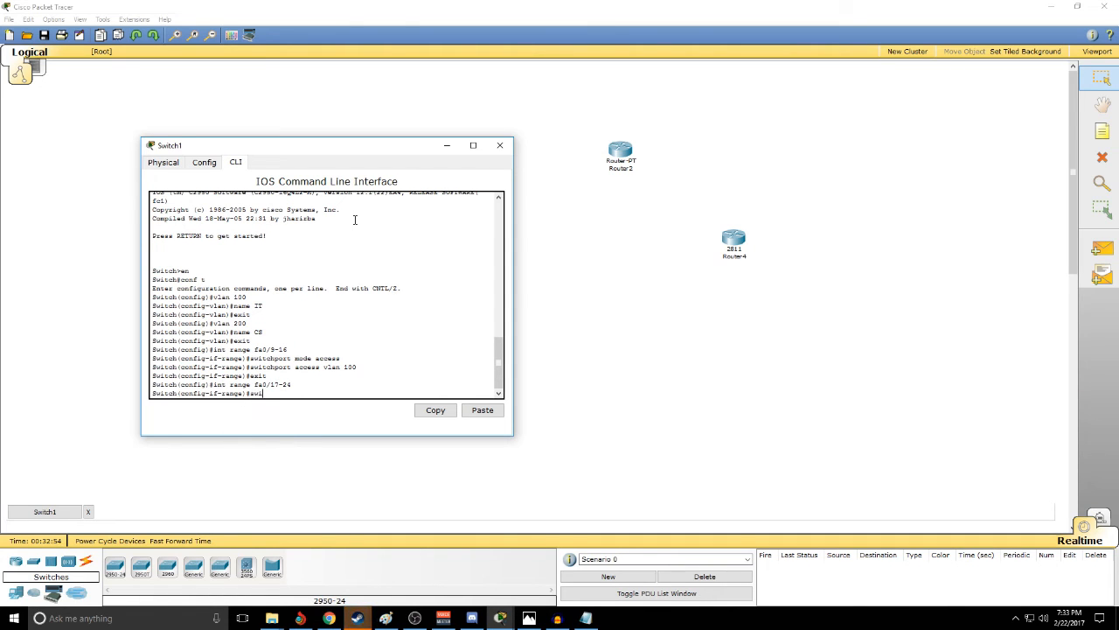
pyautogui.write('tchport mode ')
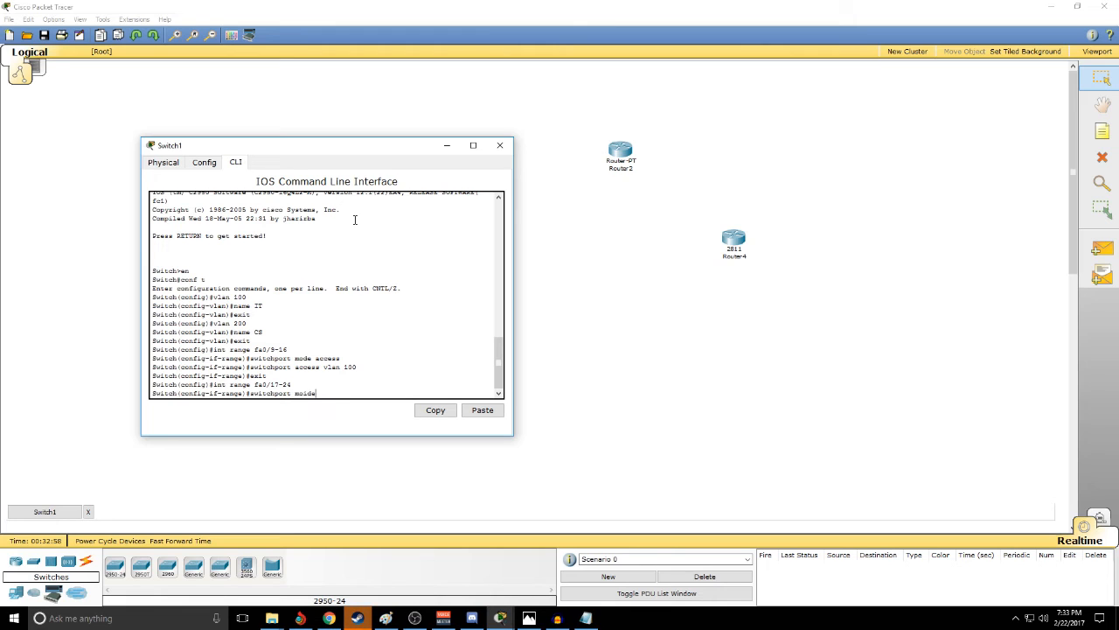
pyautogui.write('access')
pyautogui.press('Return')
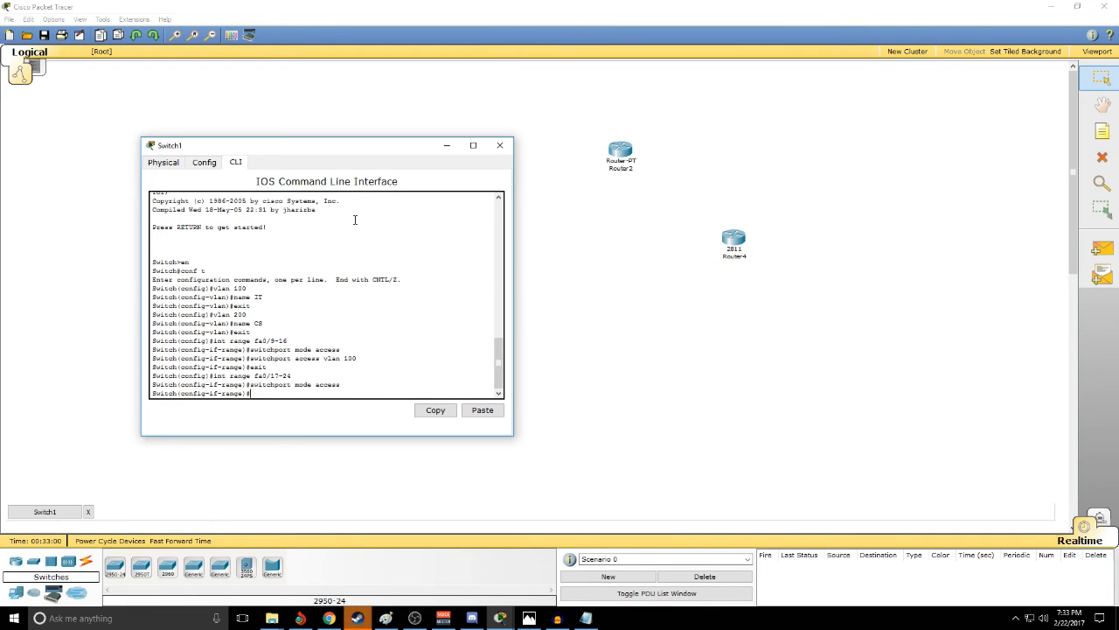
# - Assign the fa0/17-24 ports to access VLAN 200 and exit the interface range
pyautogui.write('switchport access vlan')
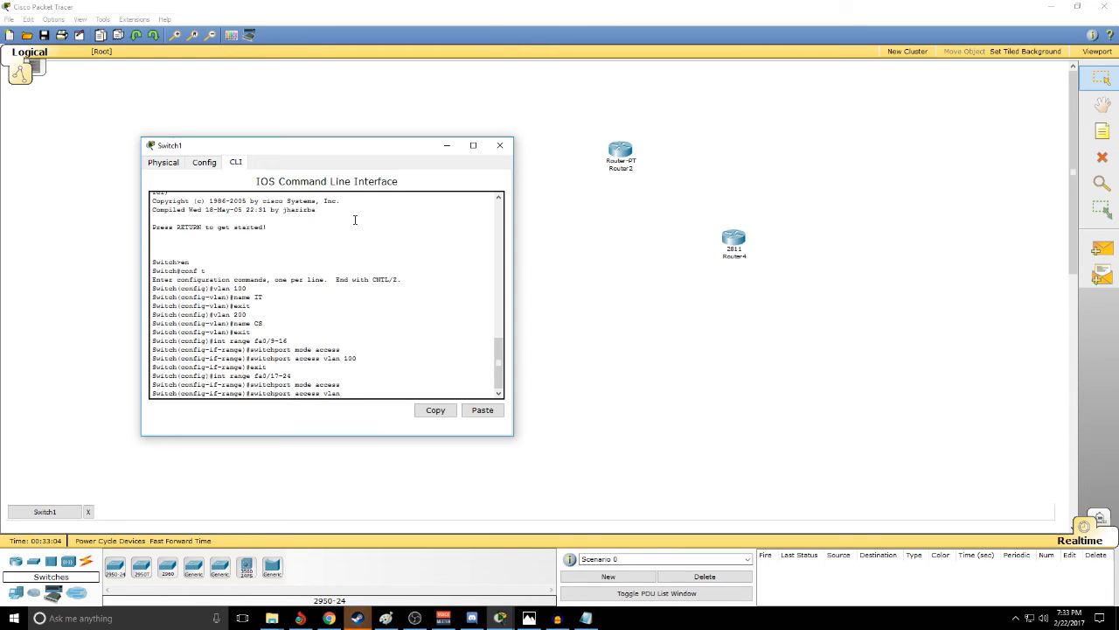
pyautogui.write(' 200')
pyautogui.press('Return')
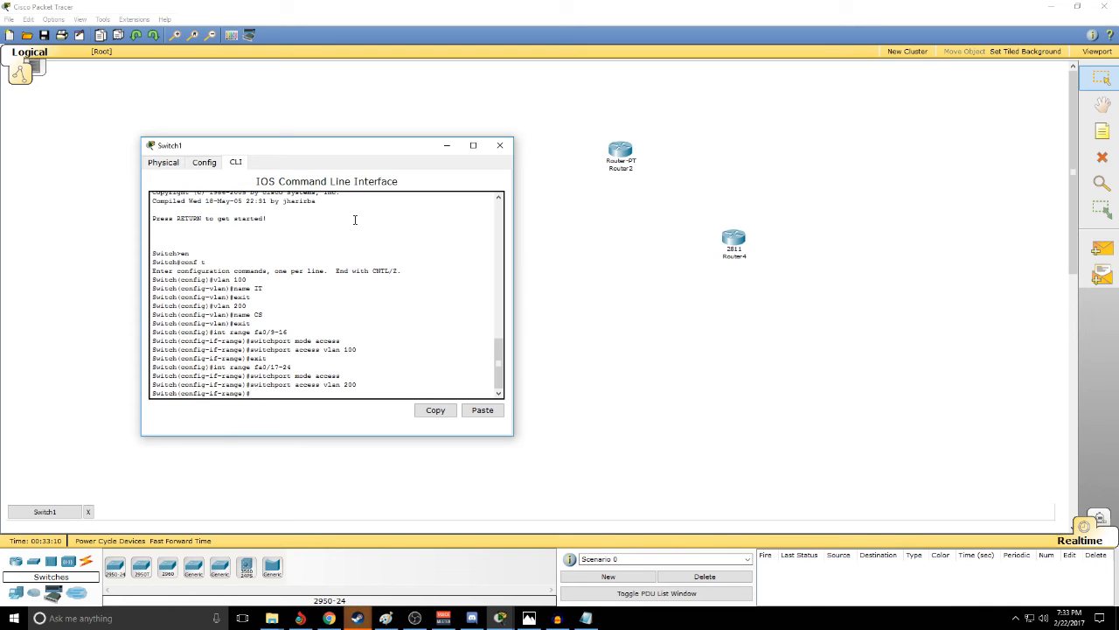
pyautogui.write('exit')
pyautogui.press('Return')
# - Set the interface range fa0/1-8 to switchport mode access
pyautogui.write('int')
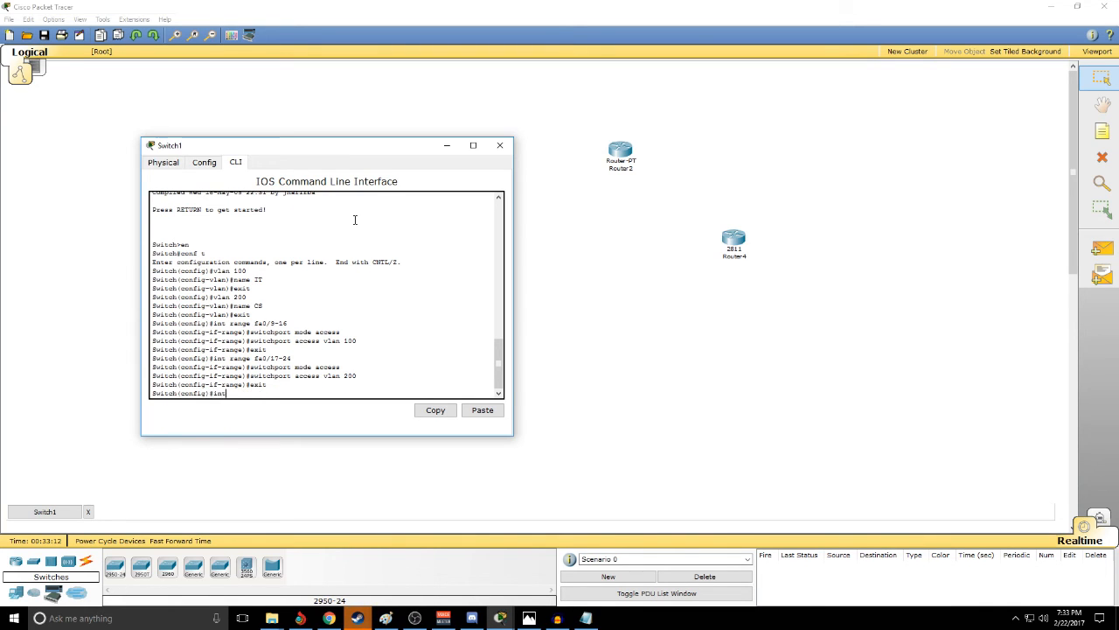
pyautogui.write(' range fa0/1-8')
pyautogui.press('Return')
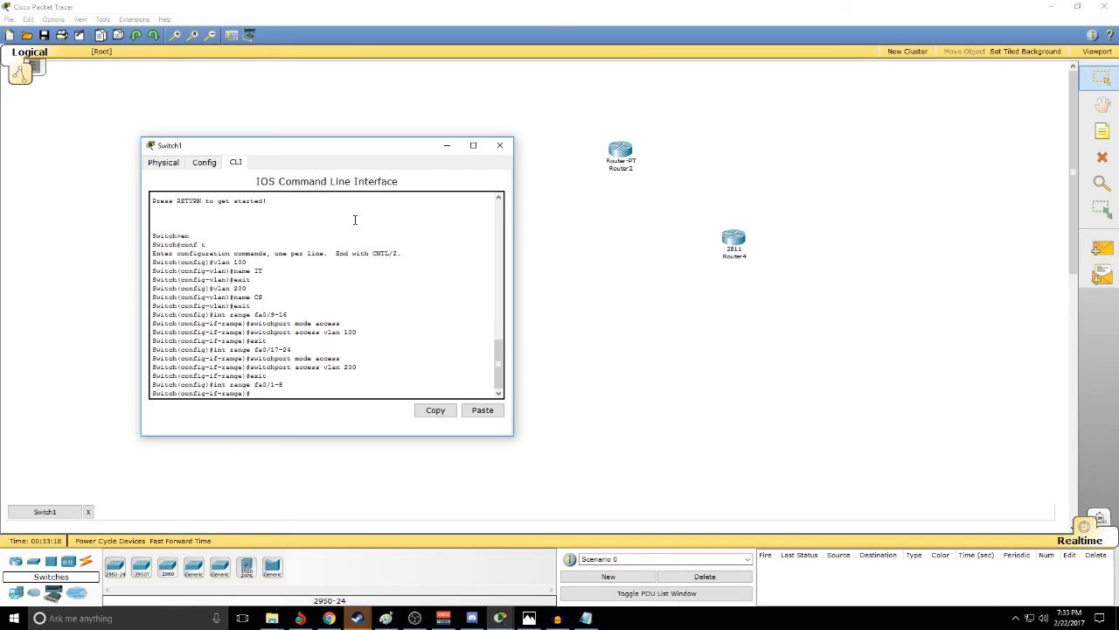
pyautogui.write('switchport mo')
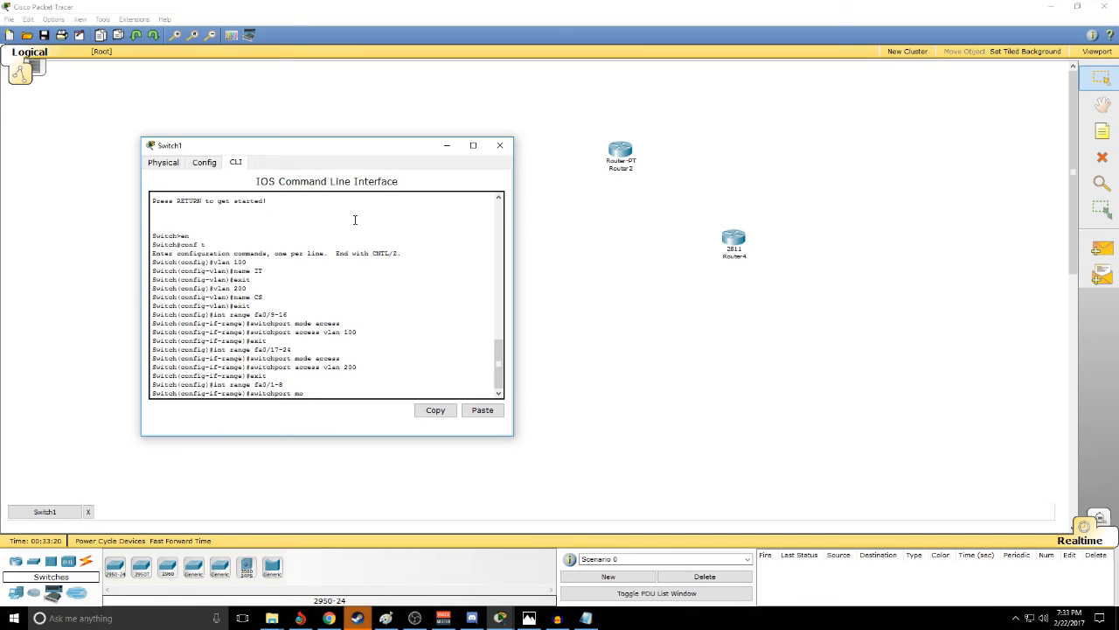
pyautogui.write('de access')
pyautogui.press('Return')
# - Assign the fa0/1-8 ports to voice VLAN 1 and exit the interface range
pyautogui.write('switcvh')
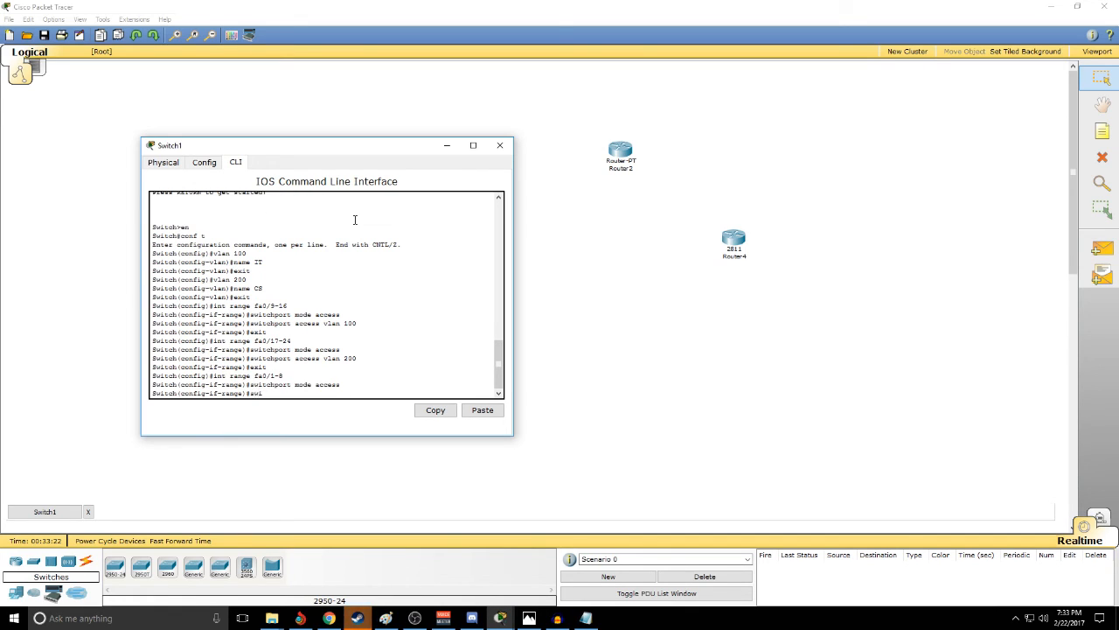
pyautogui.press('BackSpace')
pyautogui.press('BackSpace')
pyautogui.write('hporetvoice vlan 1')
pyautogui.press('Return')
pyautogui.write('exit')
pyautogui.press('Return')
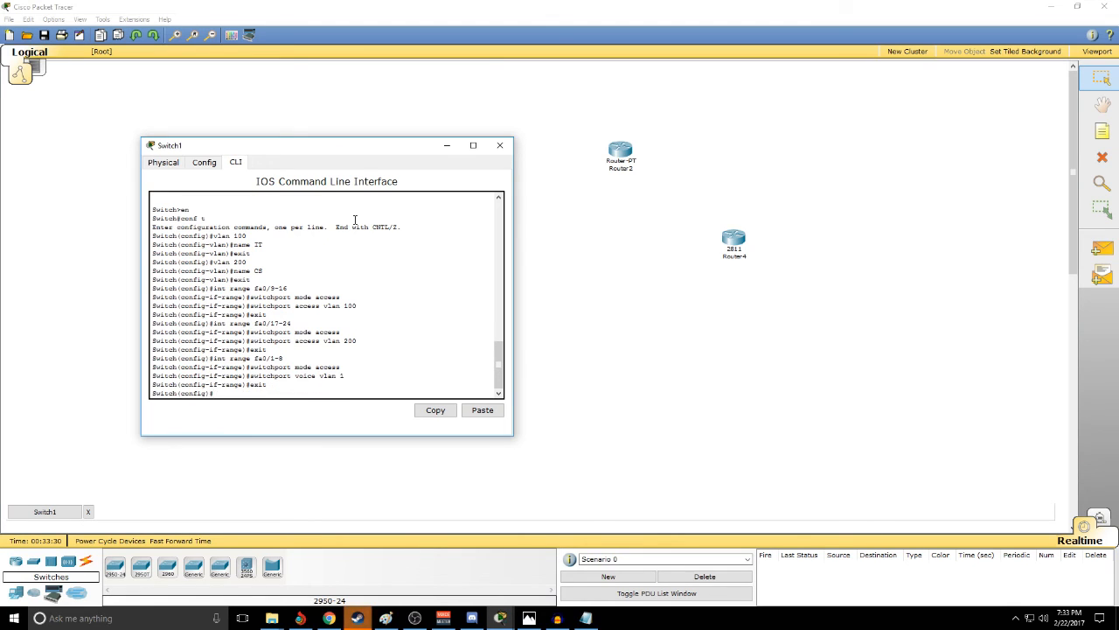
# - Leave configuration mode, run show vlan brief to review the port assignments on Switch1, and close its window
pyautogui.write('exit')
pyautogui.press('Return')
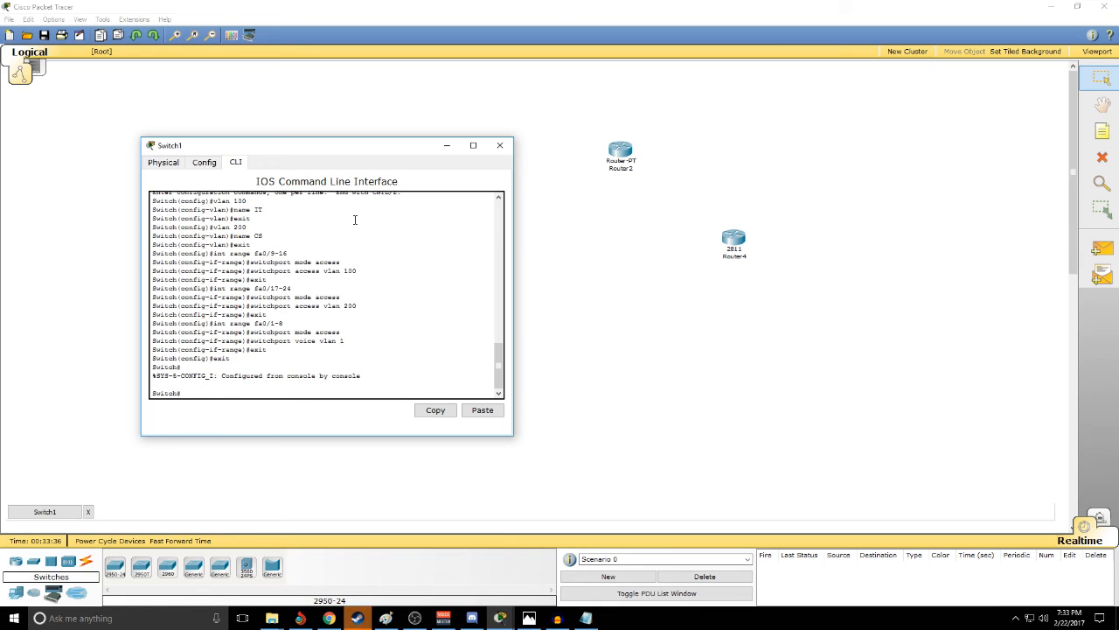
pyautogui.write('show vlan brief')
pyautogui.press('Return')
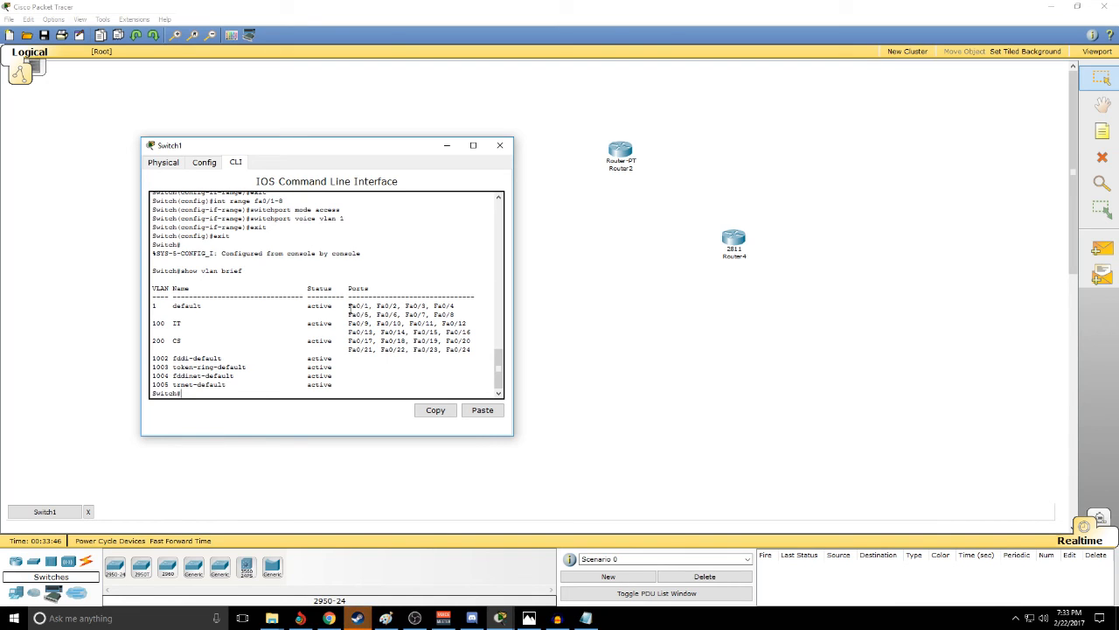
pyautogui.moveTo(349, 306); pyautogui.dragTo(472, 350)
pyautogui.click(473, 348)
pyautogui.click(499, 146)
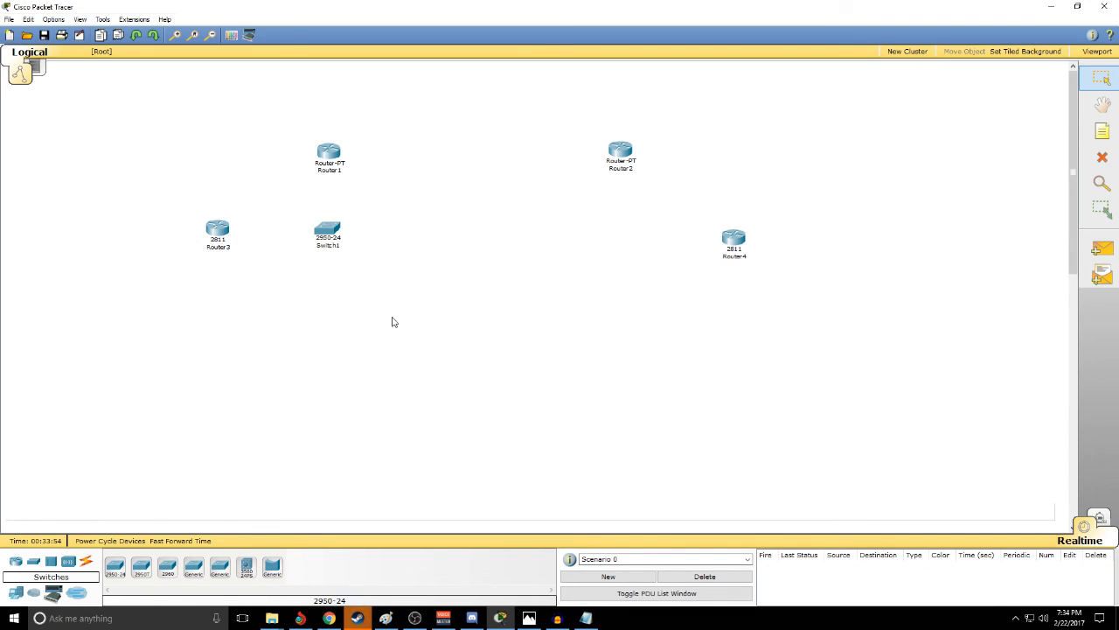
# - Make three copies of Switch1, placing one below Router2, one below Switch1, and one below the copy under Router2
pyautogui.moveTo(306, 213); pyautogui.dragTo(355, 258)
pyautogui.hotkey('ctrl', 'v')
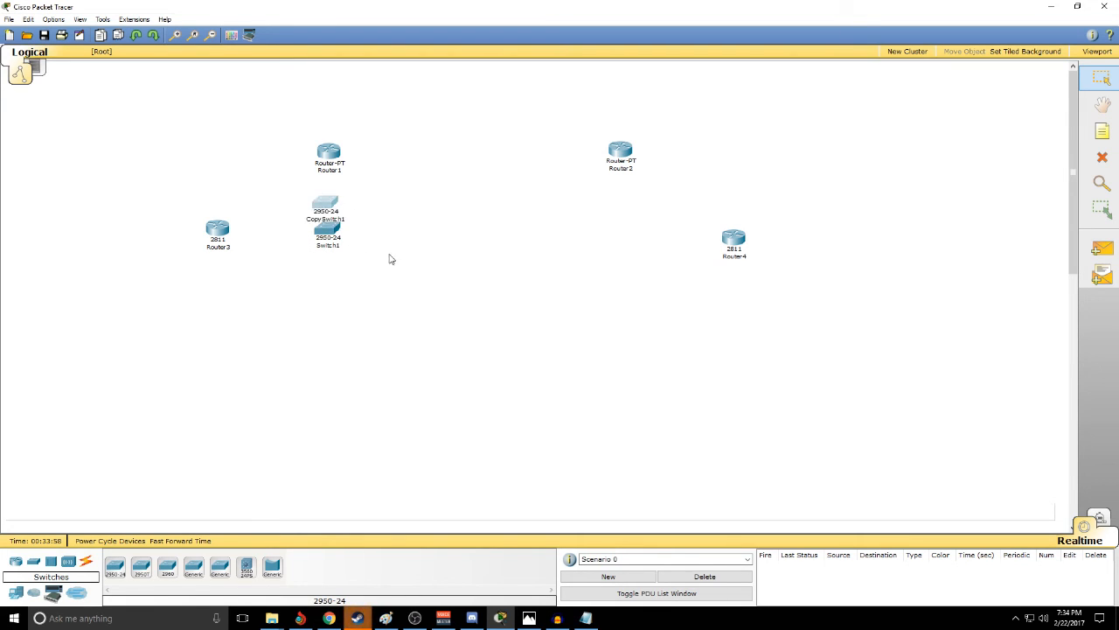
pyautogui.moveTo(331, 203); pyautogui.dragTo(622, 235)
pyautogui.hotkey('ctrl', 'v')
pyautogui.moveTo(324, 204); pyautogui.dragTo(328, 300)
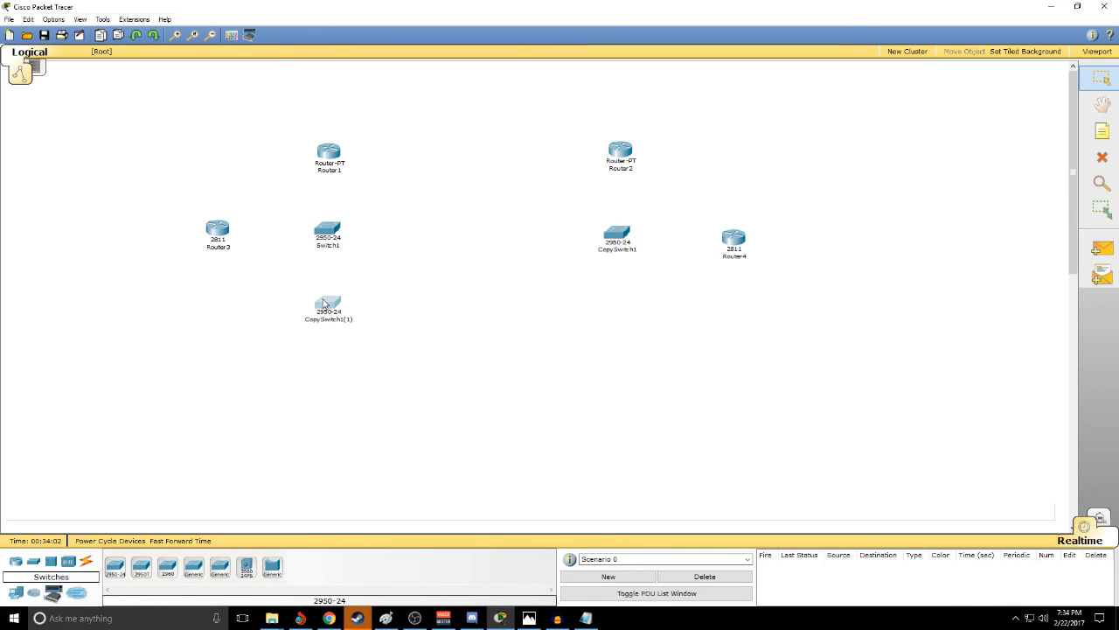
pyautogui.hotkey('ctrl', 'v')
pyautogui.moveTo(329, 202); pyautogui.dragTo(623, 301)
pyautogui.click(695, 355)
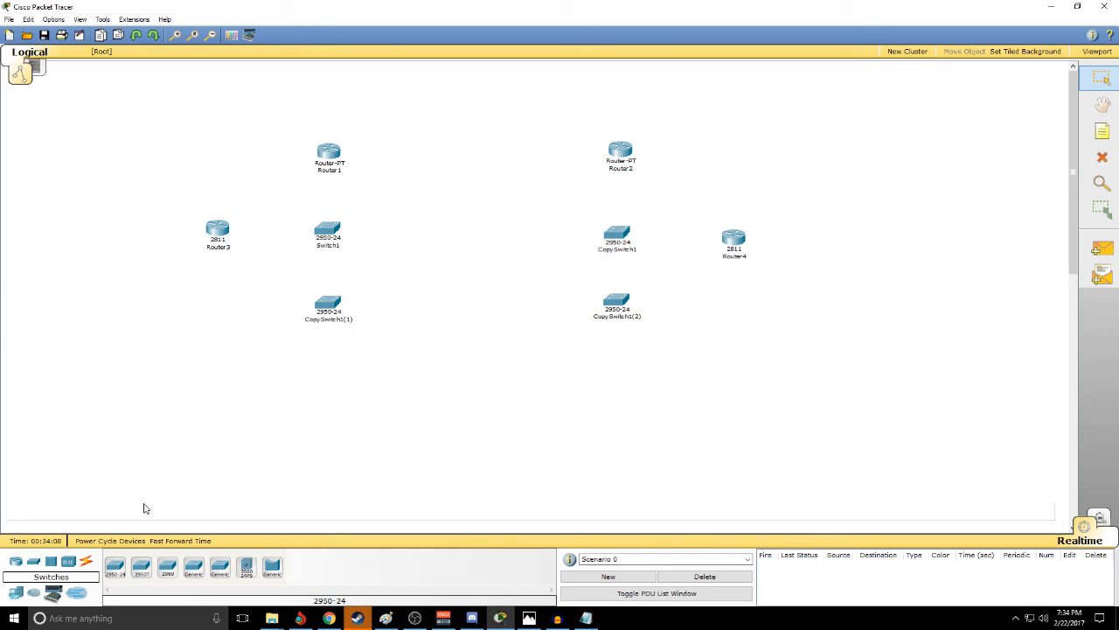
# - Place three generic PCs: two below CopySwitch1(1), on either side of it, and one beside the gap between Switch1 and CopySwitch1(1)
pyautogui.click(15, 594)
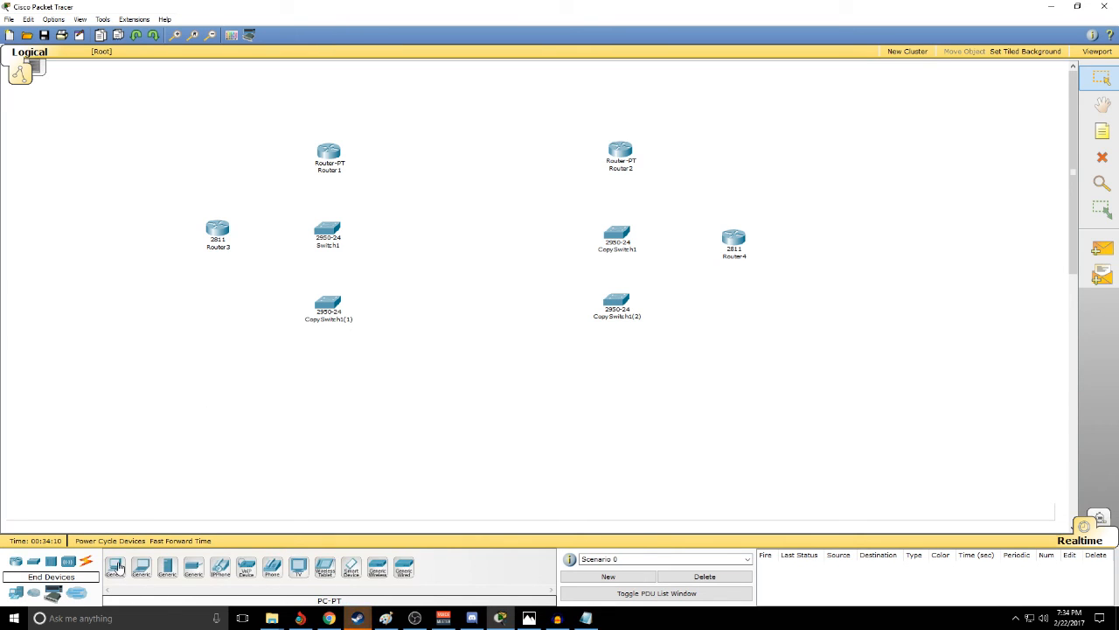
pyautogui.click(114, 566)
pyautogui.click(249, 387)
pyautogui.click(115, 567)
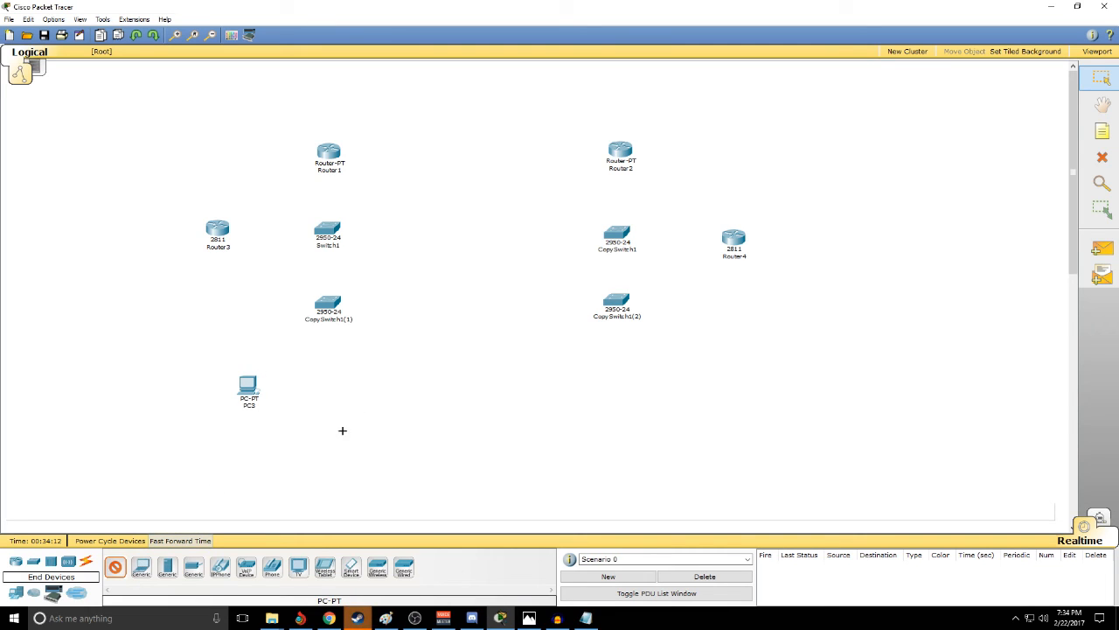
pyautogui.click(372, 385)
pyautogui.moveTo(372, 384); pyautogui.dragTo(376, 384)
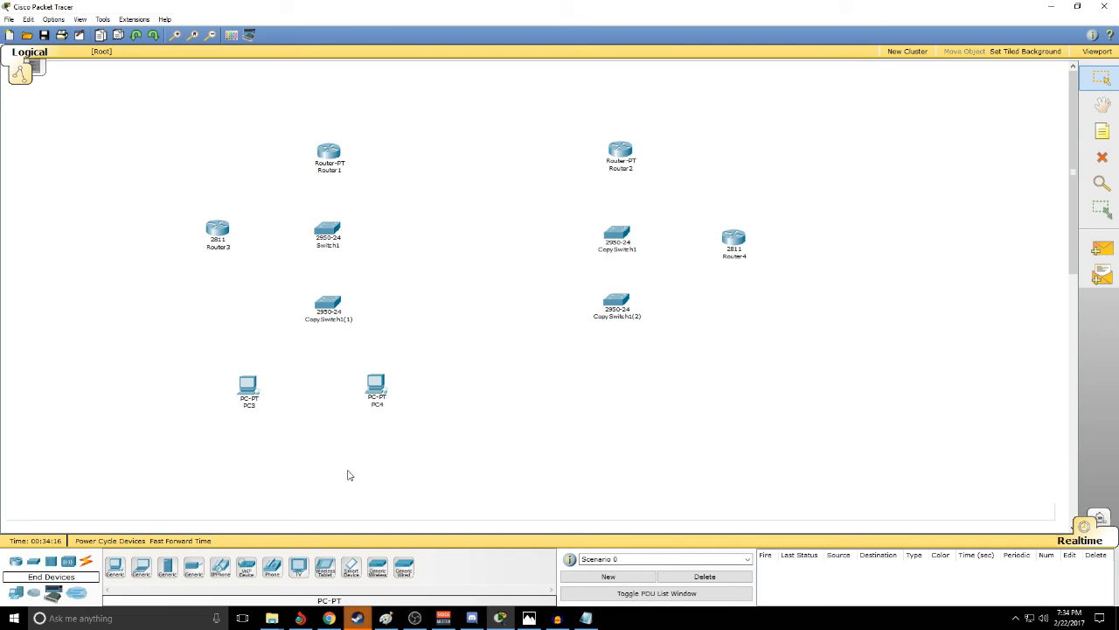
pyautogui.click(115, 566)
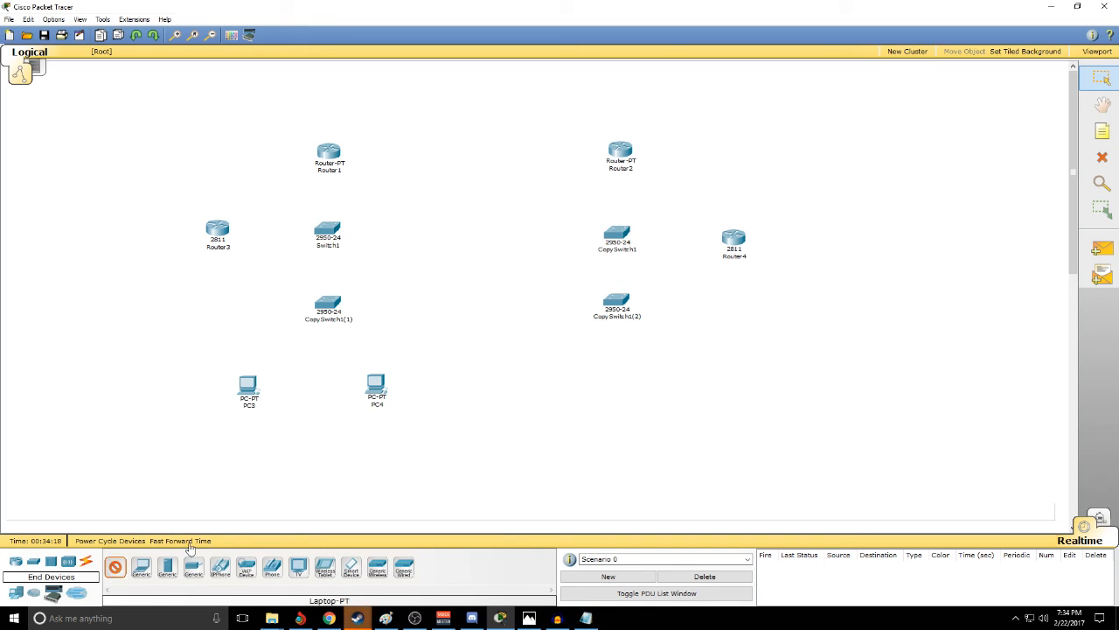
pyautogui.click(394, 276)
pyautogui.moveTo(378, 383); pyautogui.dragTo(394, 383)
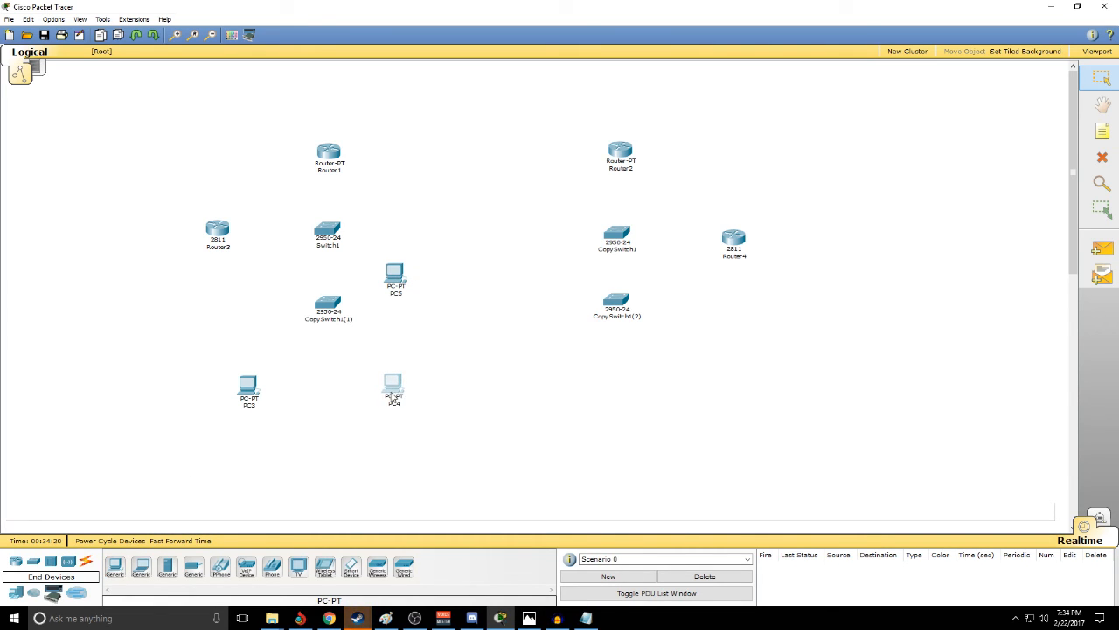
# - Rename PC3 as PC3(STATIC)
pyautogui.click(252, 408)
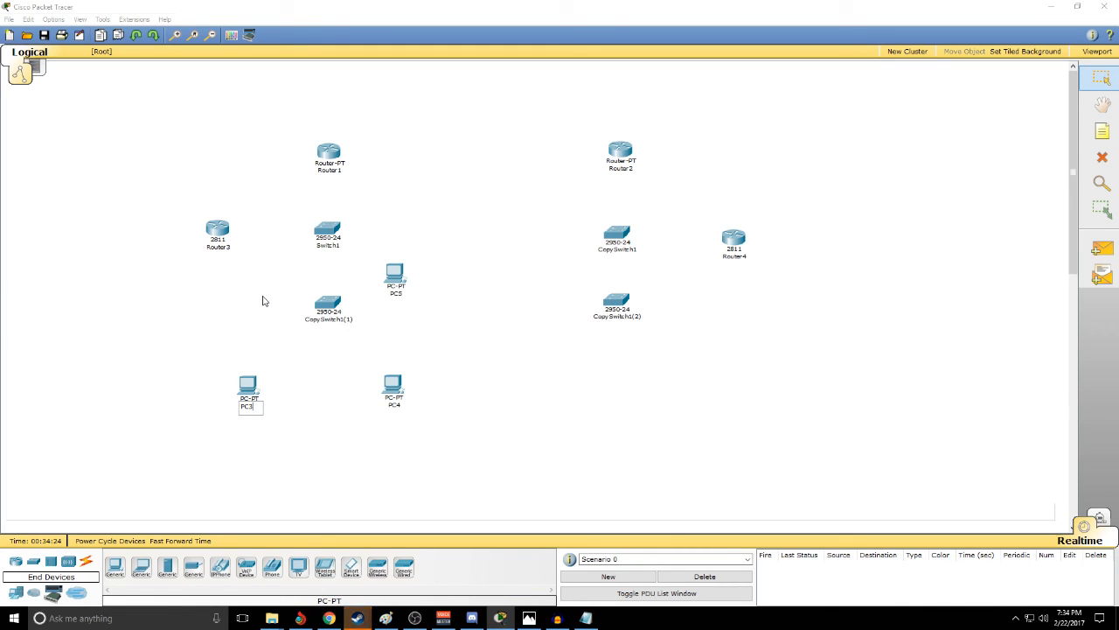
pyautogui.write('0(STAT')
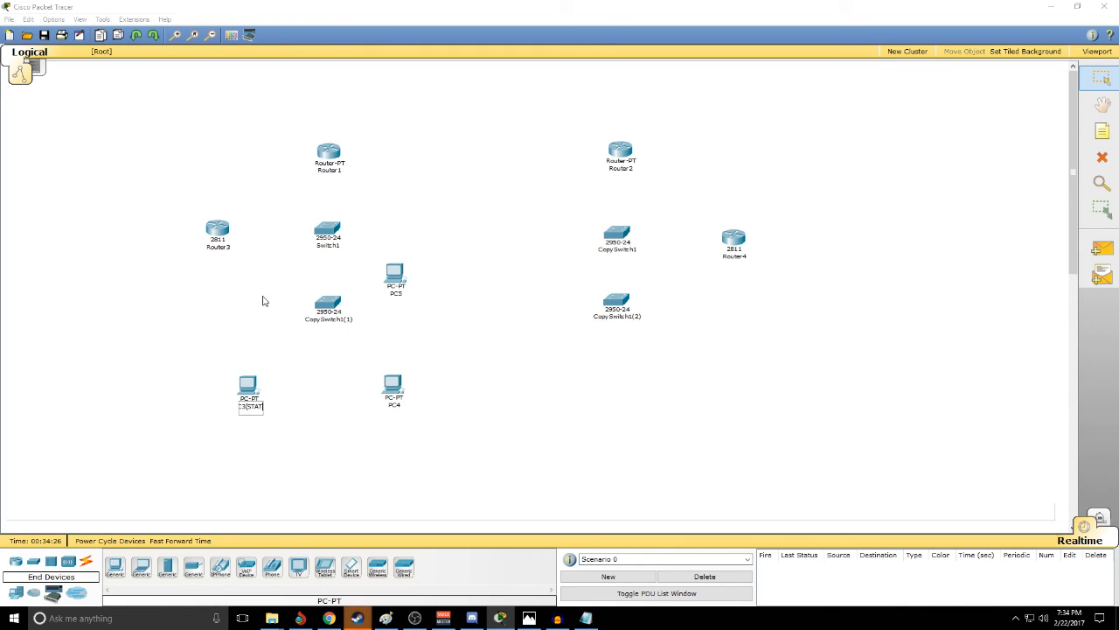
pyautogui.write('IC)')
pyautogui.press('Return')
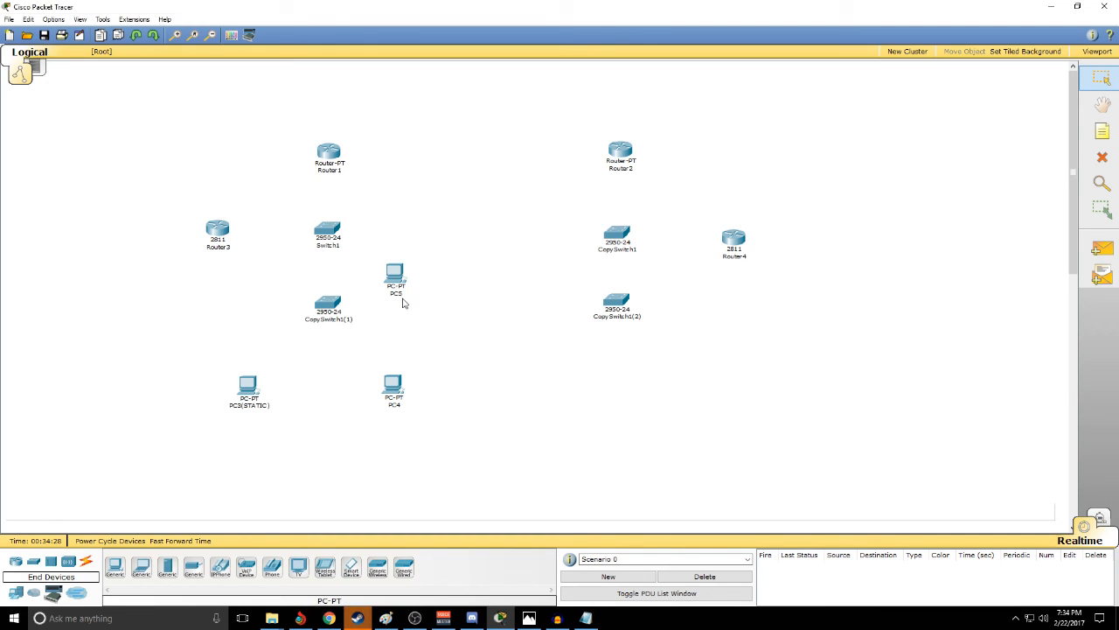
# - Rename PC5 as PC5(STATIC)
pyautogui.click(406, 294)
pyautogui.write('0(')
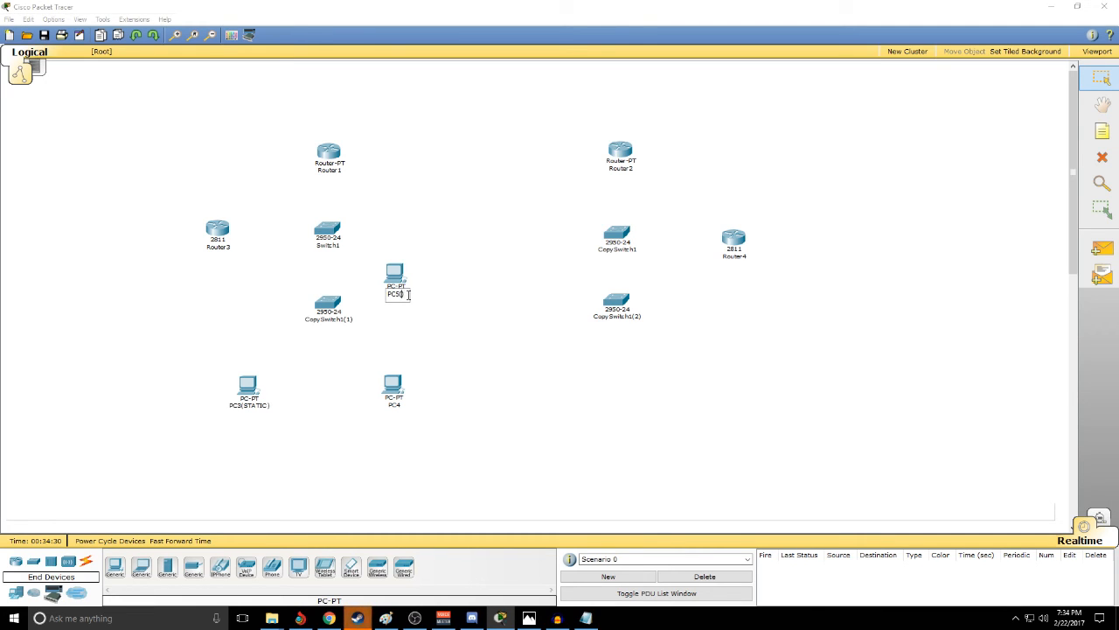
pyautogui.write('STATIC)')
pyautogui.press('Return')
# - Rename PC4 as PC4(DYNAMIC)
pyautogui.click(402, 404)
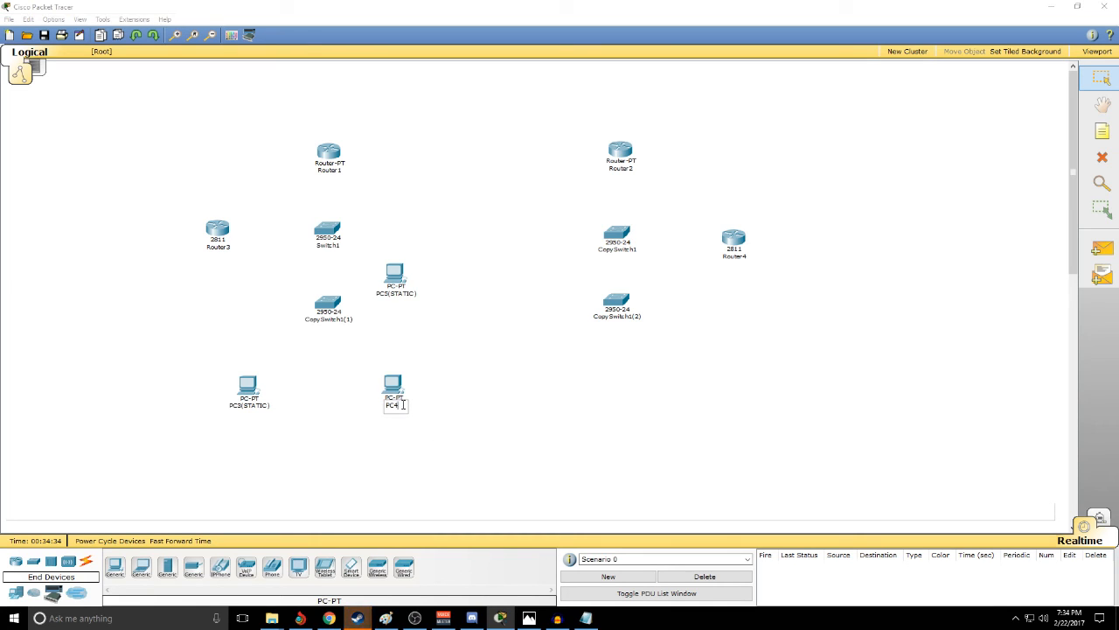
pyautogui.write('(DYN')
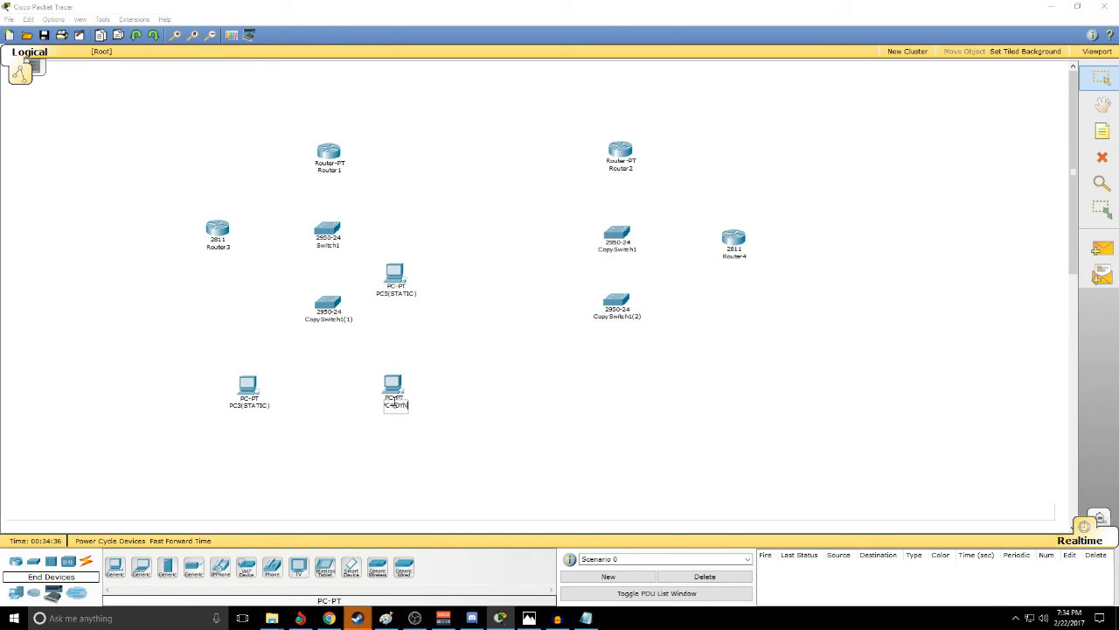
pyautogui.write('AMIC)')
pyautogui.press('Return')
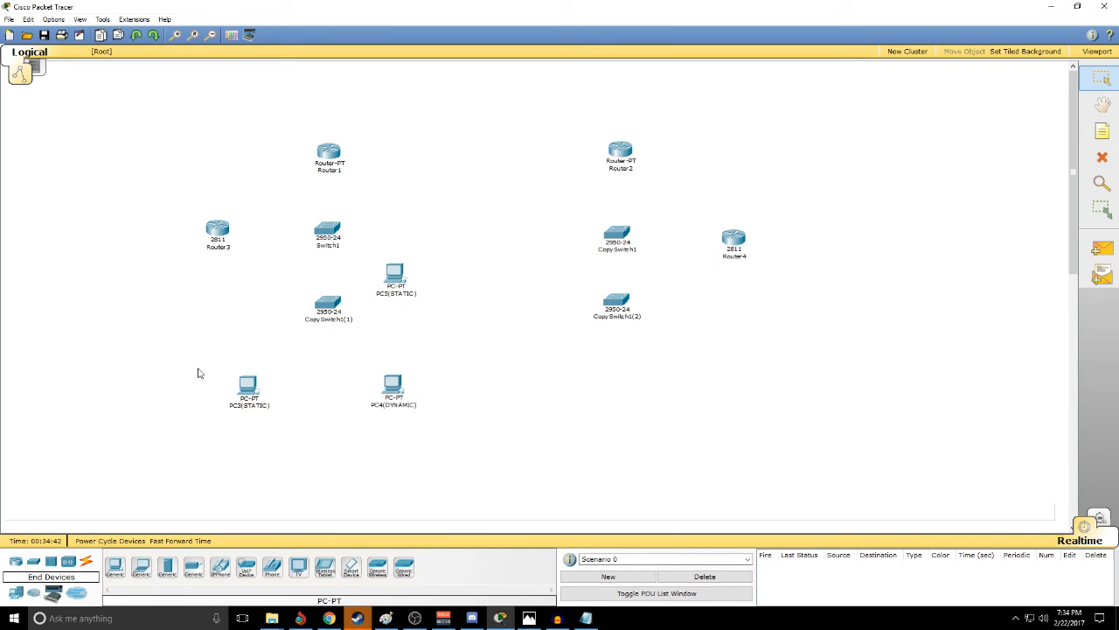
# - Give PC3(STATIC) the static IP address 192.168.5.1 with subnet mask 255.255.255.0
pyautogui.moveTo(250, 386)
pyautogui.click(250, 387)
pyautogui.moveTo(229, 52); pyautogui.dragTo(252, 74)
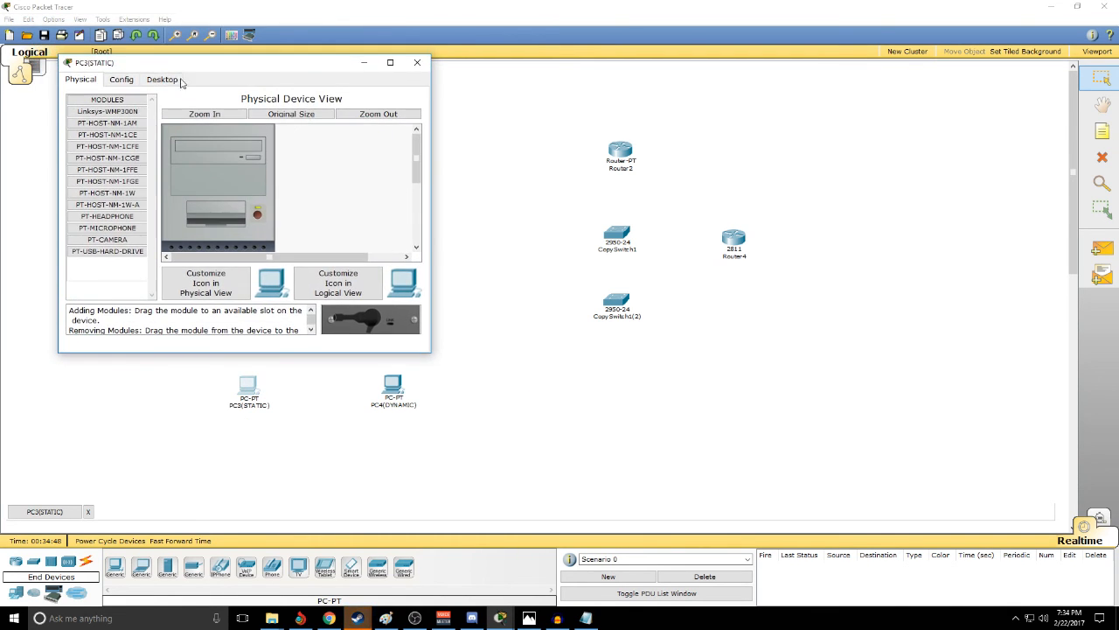
pyautogui.click(162, 79)
pyautogui.click(131, 150)
pyautogui.click(173, 187)
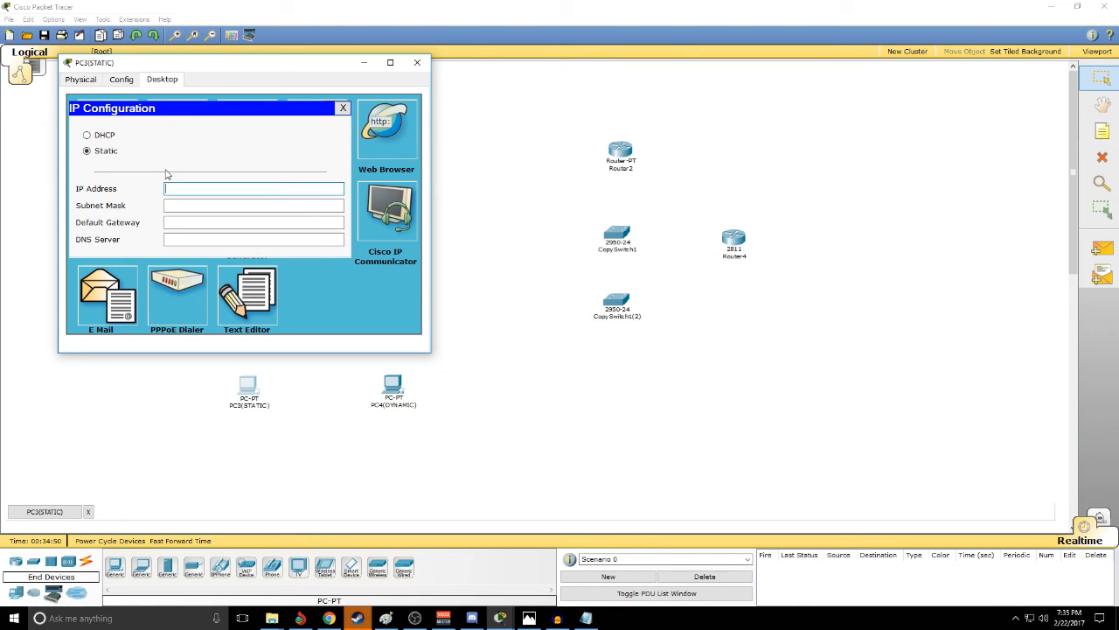
pyautogui.write('192.')
pyautogui.write('168.5.1')
pyautogui.press('Tab')
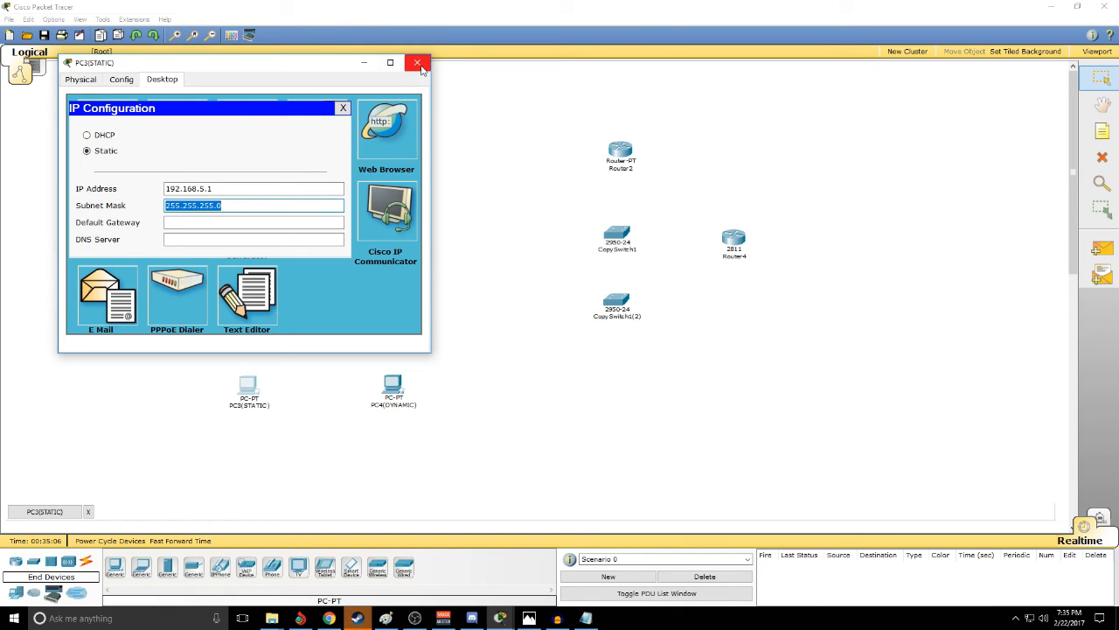
# - Change the IP address of PC3(STATIC) to 192.168.5.2 and close its window
pyautogui.click(231, 189)
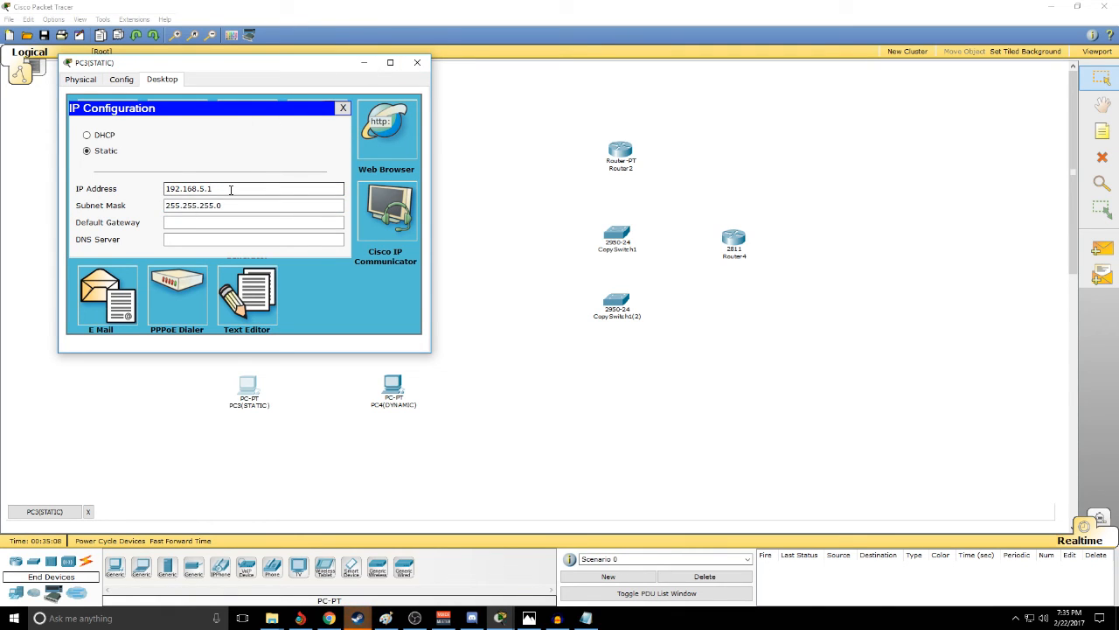
pyautogui.press('BackSpace')
pyautogui.write('2')
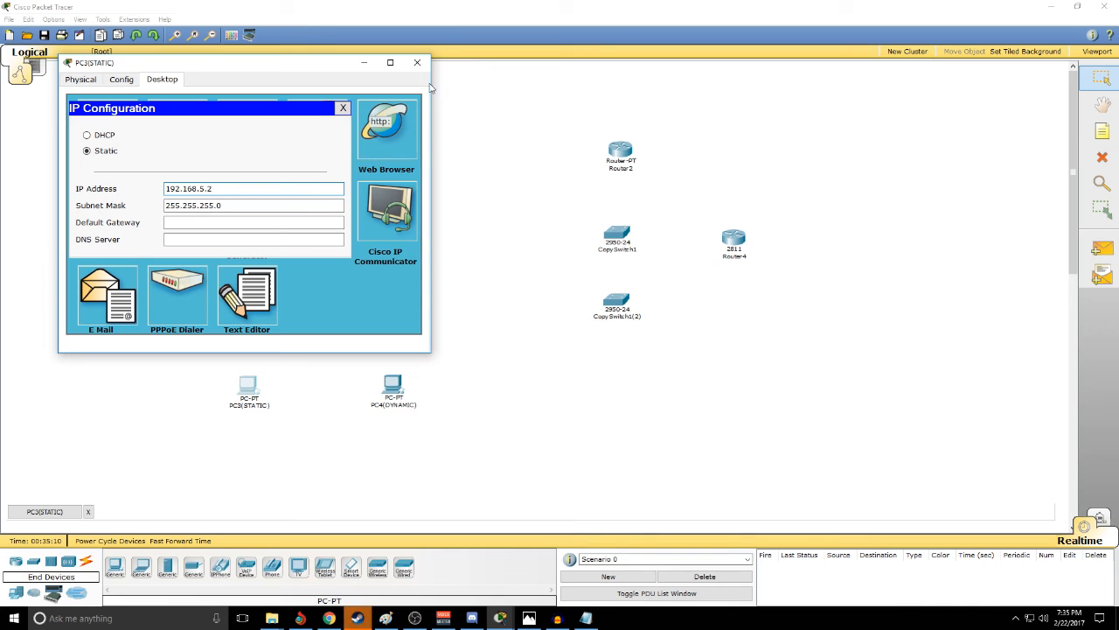
pyautogui.click(417, 62)
# - Give PC5(STATIC) the static IP address 192.168.5.1 with subnet mask 255.255.255.0 and close its window
pyautogui.click(395, 276)
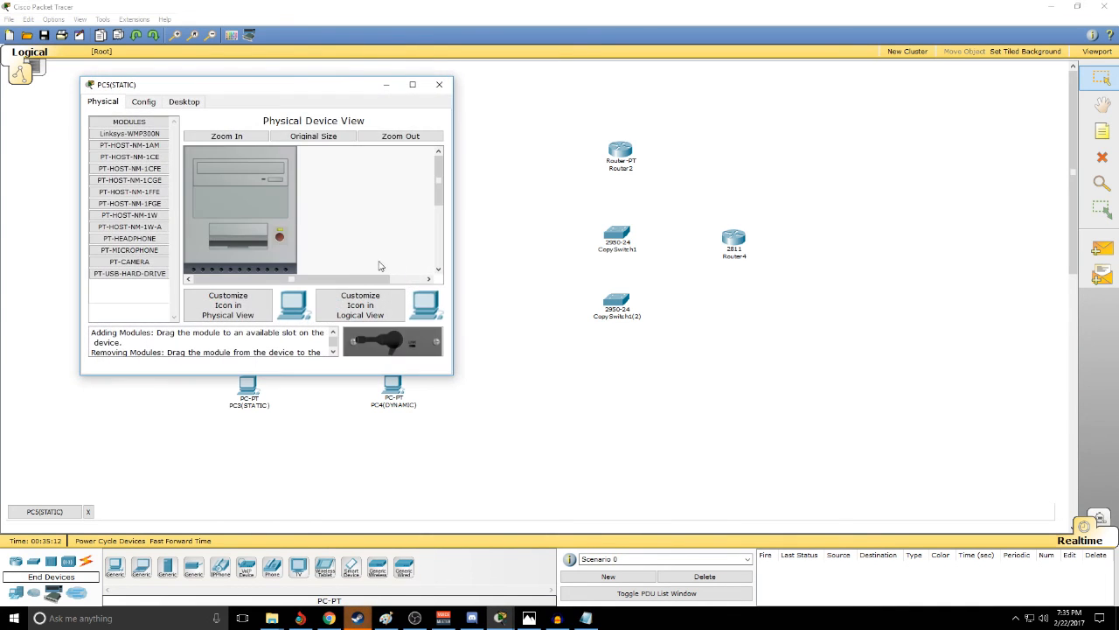
pyautogui.click(188, 102)
pyautogui.click(133, 155)
pyautogui.click(199, 212)
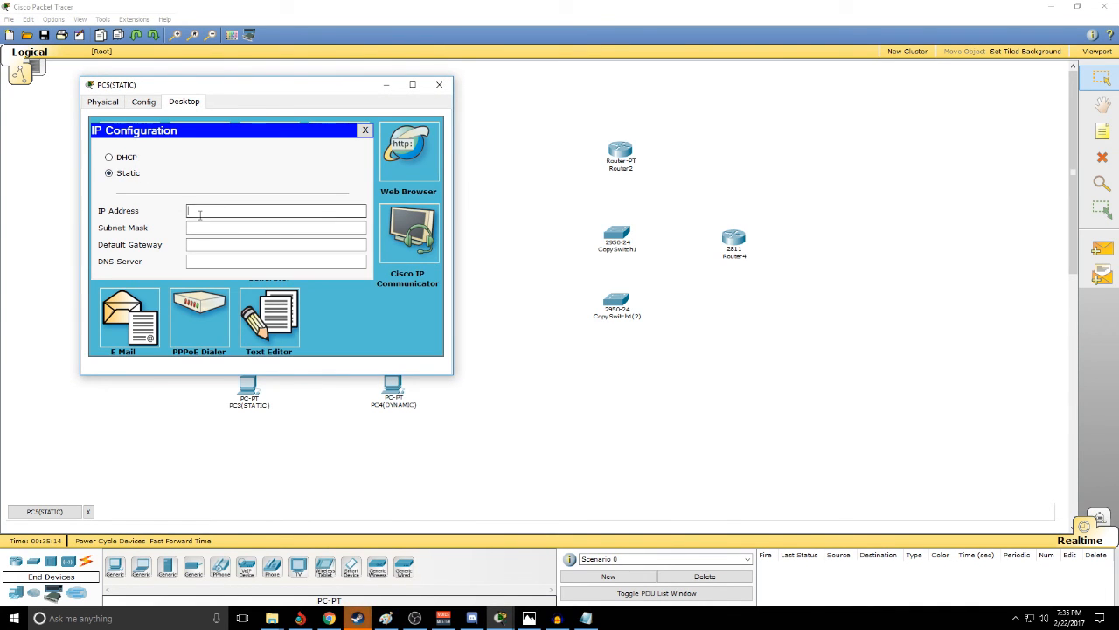
pyautogui.write('192.168')
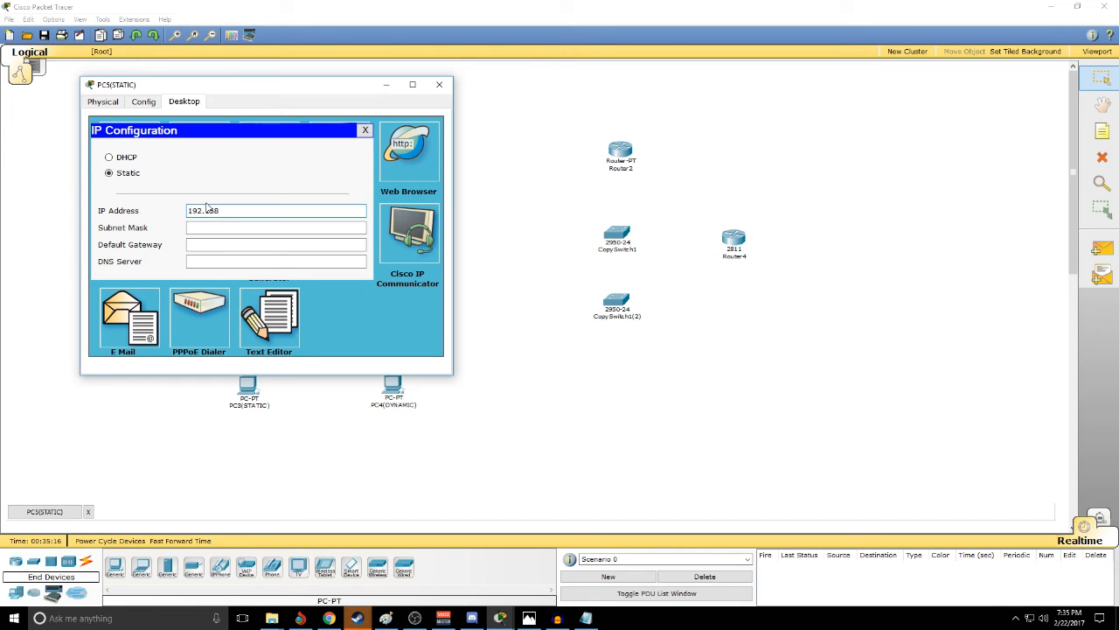
pyautogui.write('.5.1')
pyautogui.press('Tab')
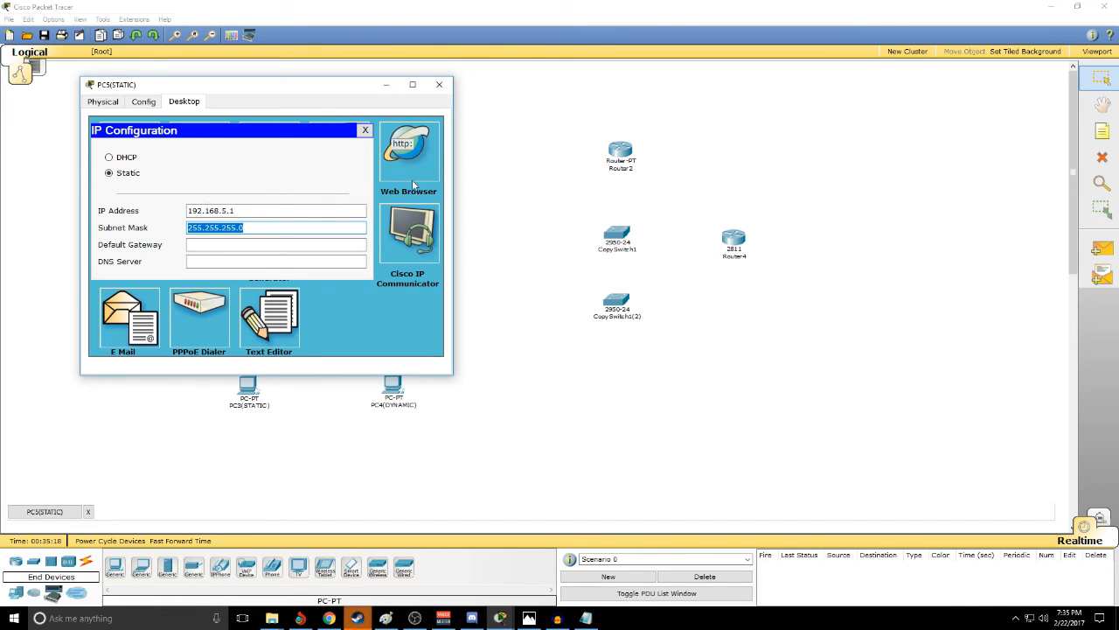
pyautogui.click(439, 84)
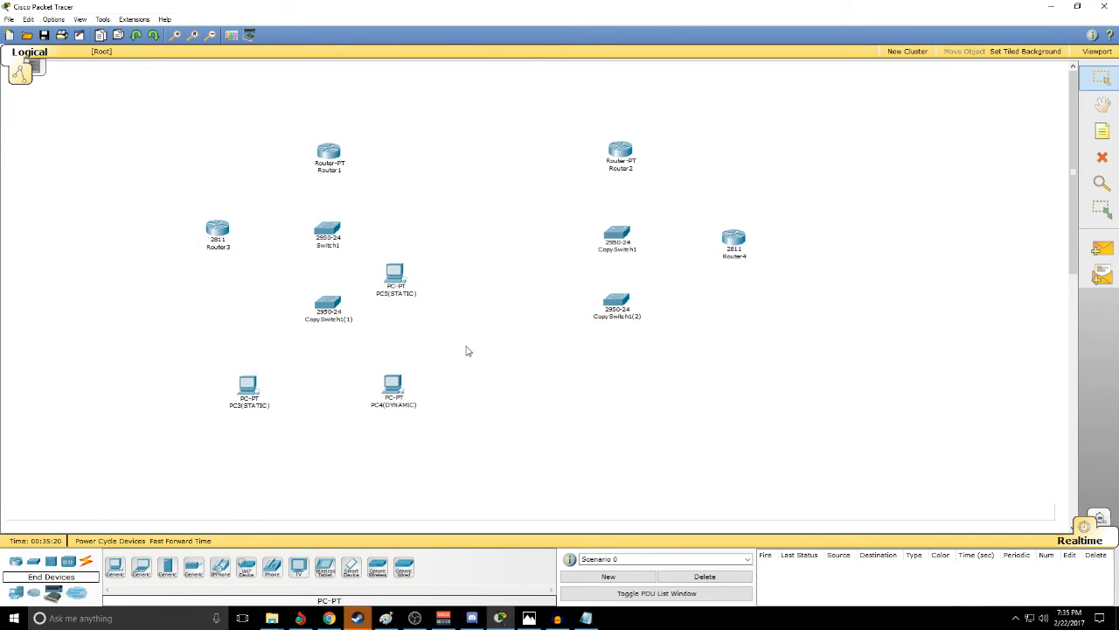
# - Show the connection types and shift PC4(DYNAMIC) and PC3(STATIC) slightly upward in the workspace
pyautogui.click(86, 562)
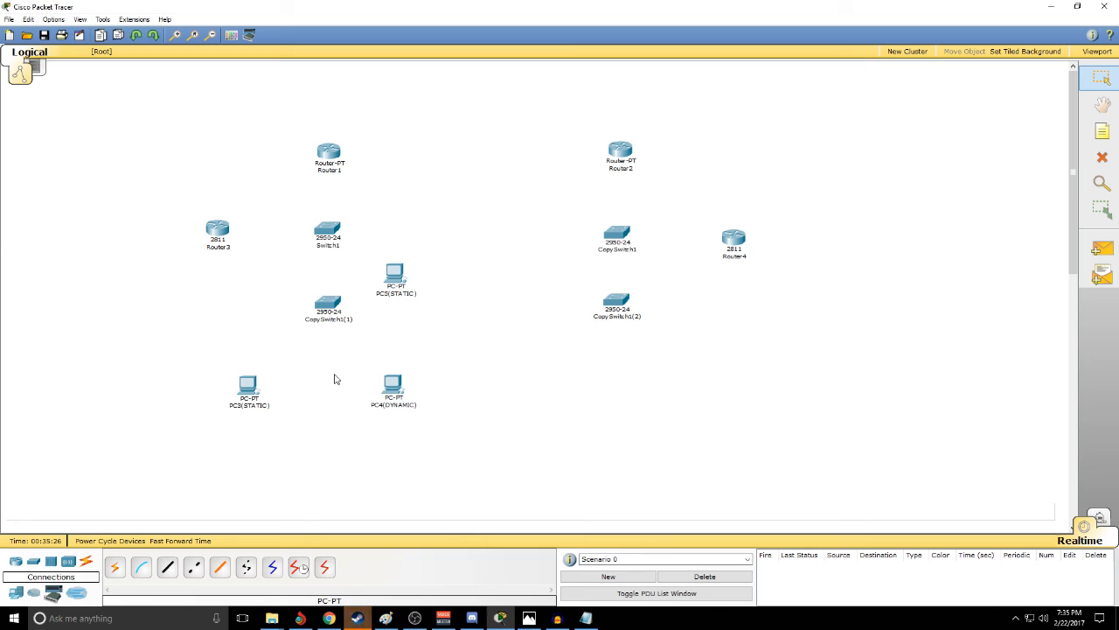
pyautogui.moveTo(389, 388); pyautogui.dragTo(386, 380)
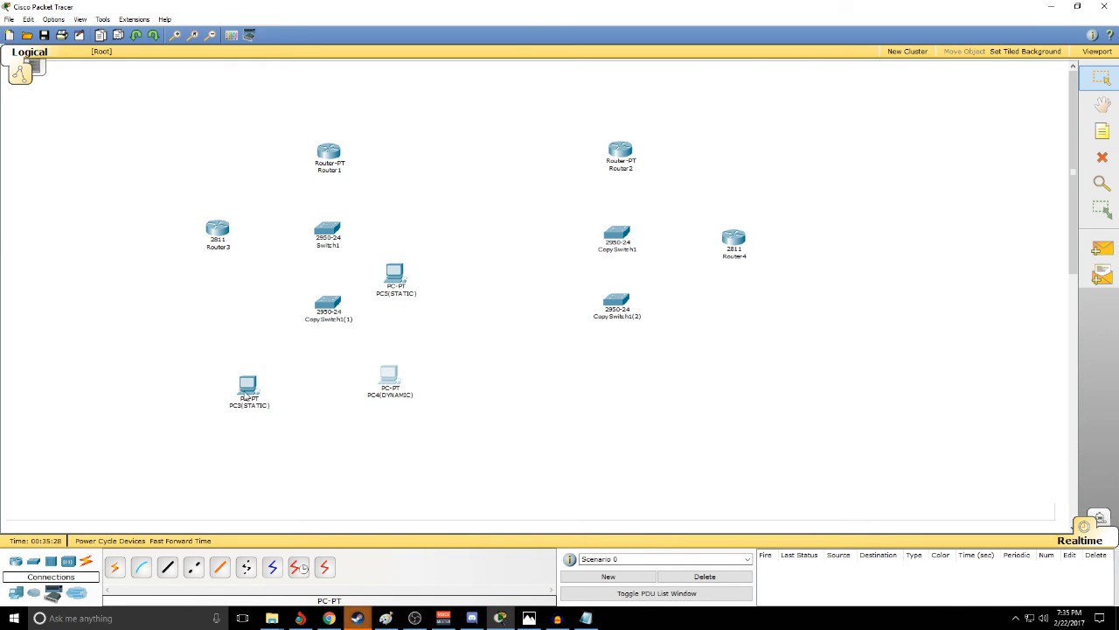
pyautogui.moveTo(246, 390); pyautogui.dragTo(245, 378)
pyautogui.click(284, 409)
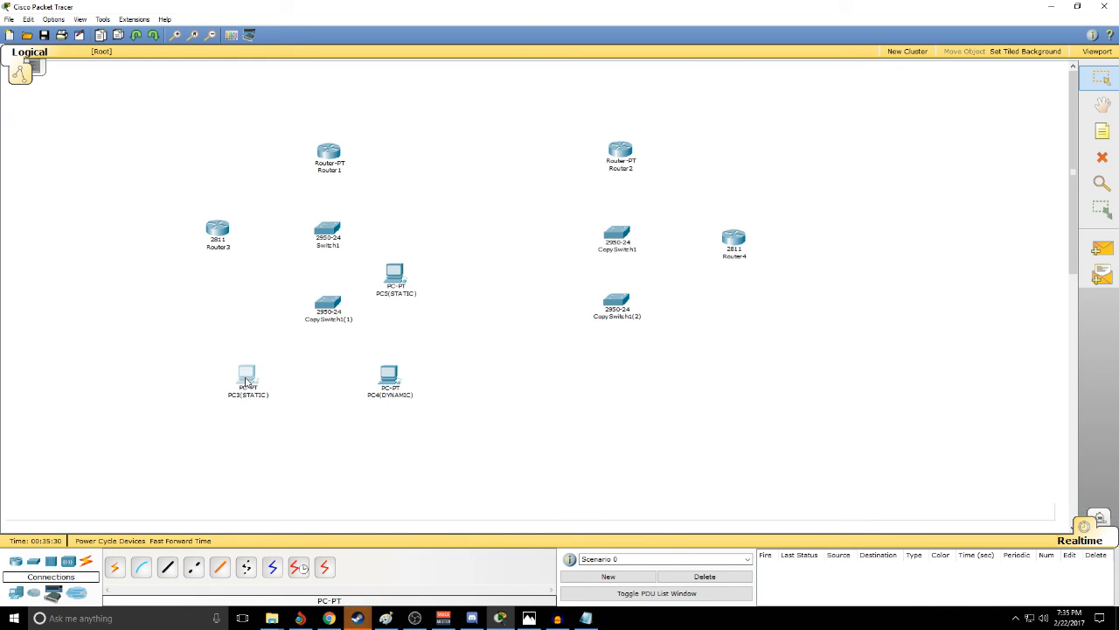
pyautogui.click(300, 429)
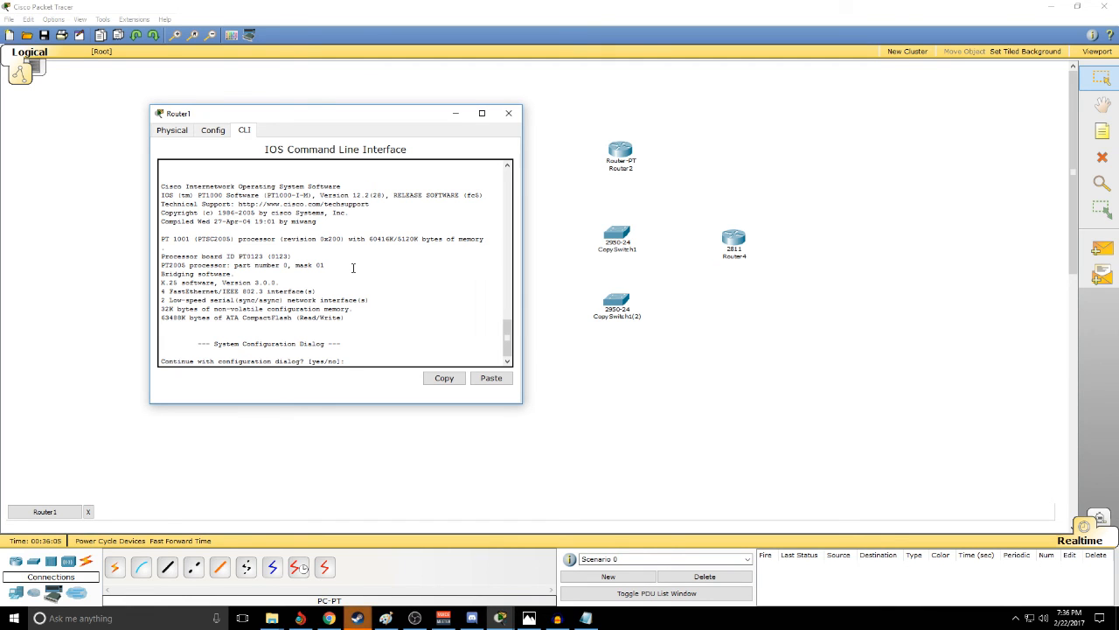
# - Decline Router1's initial configuration dialog with no and enter global configuration mode using en and conf t
pyautogui.press('Return')
pyautogui.press('Return')
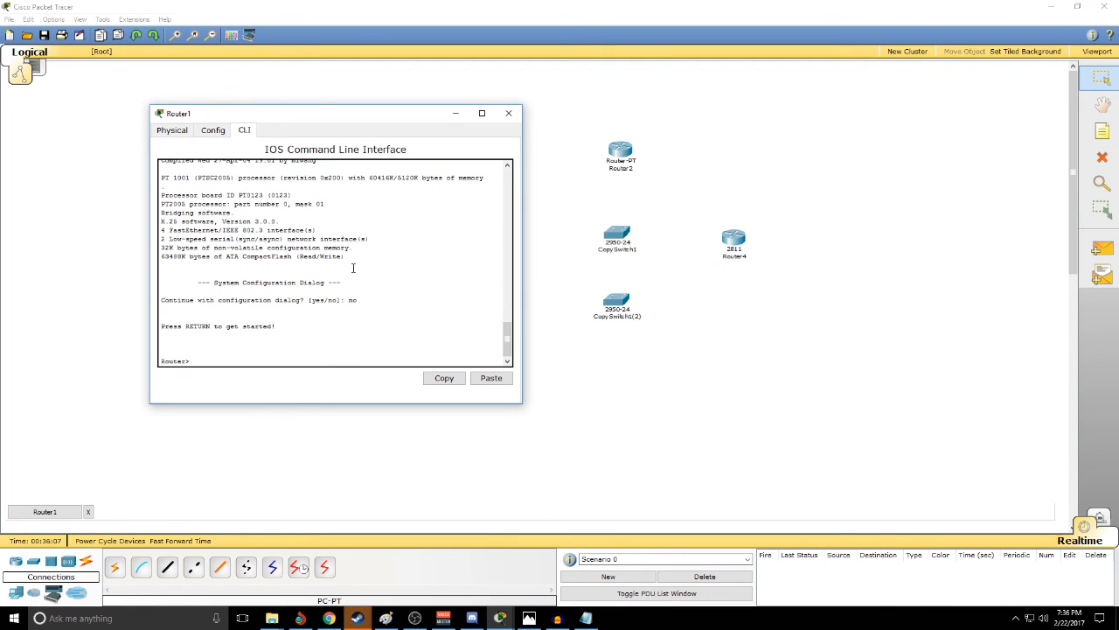
pyautogui.write('en')
pyautogui.press('Return')
pyautogui.write('conf t')
pyautogui.press('Return')
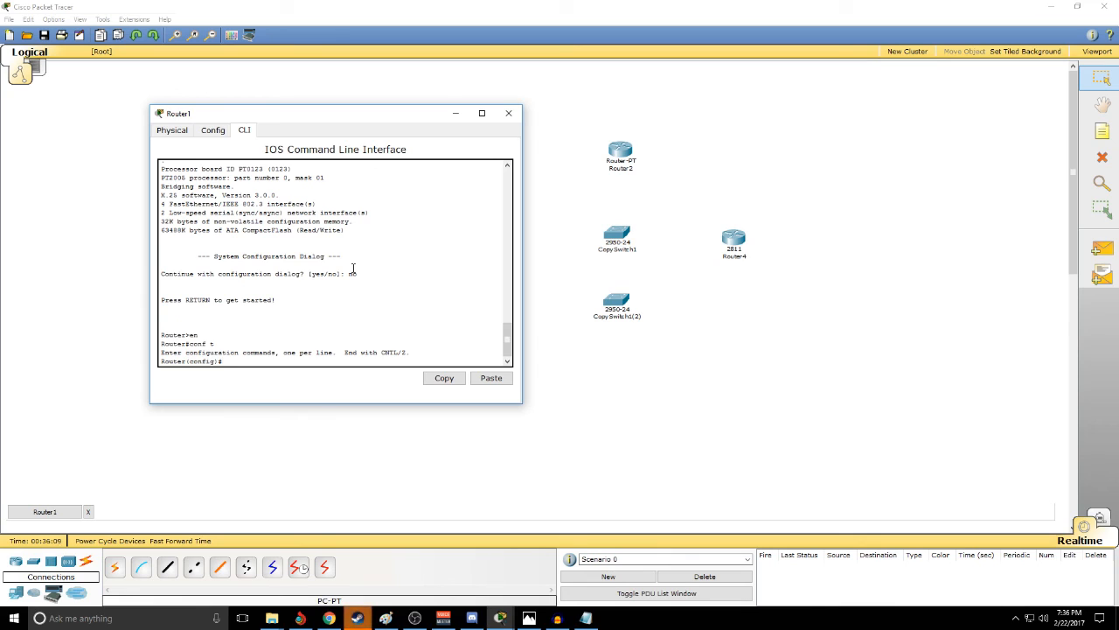
# - Enter interface configuration mode for fa0/0 on Router1
pyautogui.write('in')
pyautogui.write('t range fa0')
pyautogui.press('BackSpace')
pyautogui.press('BackSpace')
pyautogui.press('BackSpace')
pyautogui.write('fa0/')
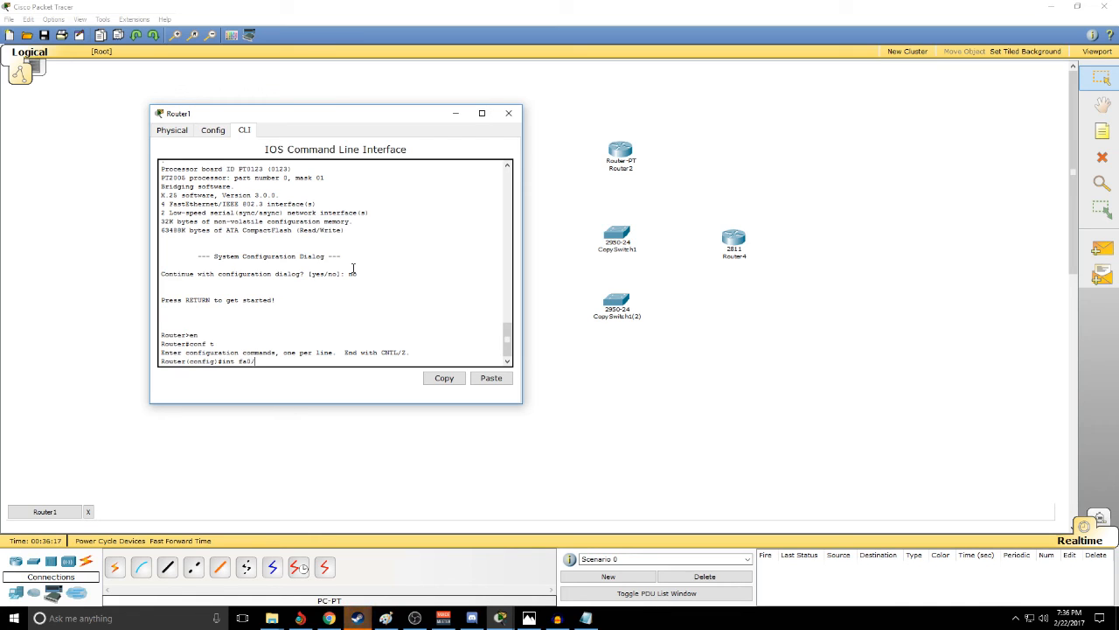
pyautogui.write('0')
pyautogui.press('Return')
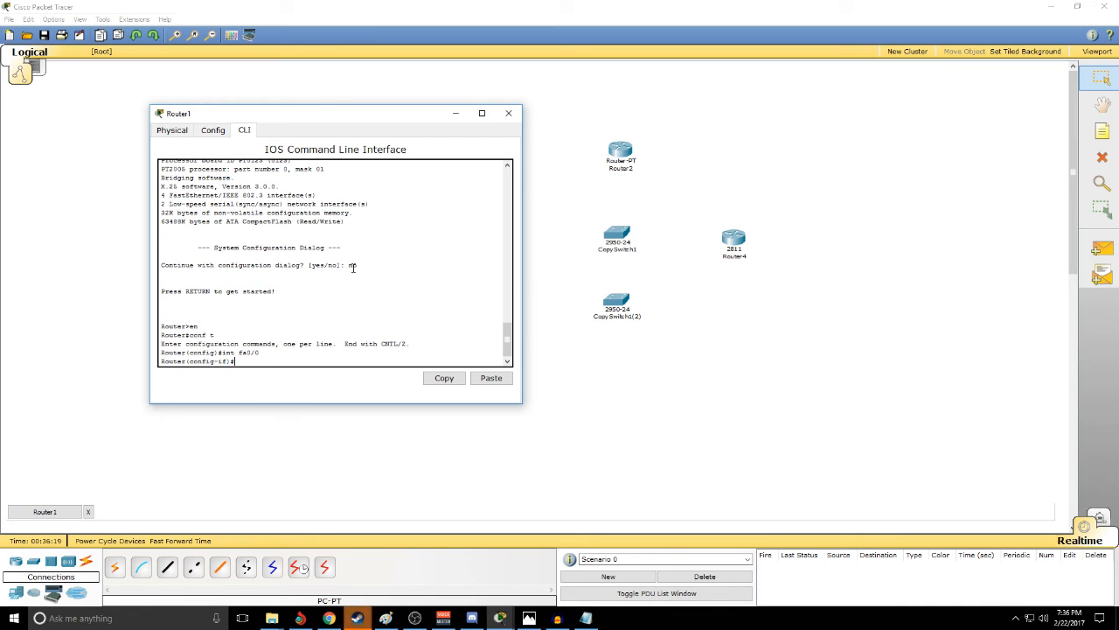
# - Assign IP address 192.168.1.1 with mask 255.255.255.0 to Router1's fa0/0 and enable the interface with no shut
pyautogui.write('ip address 192.168.')
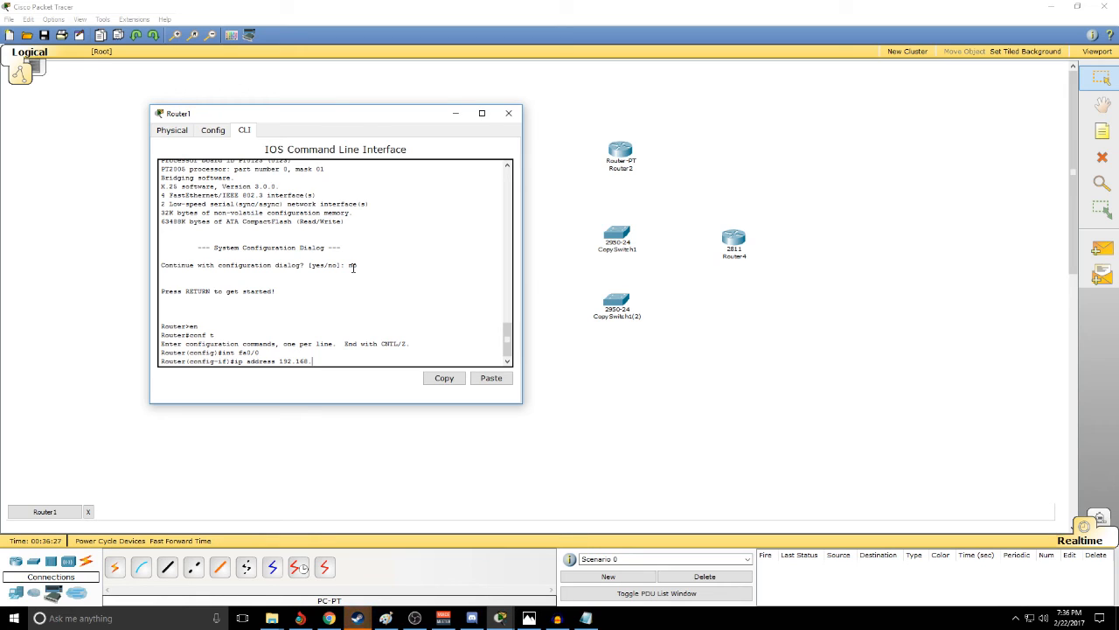
pyautogui.write('1.1 255.255.255.0')
pyautogui.press('Return')
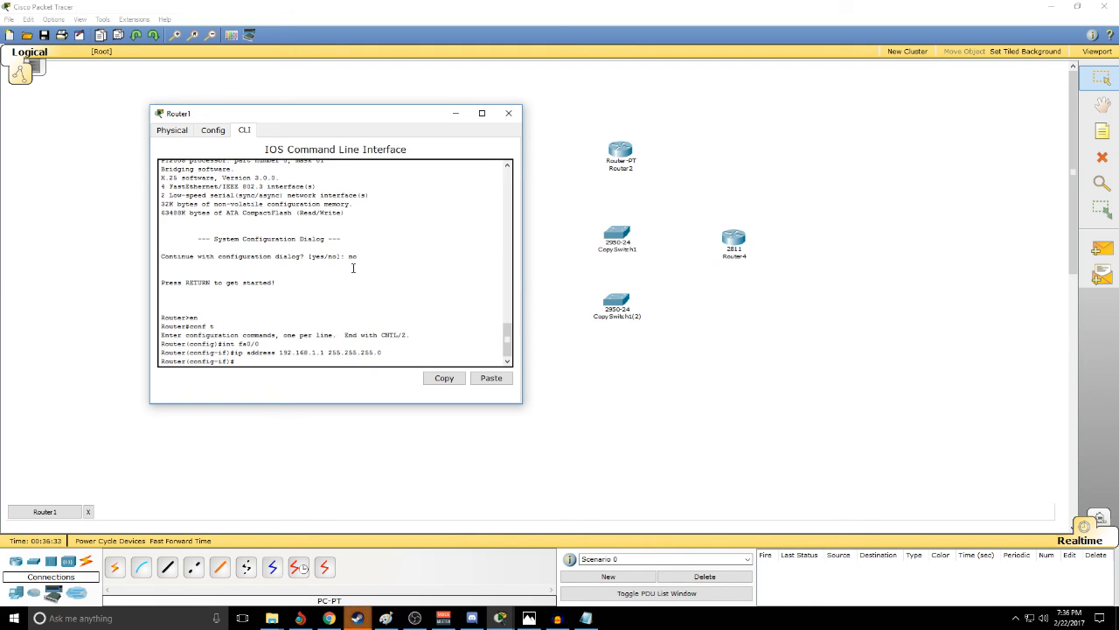
pyautogui.write('no shut')
pyautogui.press('Return')
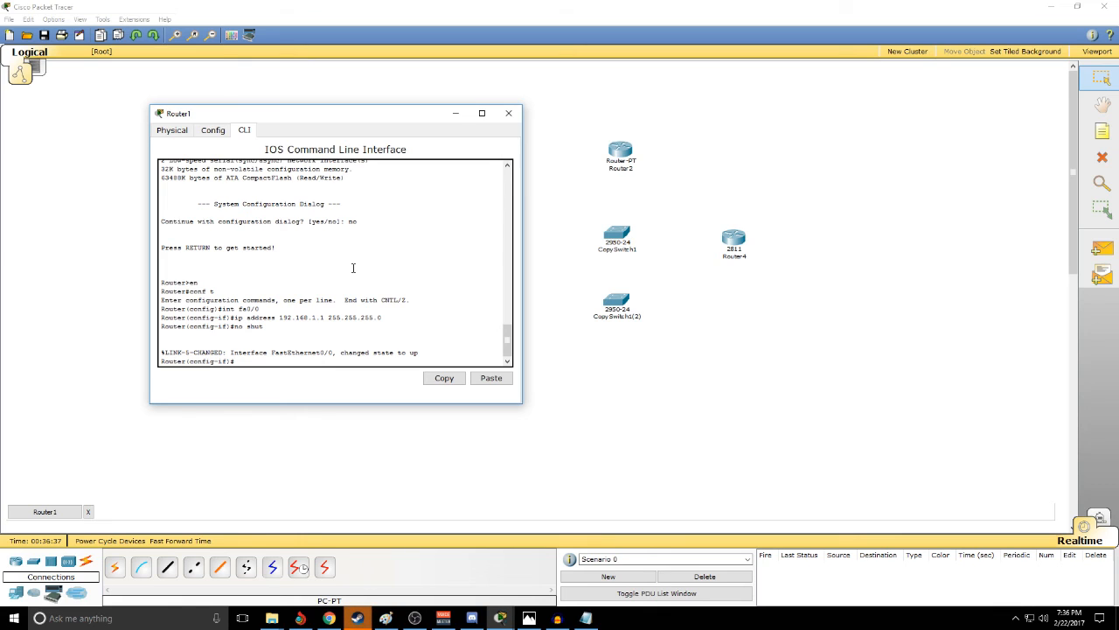
# - Create a DHCP pool named IT on Router1
pyautogui.write('ip dhcp poo')
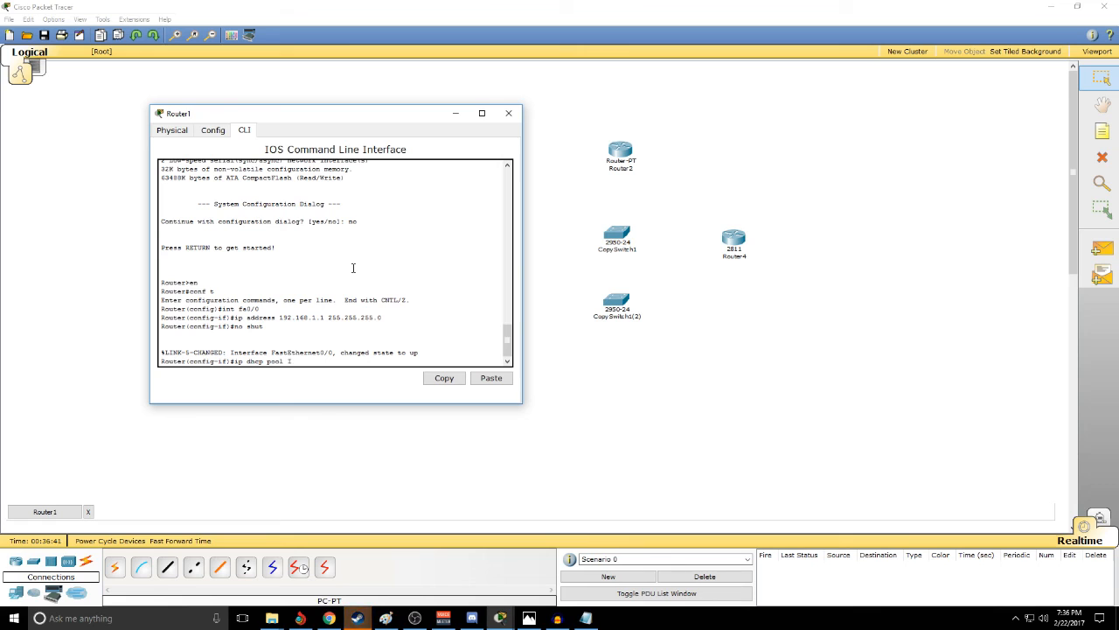
pyautogui.write('l IT')
pyautogui.press('Return')
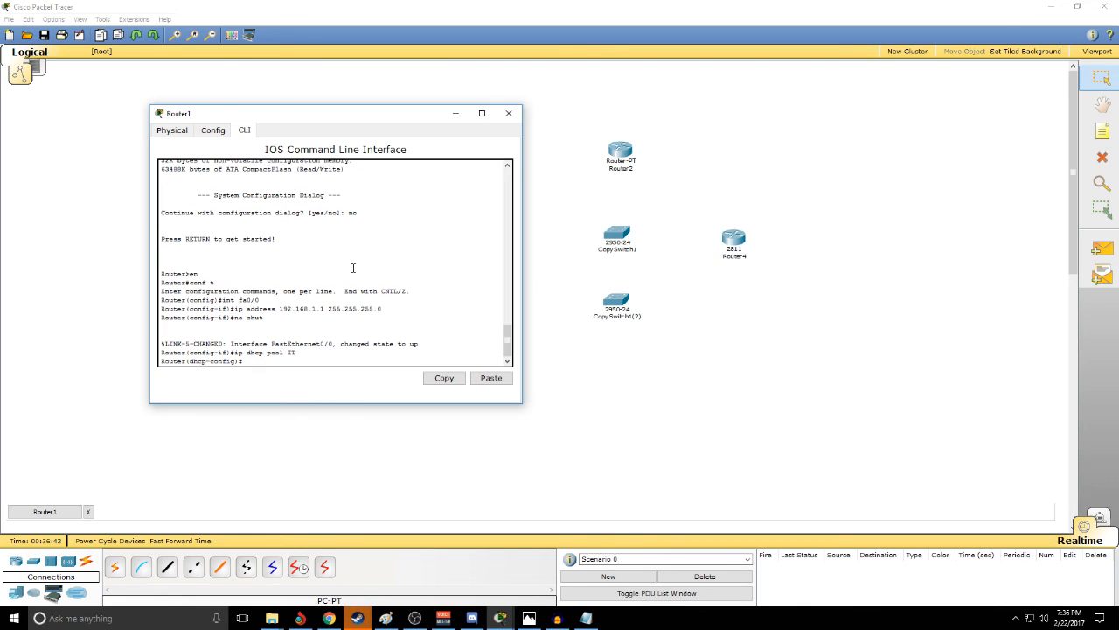
# - Give the IT DHCP pool the network 192.168.1.0 255.255.255.0 and the default router 192.168.1.1
pyautogui.write('network 192.168')
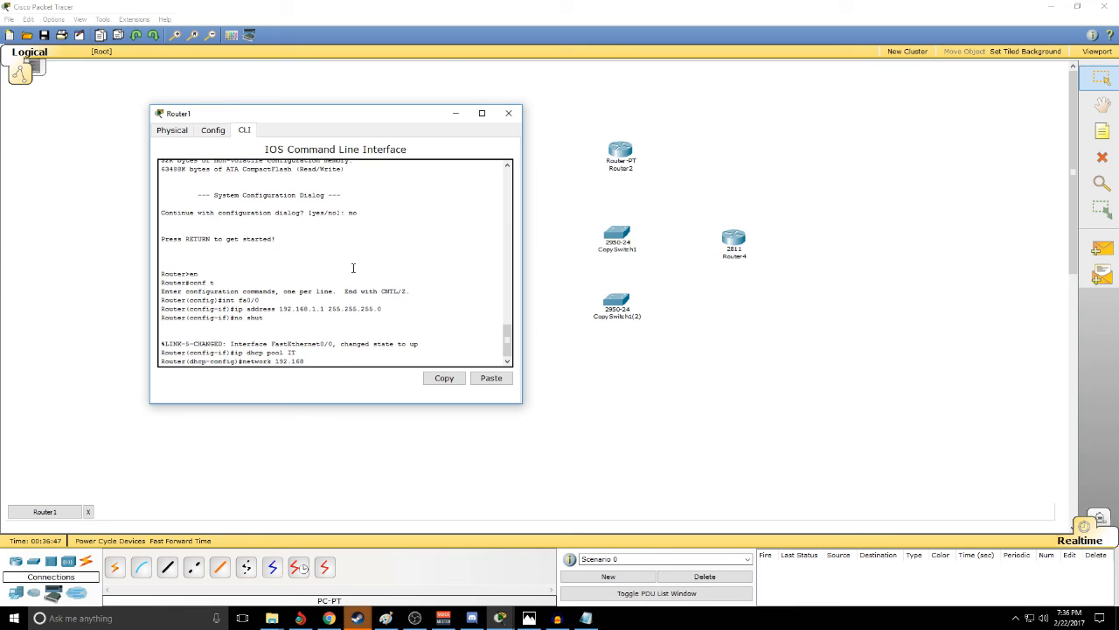
pyautogui.write('.1.0 255.255.255.0')
pyautogui.press('Return')
pyautogui.write('def')
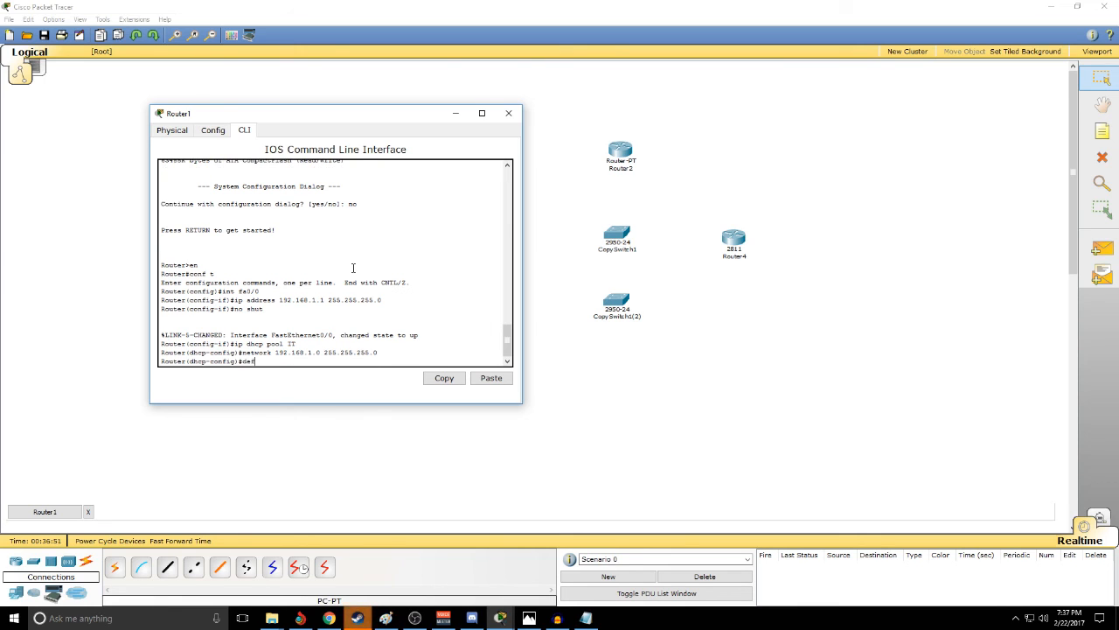
pyautogui.write('ault-router 192.168.1.1')
pyautogui.press('Return')
# - Set DHCP option 150 to IP 192.168.1.1, exit the pool configuration and close Router1
pyautogui.write('option 150')
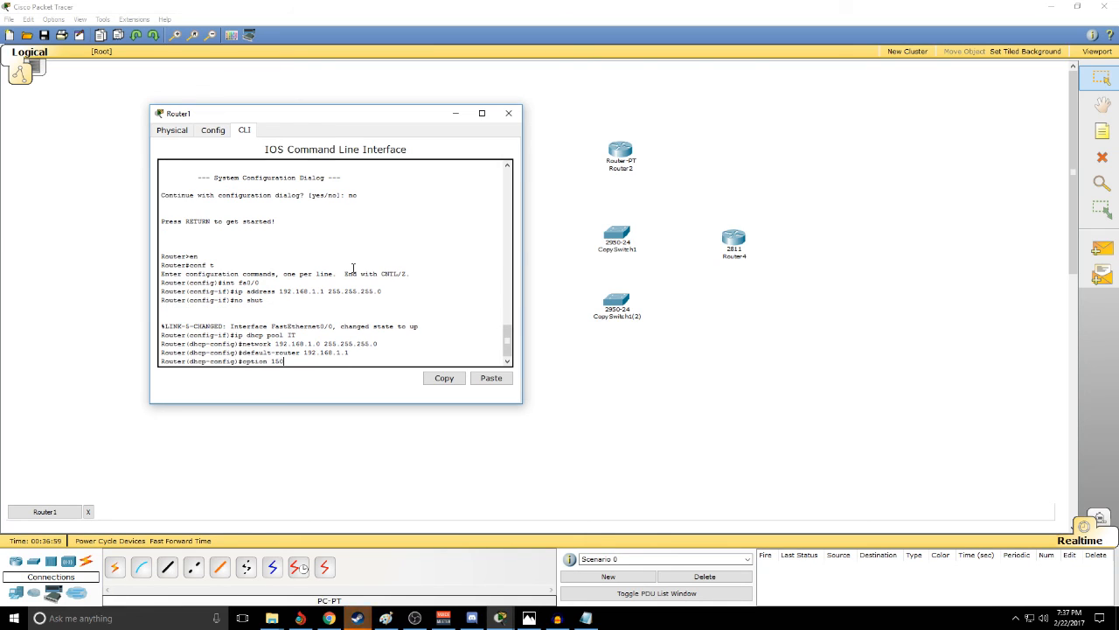
pyautogui.write(' ip 192.168.1.1')
pyautogui.press('Return')
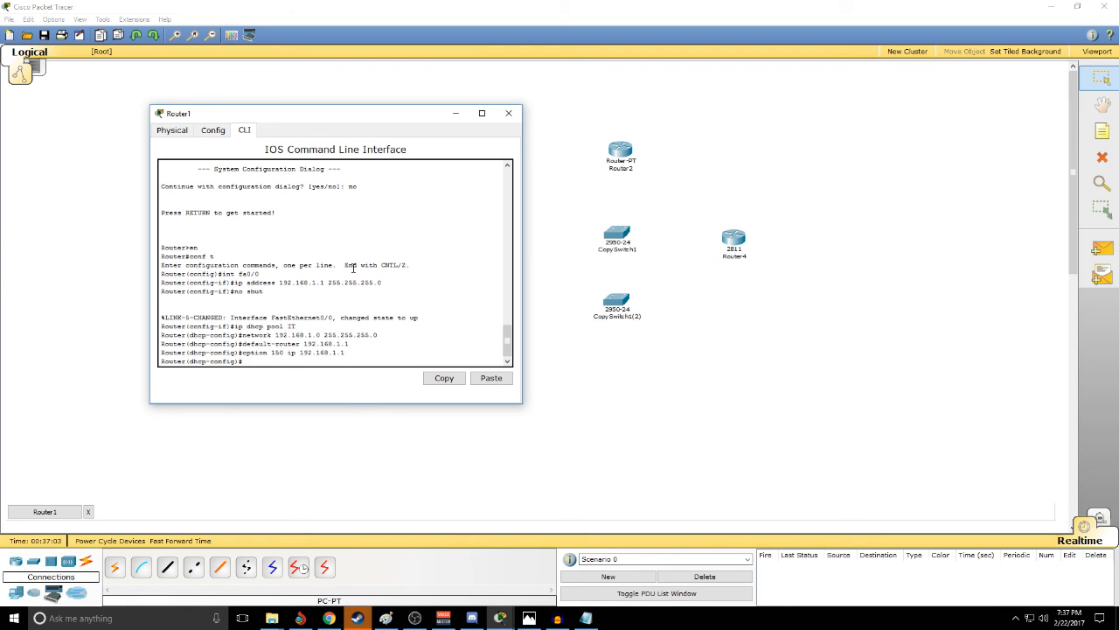
pyautogui.write('exit')
pyautogui.press('Return')
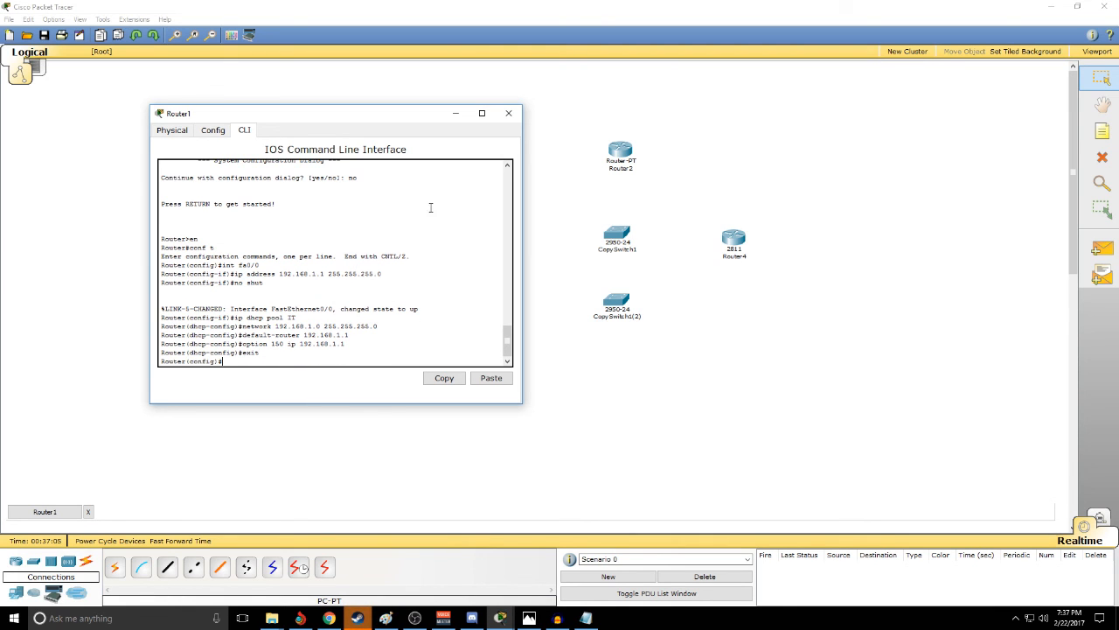
pyautogui.click(509, 113)
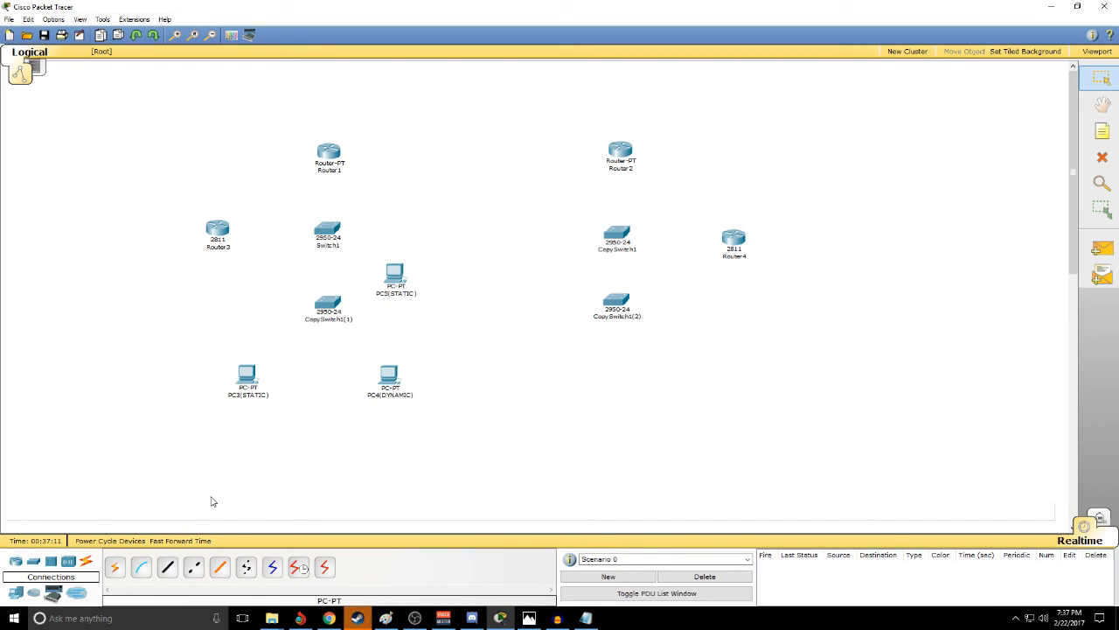
# - Connect Router1's FastEthernet0/0 to Switch1's FastEthernet0/17 with a copper straight-through cable
pyautogui.click(168, 567)
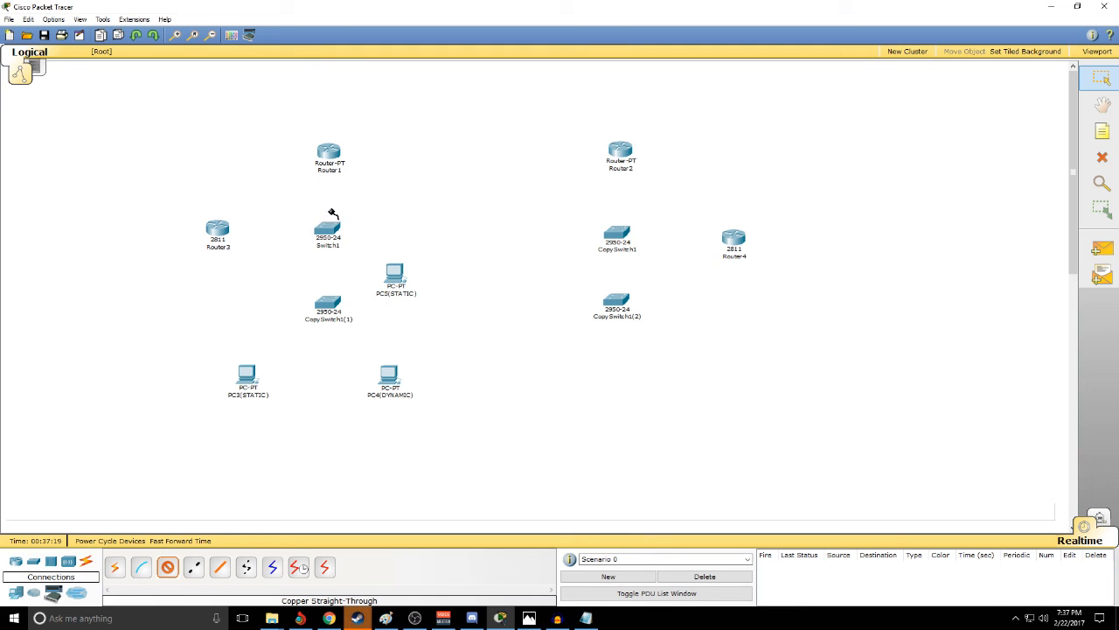
pyautogui.click(327, 154)
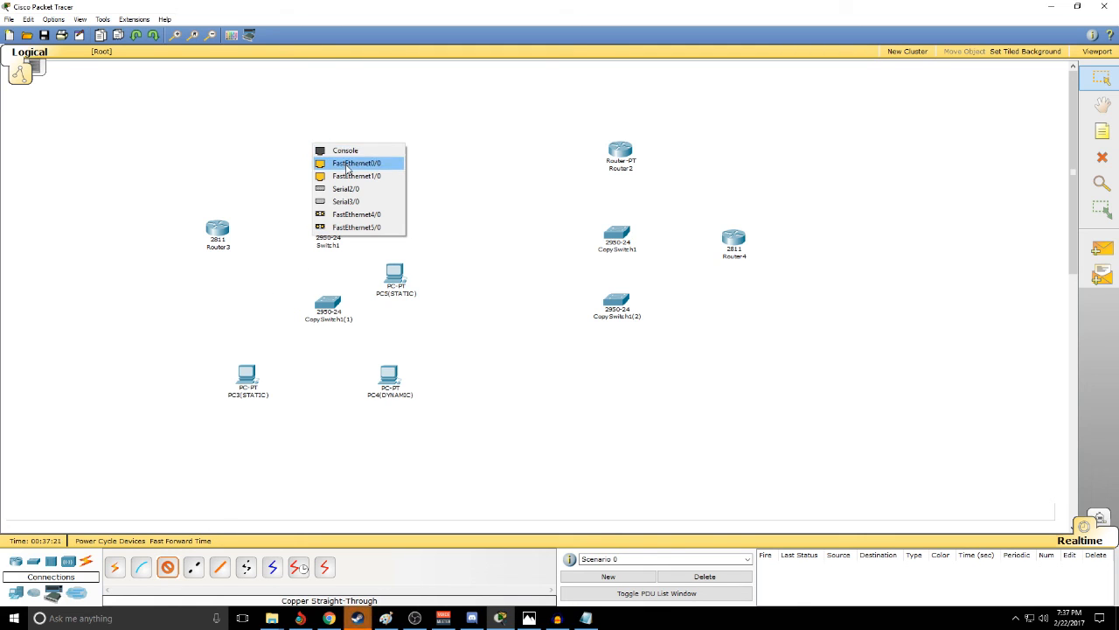
pyautogui.click(348, 162)
pyautogui.click(329, 233)
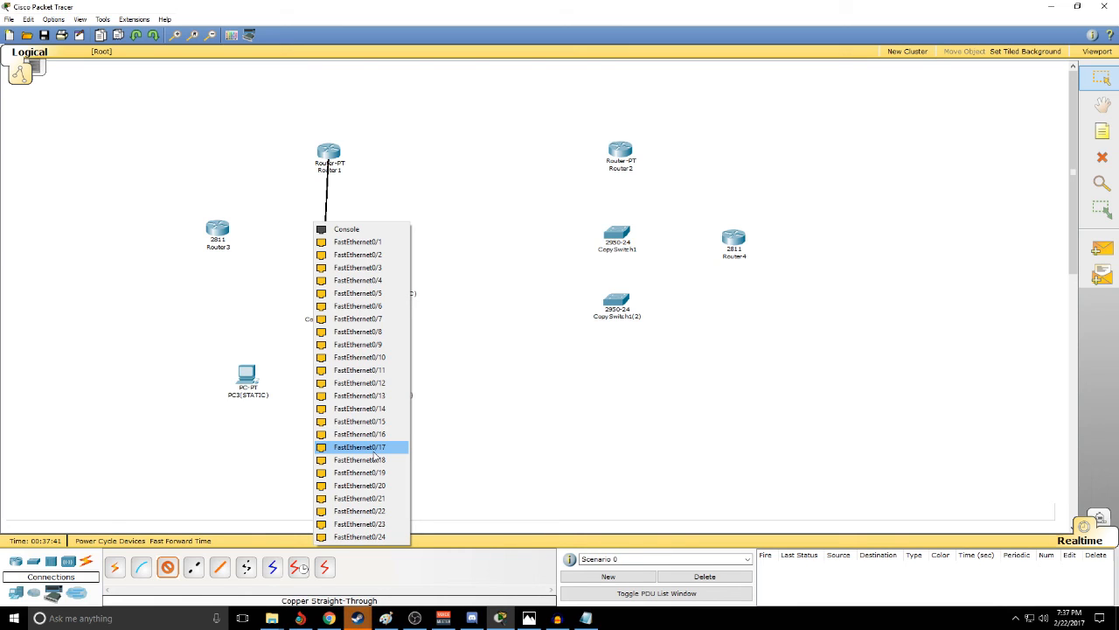
pyautogui.click(370, 451)
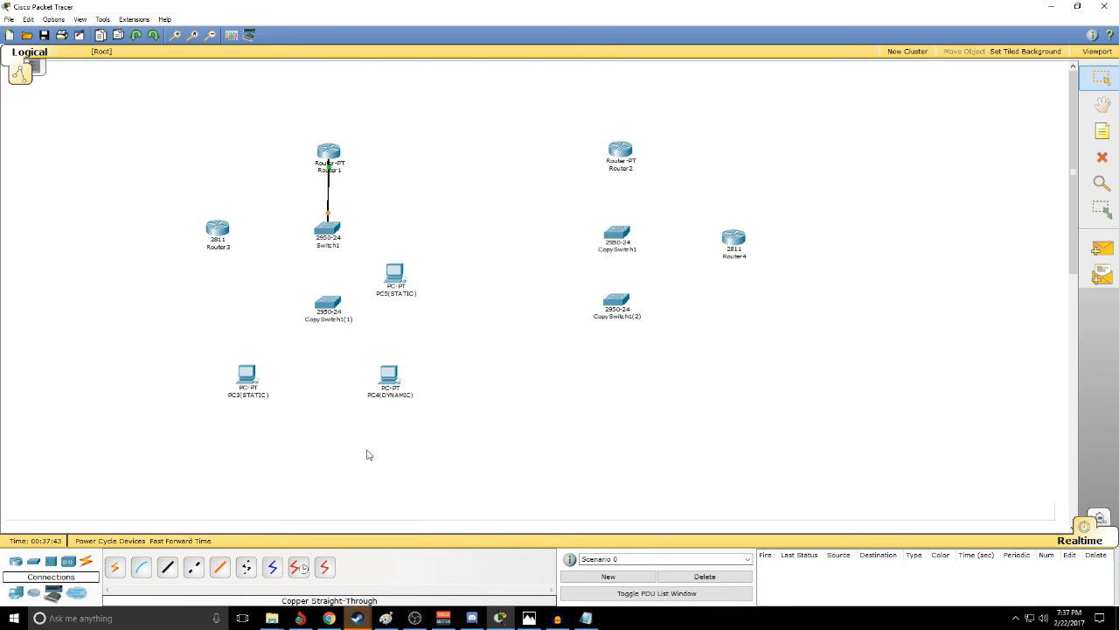
# - Connect Switch1's FastEthernet0/18 to CopySwitch1(1)'s FastEthernet0/17 with a copper cross-over cable
pyautogui.click(194, 567)
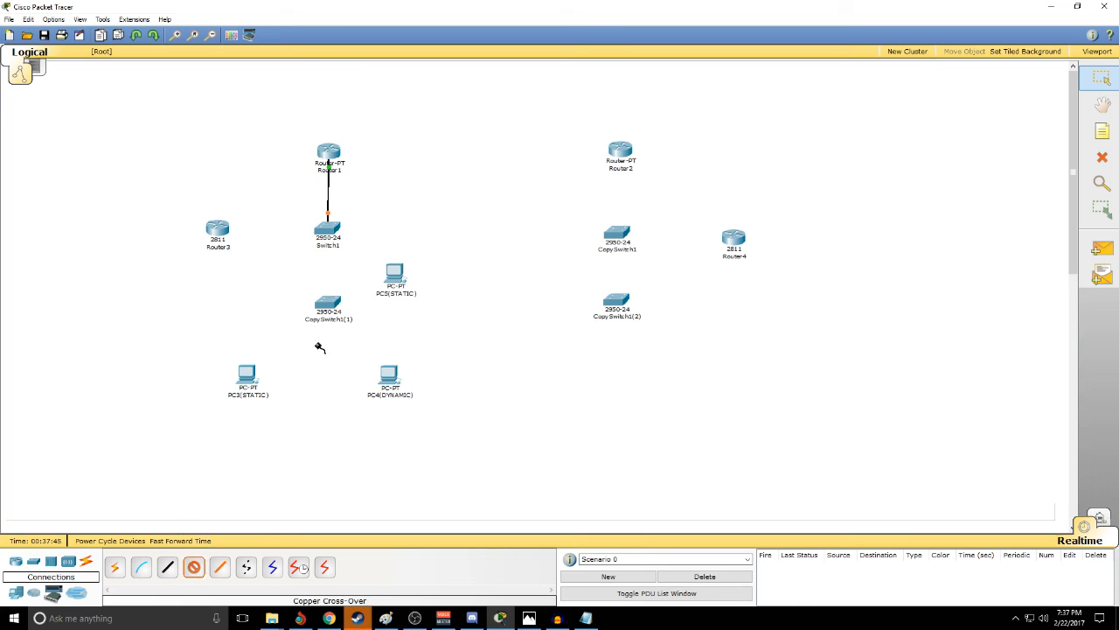
pyautogui.moveTo(330, 230)
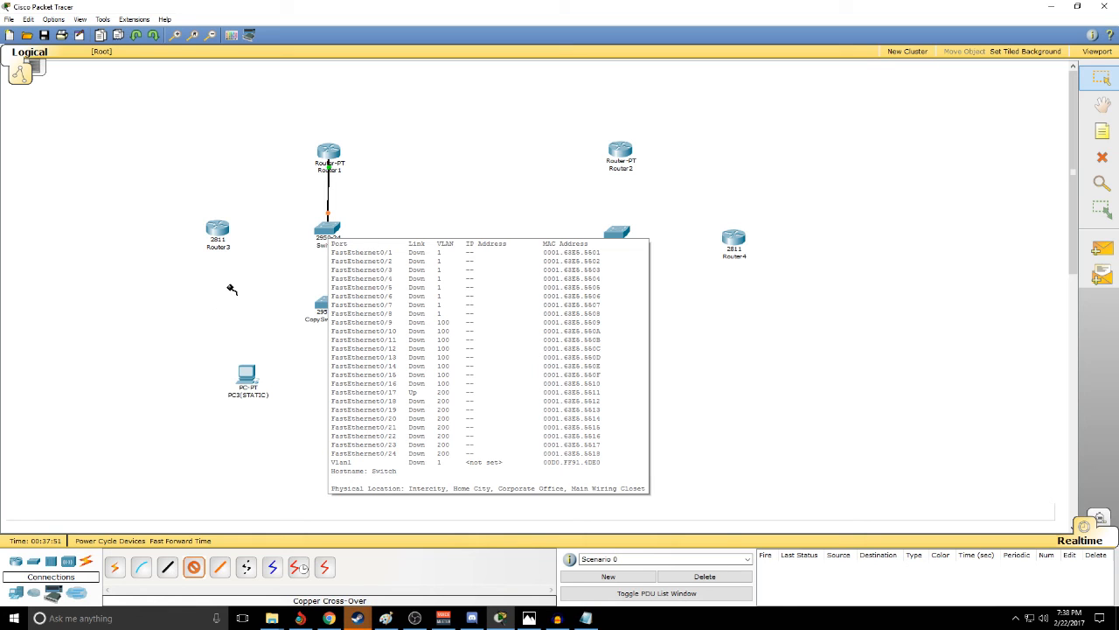
pyautogui.click(329, 229)
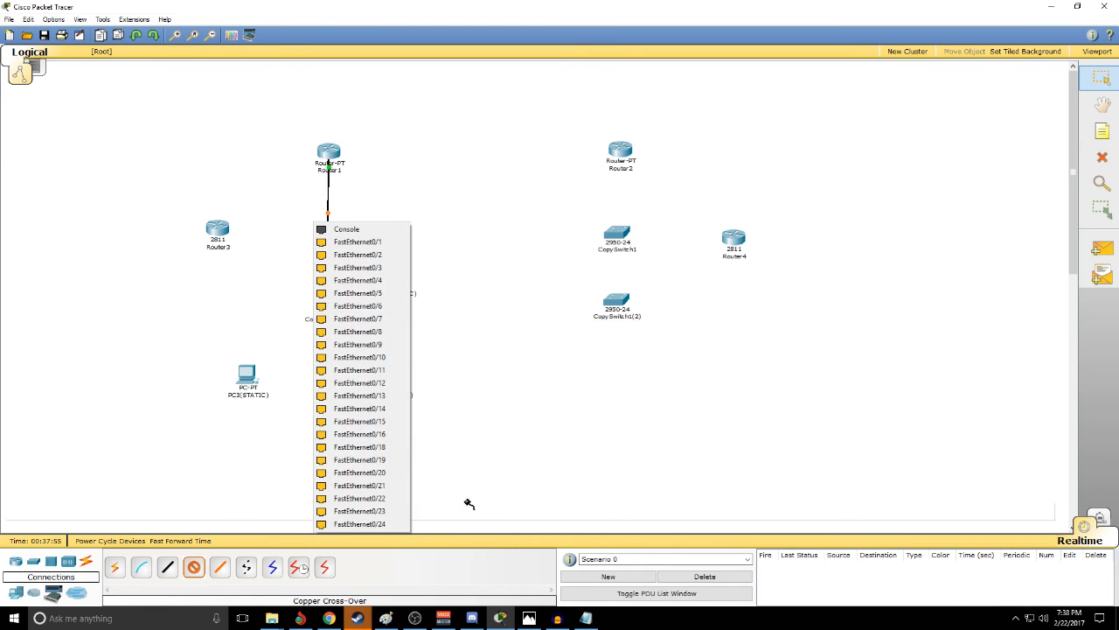
pyautogui.click(385, 447)
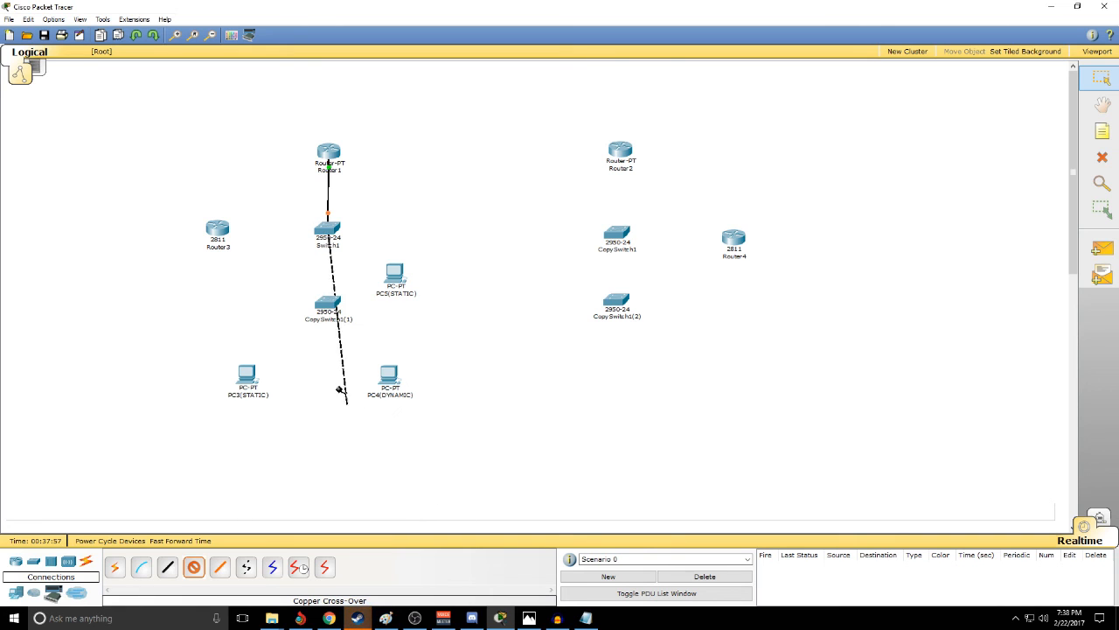
pyautogui.click(328, 303)
pyautogui.click(372, 524)
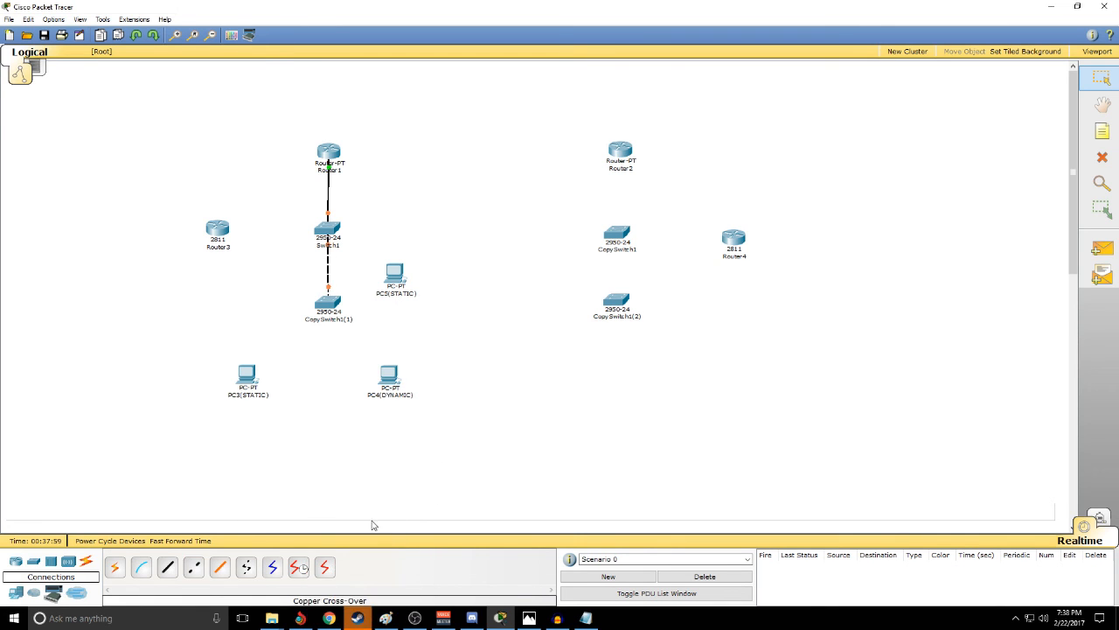
# - Add a second copper cross-over link between Switch1 and CopySwitch1(1), using FastEthernet0/9 on both switches
pyautogui.click(196, 568)
pyautogui.click(329, 231)
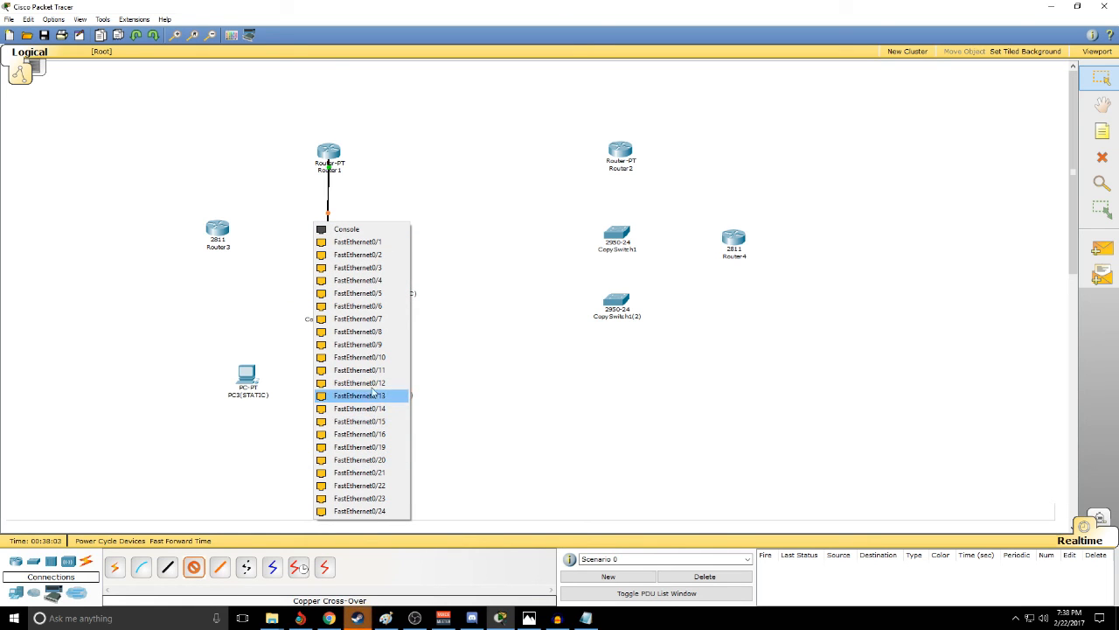
pyautogui.click(374, 344)
pyautogui.click(327, 302)
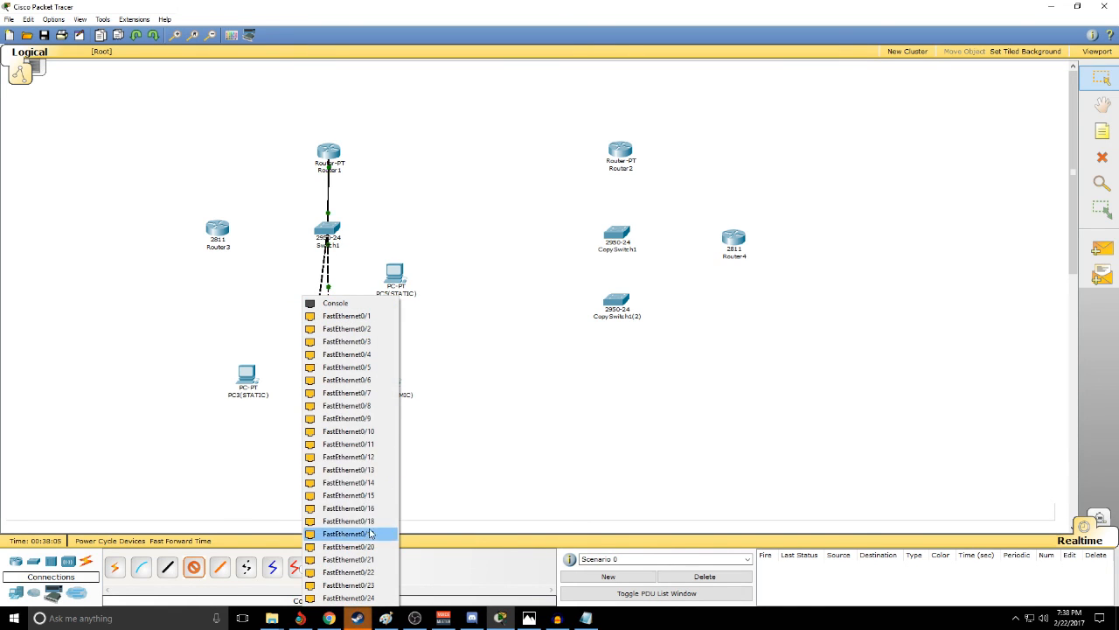
pyautogui.click(359, 419)
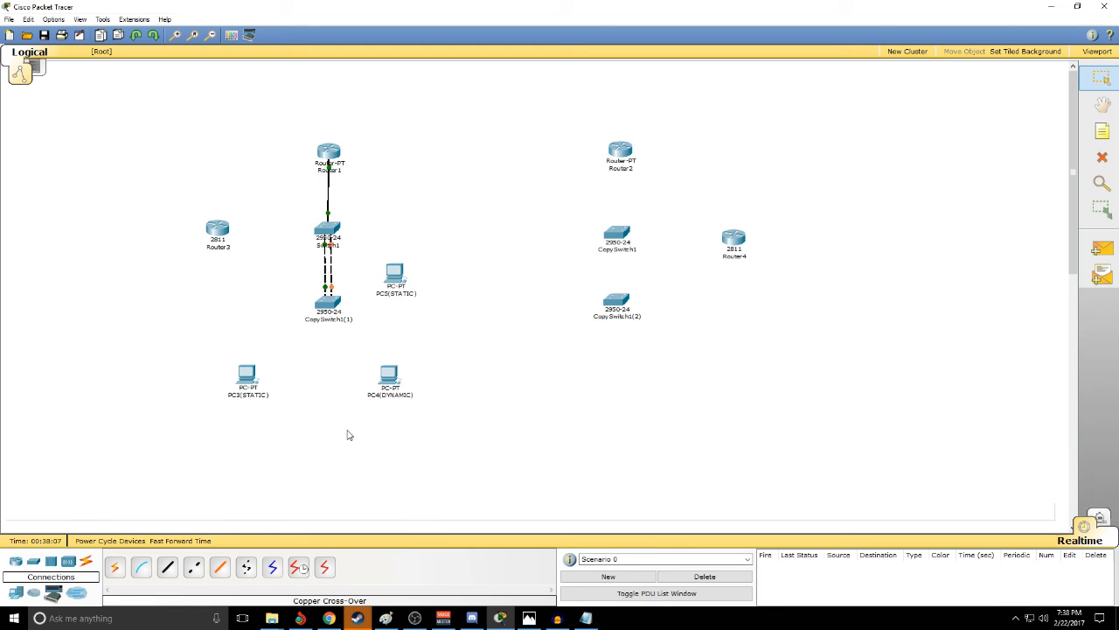
# - Connect PC3(STATIC)'s FastEthernet port to CopySwitch1(1)'s FastEthernet0/10 with a copper straight-through cable
pyautogui.click(167, 566)
pyautogui.click(242, 375)
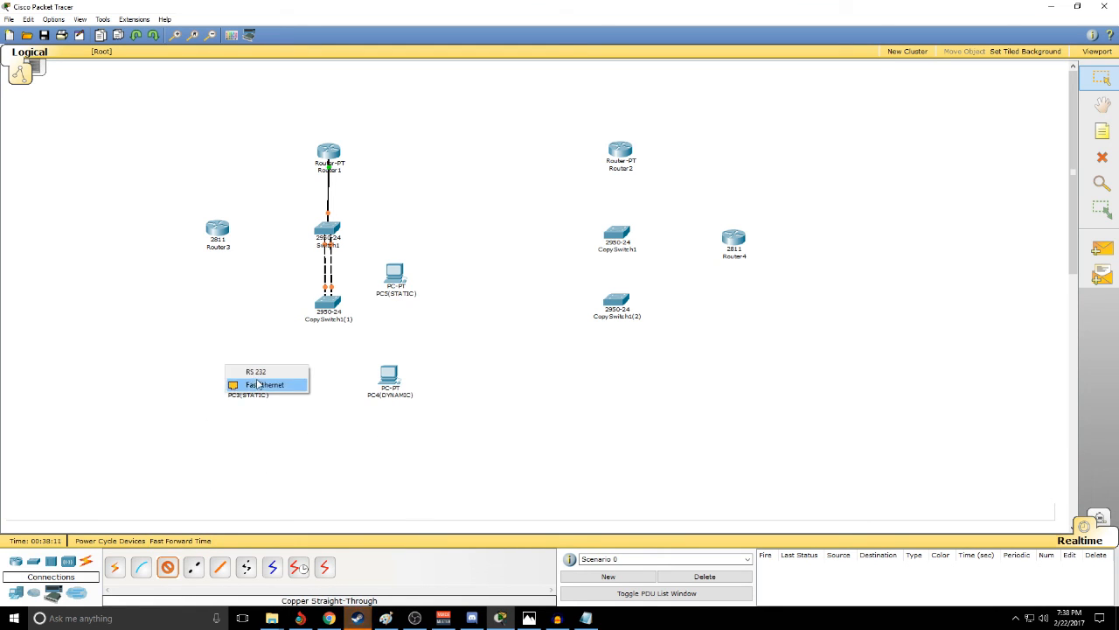
pyautogui.click(261, 383)
pyautogui.click(328, 302)
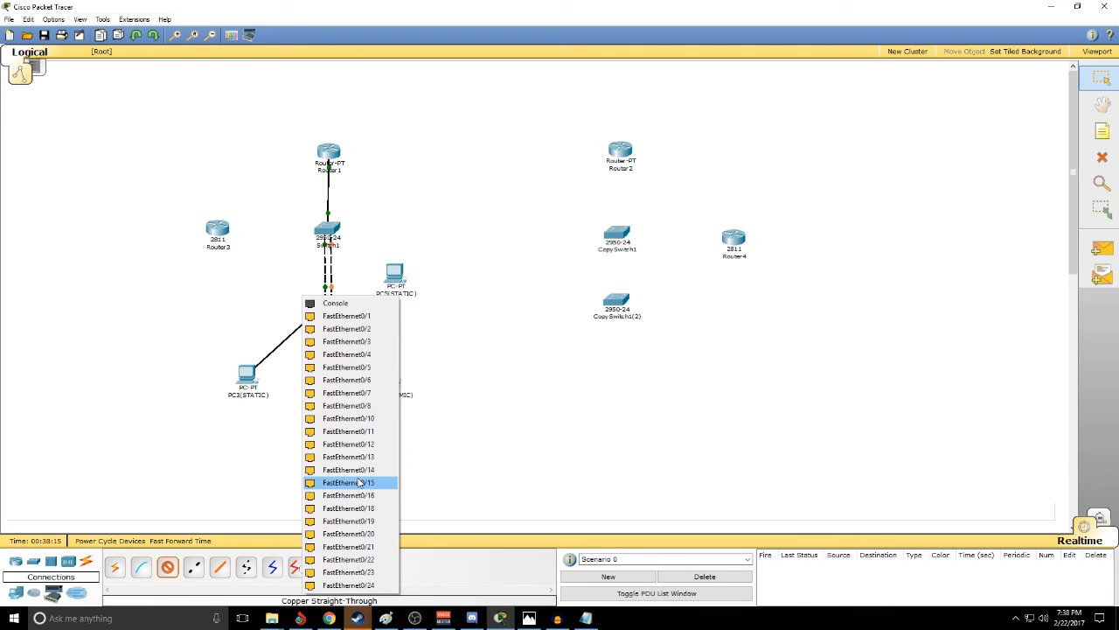
pyautogui.click(356, 421)
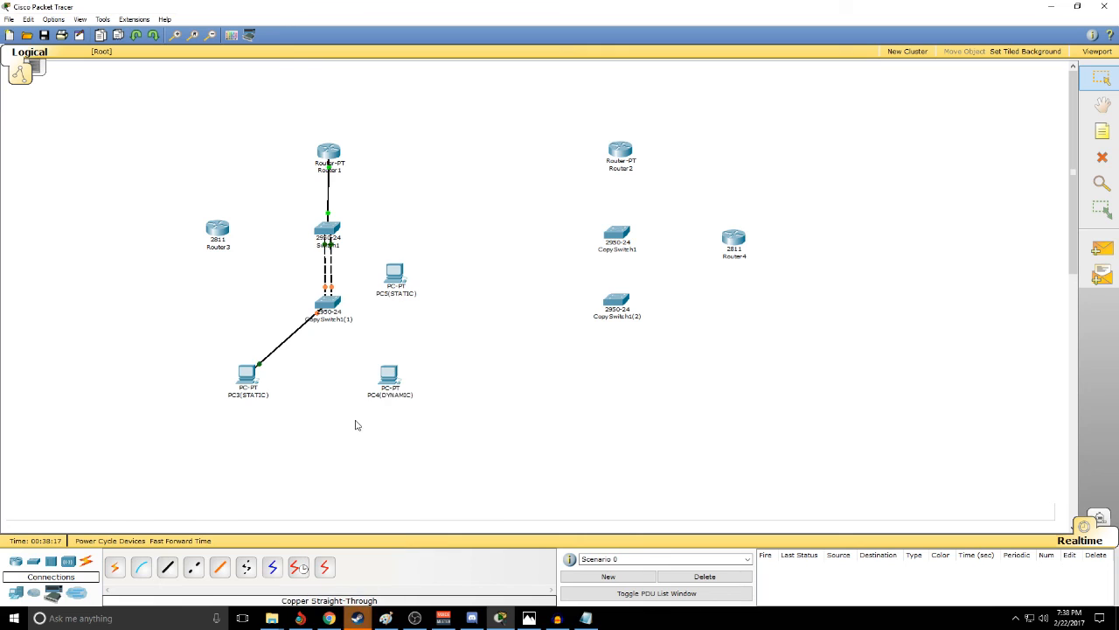
# - Connect PC4(DYNAMIC)'s FastEthernet port to CopySwitch1(1)'s FastEthernet0/19 with a copper straight-through cable
pyautogui.click(167, 566)
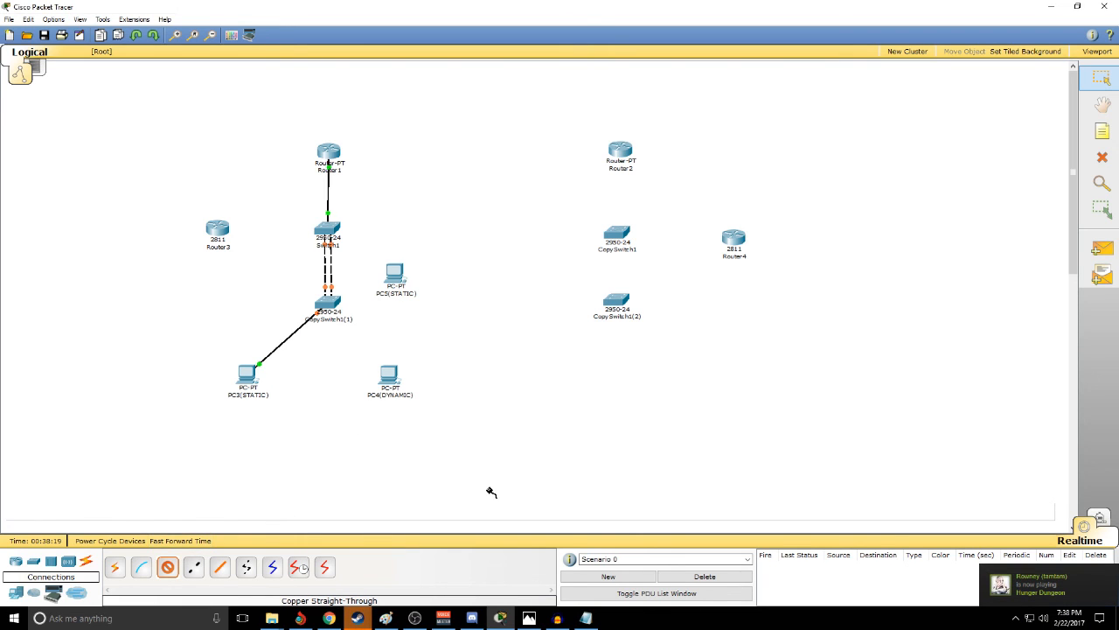
pyautogui.click(391, 374)
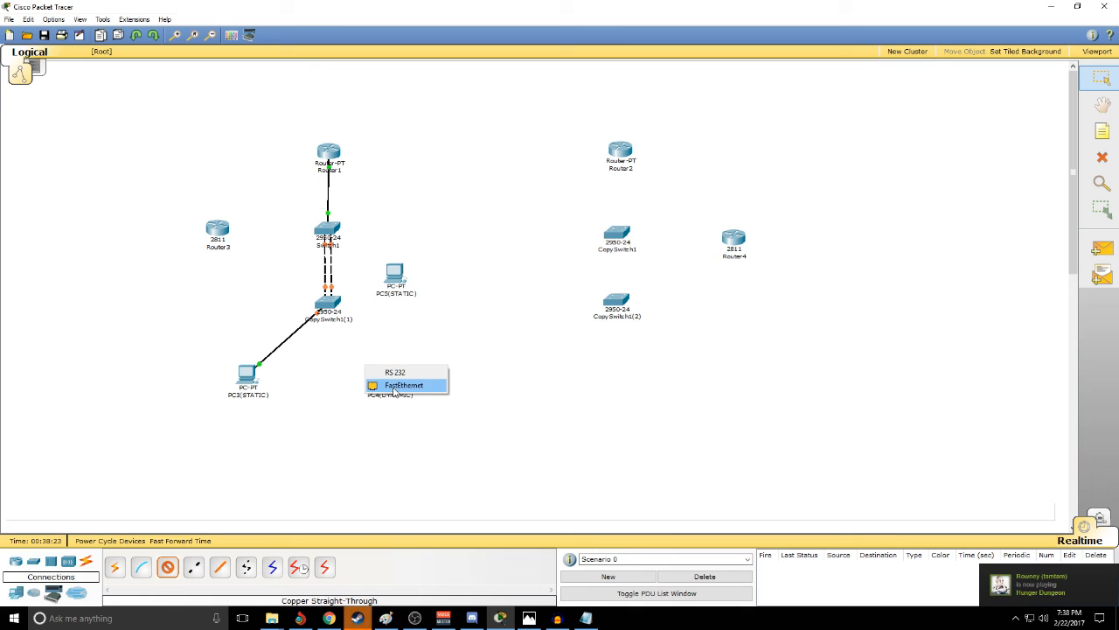
pyautogui.click(398, 385)
pyautogui.click(325, 303)
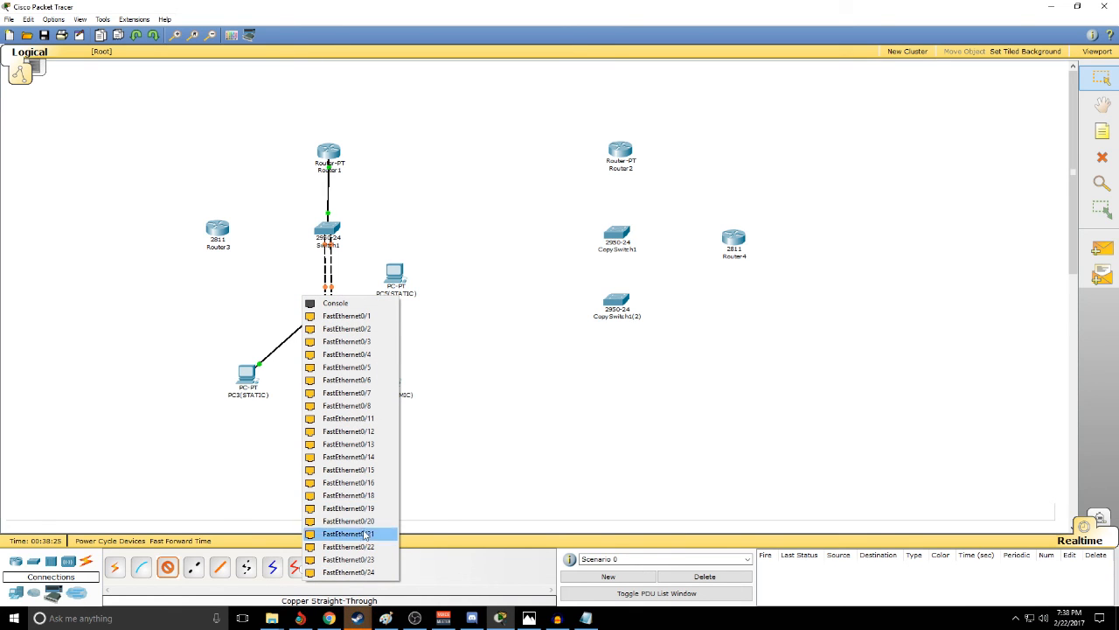
pyautogui.click(366, 508)
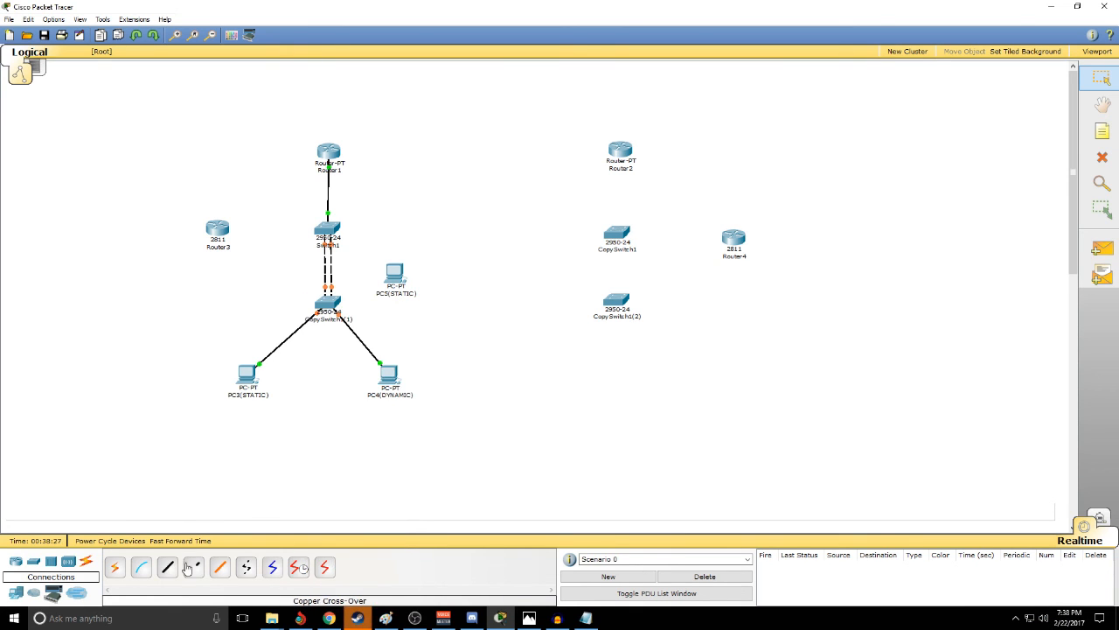
# - Connect PC5(STATIC)'s FastEthernet port to Switch1's FastEthernet0/10 with a copper straight-through cable
pyautogui.click(392, 275)
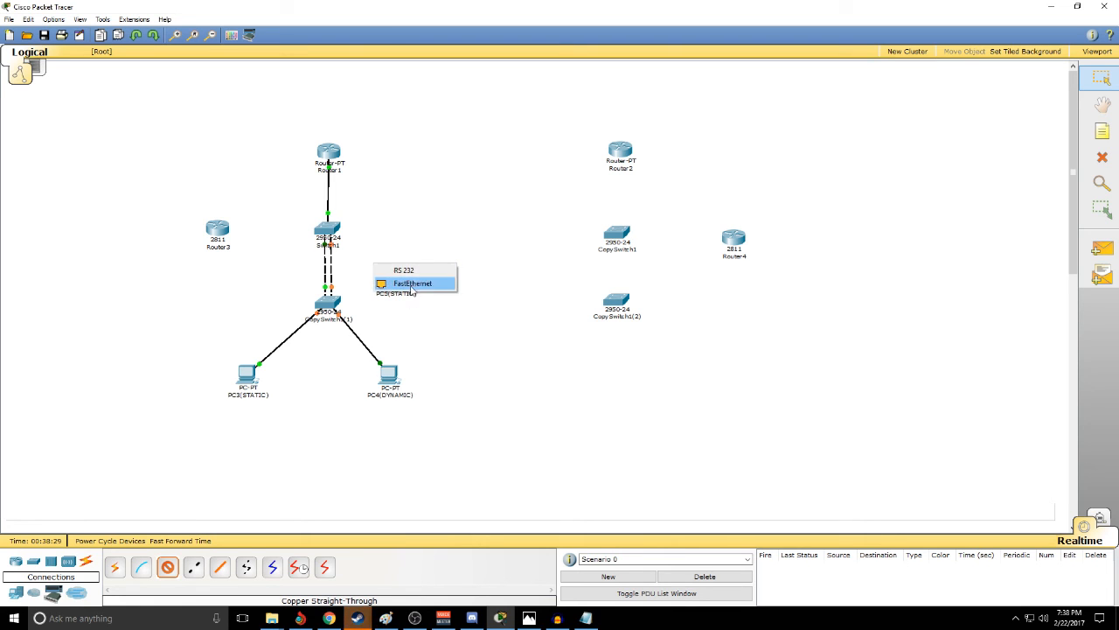
pyautogui.click(416, 288)
pyautogui.click(330, 232)
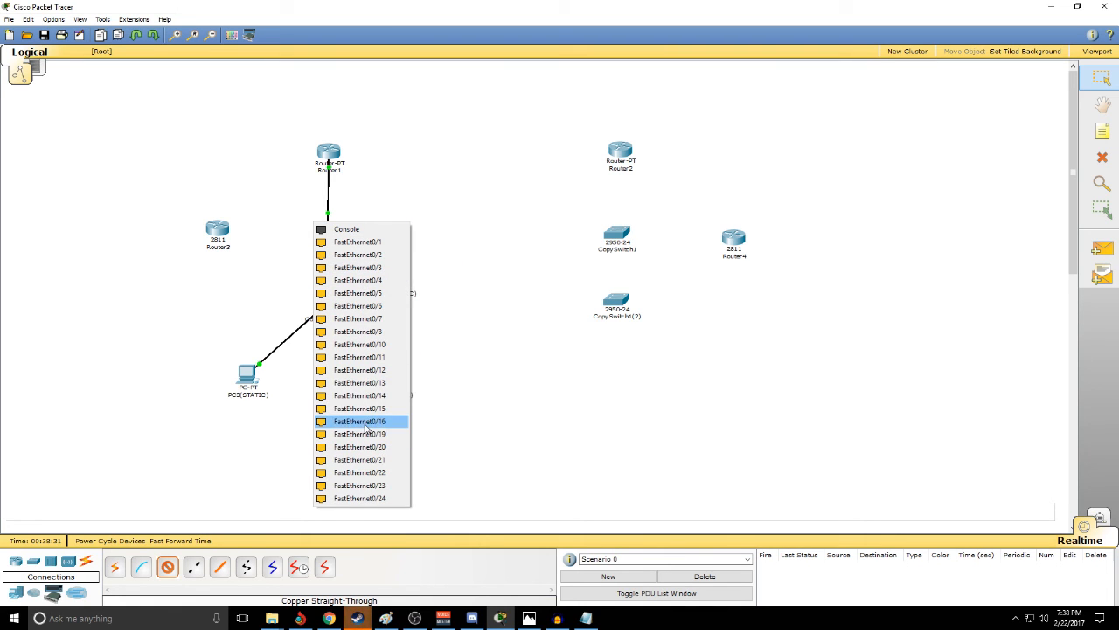
pyautogui.click(340, 348)
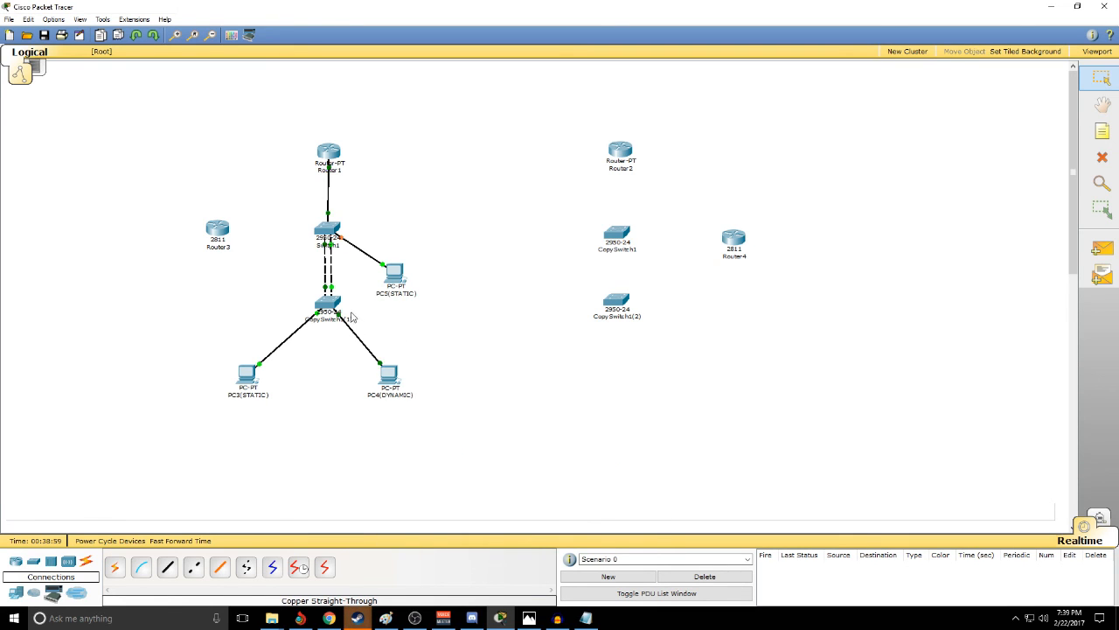
# - Switch PC4(DYNAMIC)'s IP configuration from static to DHCP and close its window
pyautogui.moveTo(338, 324)
pyautogui.click(390, 376)
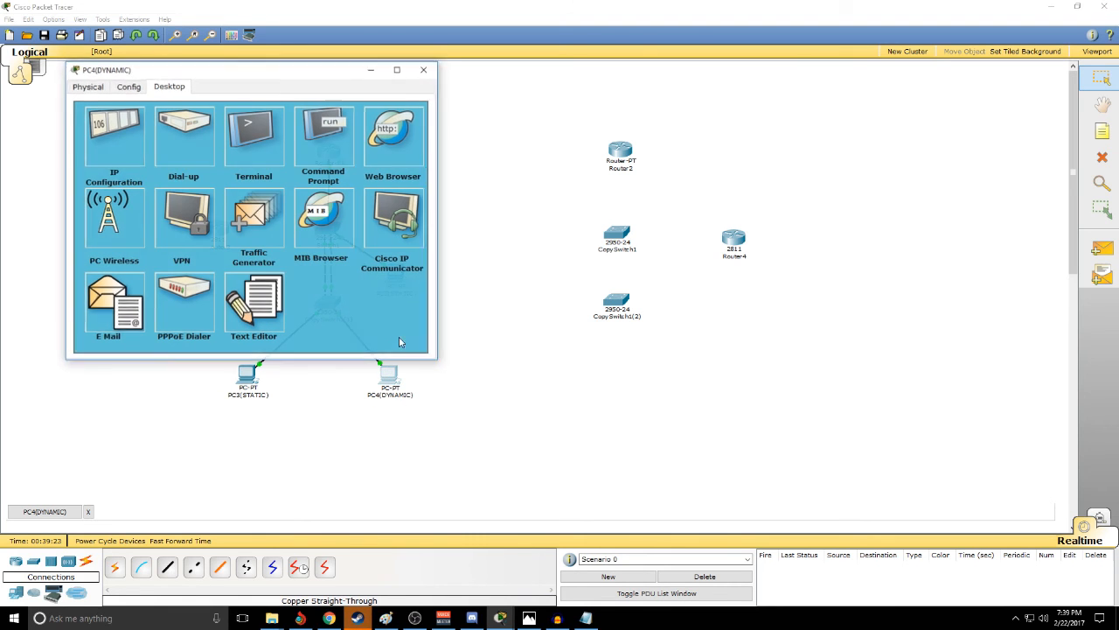
pyautogui.click(103, 149)
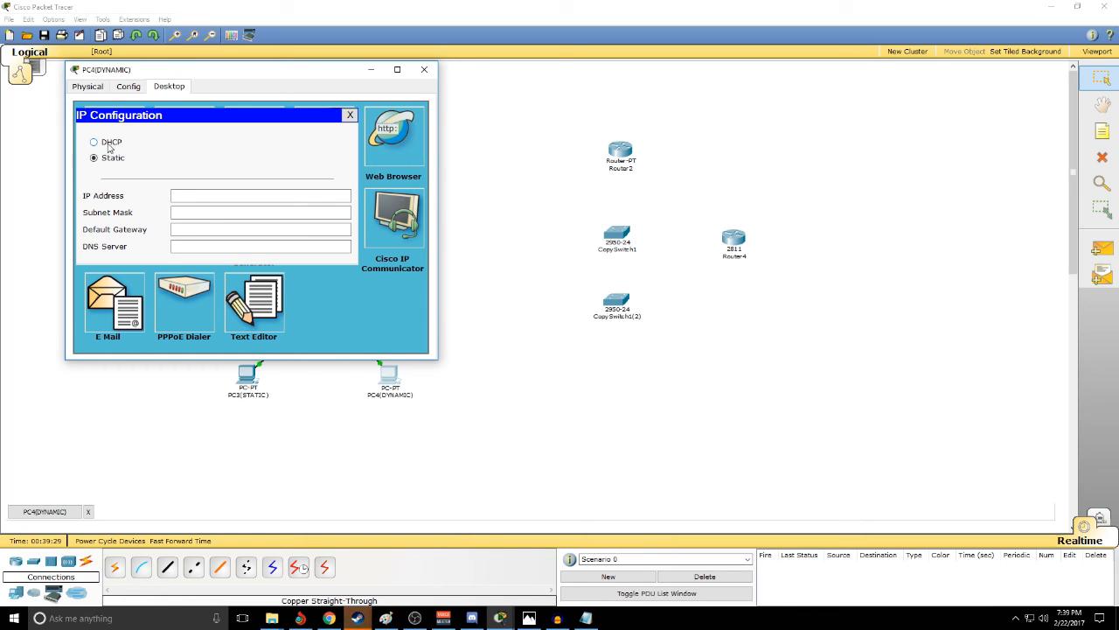
pyautogui.click(110, 145)
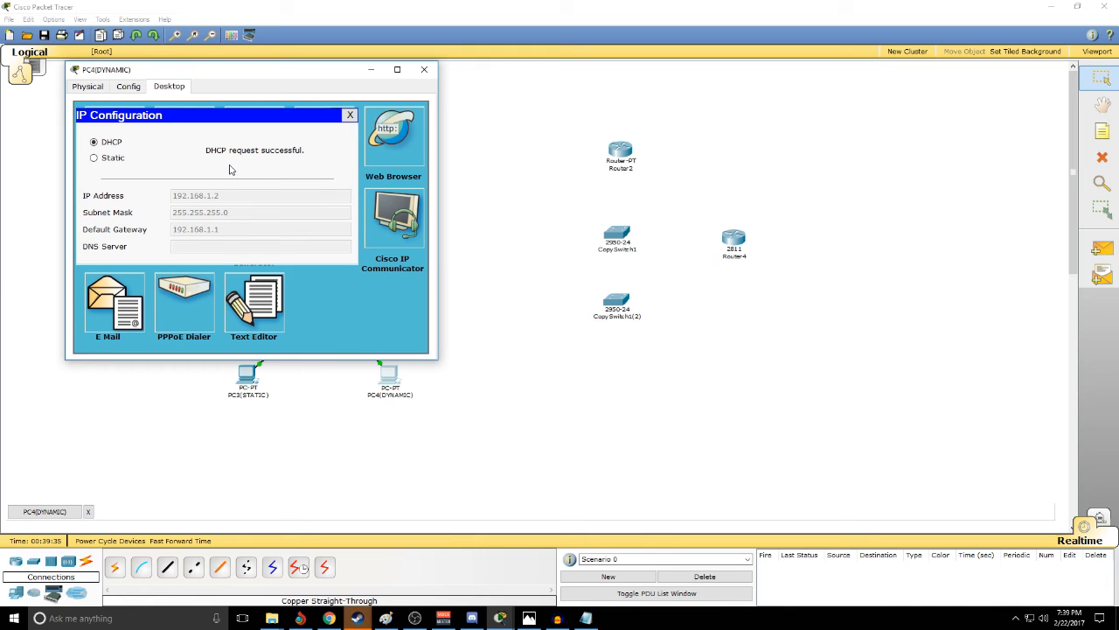
pyautogui.click(424, 69)
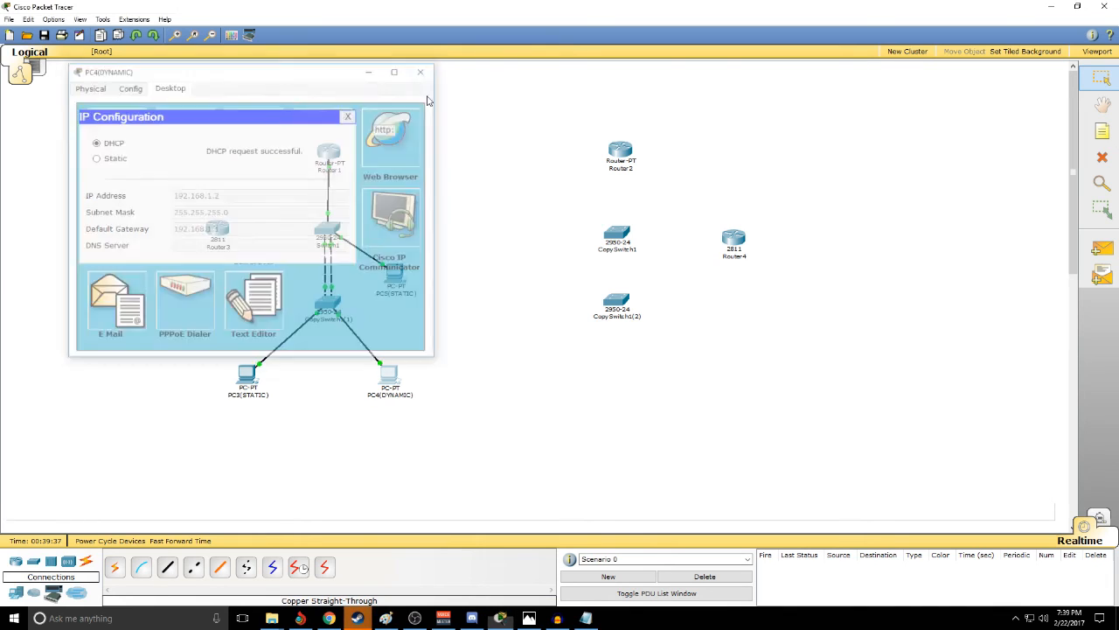
# - Nudge Router3 slightly toward Switch1 and place a 7960 IP phone between PC3(STATIC) and PC4(DYNAMIC)
pyautogui.moveTo(216, 229); pyautogui.dragTo(222, 231)
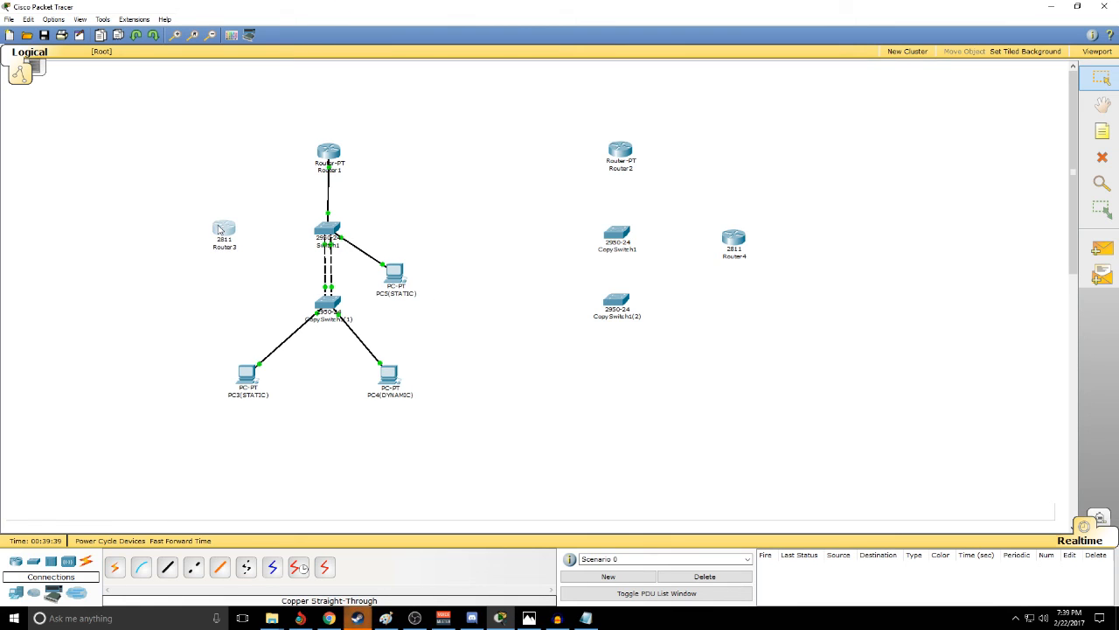
pyautogui.click(514, 353)
pyautogui.click(15, 595)
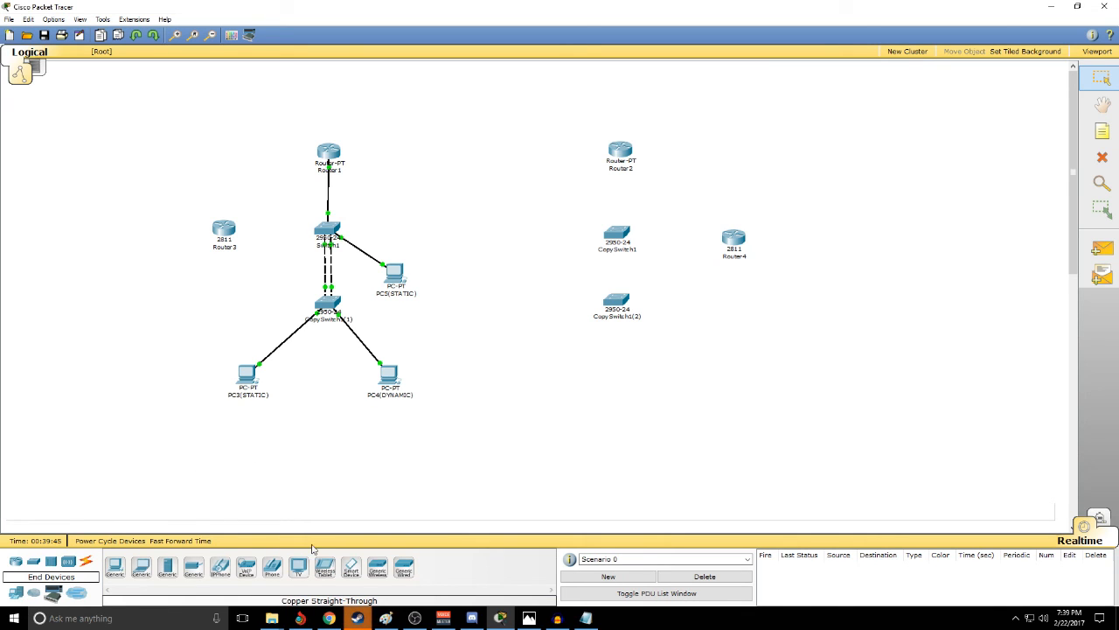
pyautogui.click(221, 580)
pyautogui.click(320, 364)
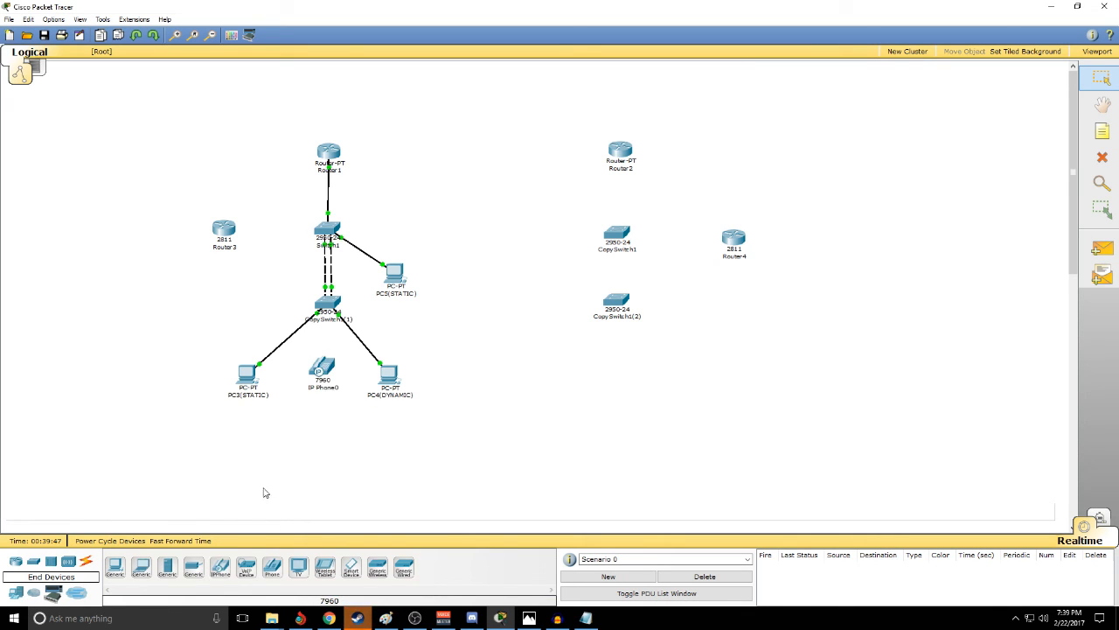
# - Place a second 7960 IP phone above PC5(STATIC), between Router1 and Switch1's level, and nudge it slightly into position
pyautogui.click(218, 570)
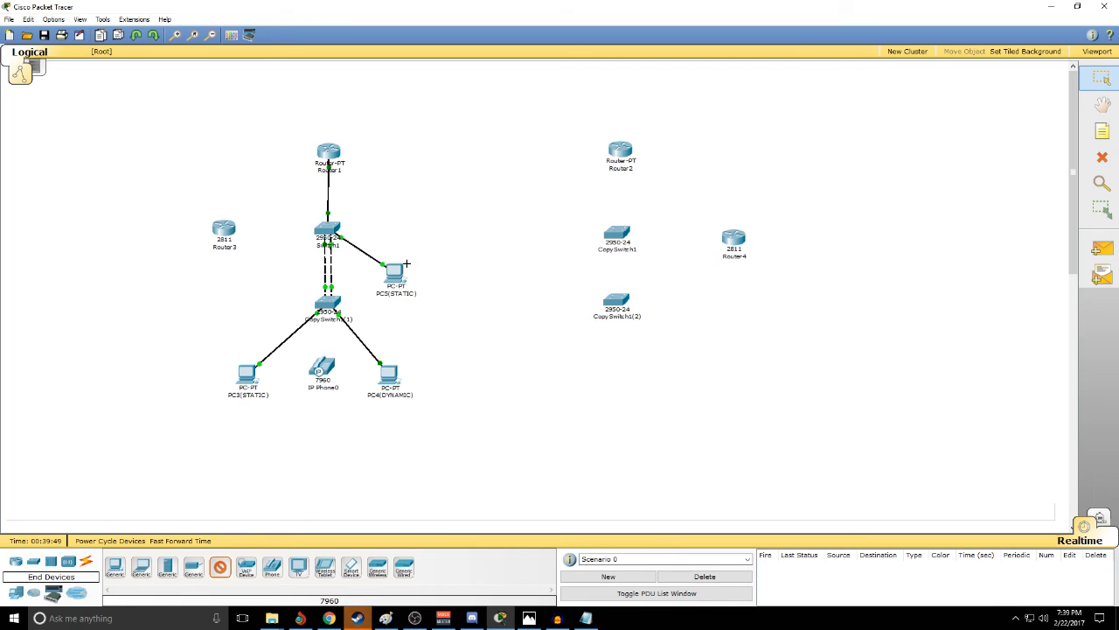
pyautogui.click(394, 210)
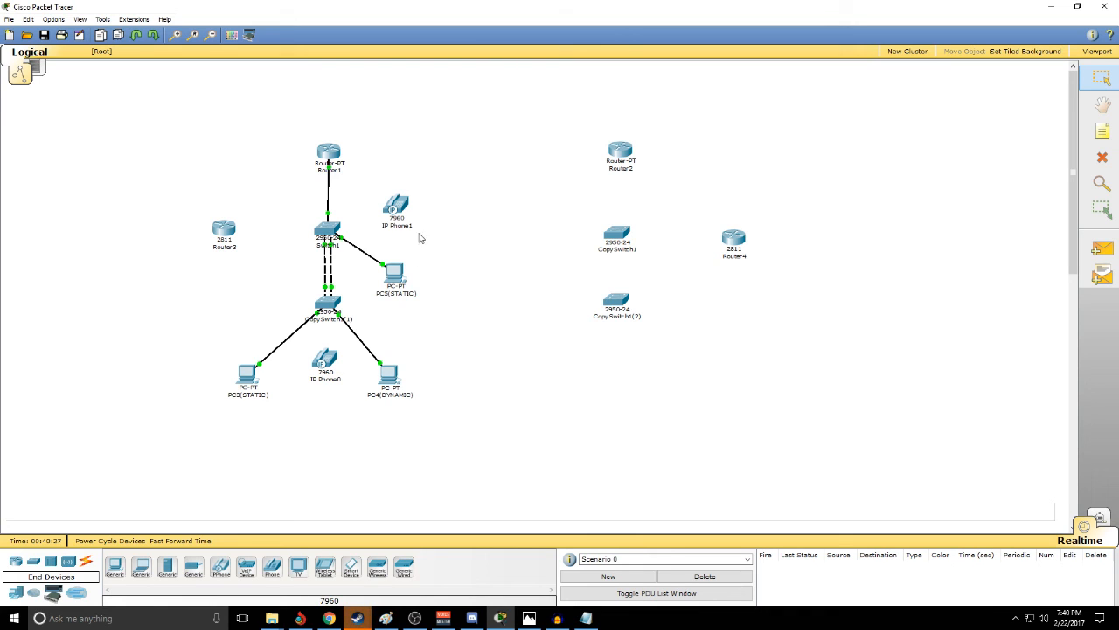
pyautogui.moveTo(397, 210); pyautogui.dragTo(400, 213)
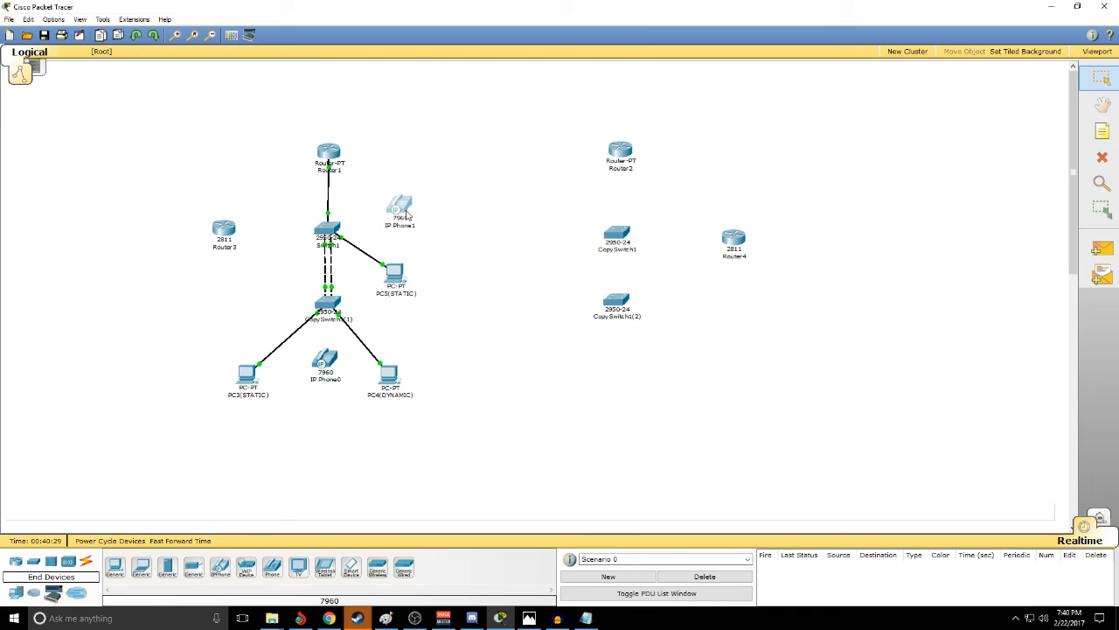
# - Plug the IP_PHONE_POWER_ADAPTER into both IP Phone0 and IP Phone1, closing each phone's window
pyautogui.click(332, 368)
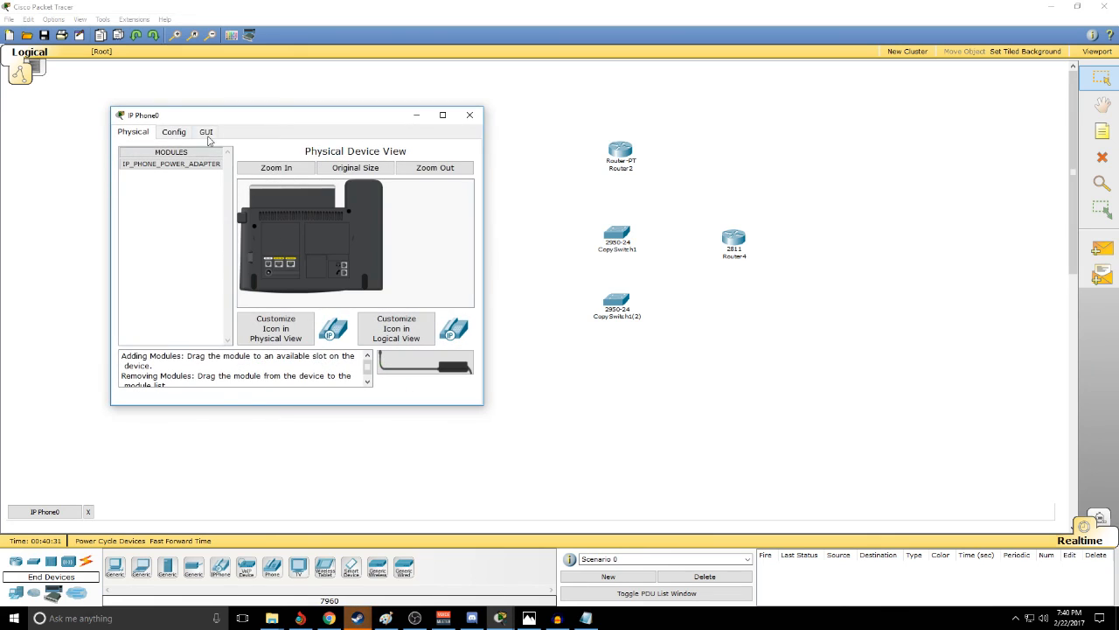
pyautogui.moveTo(416, 381); pyautogui.dragTo(268, 285)
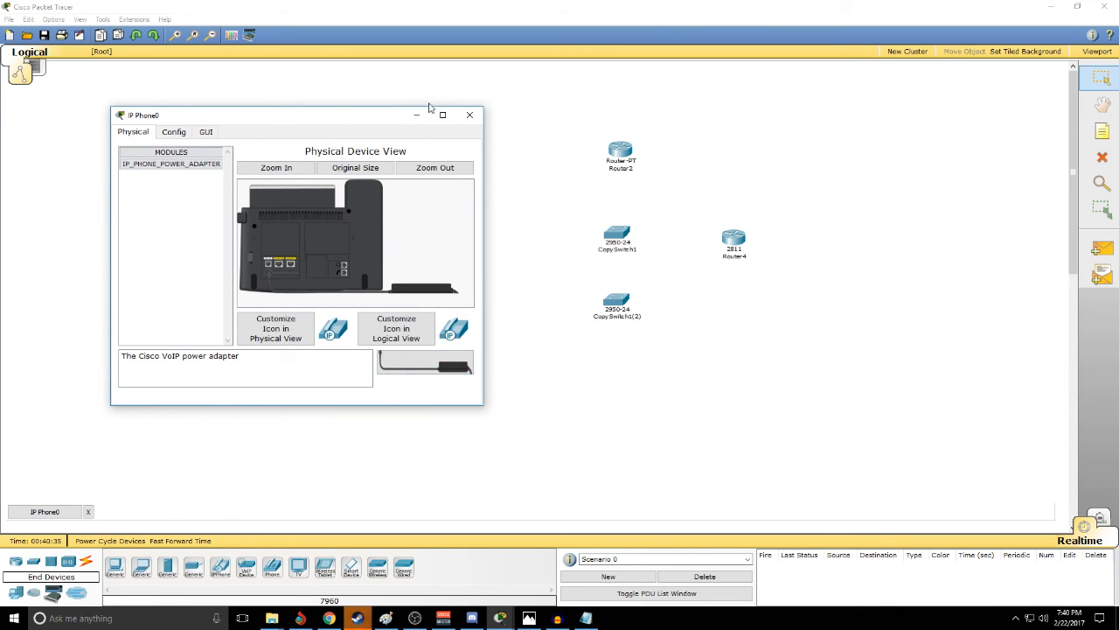
pyautogui.click(470, 115)
pyautogui.click(407, 209)
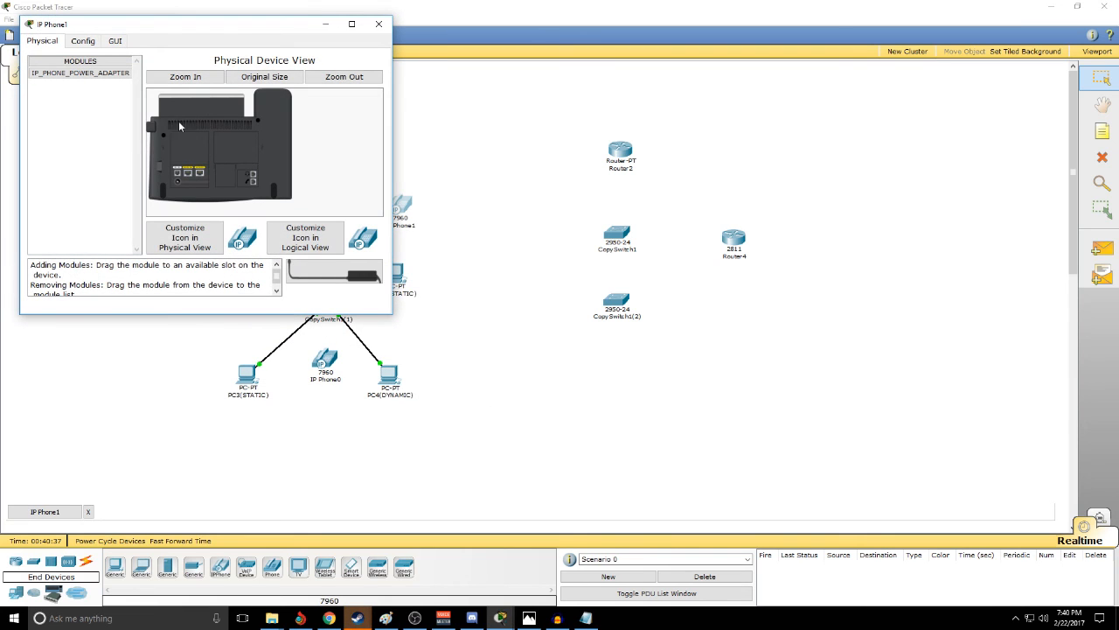
pyautogui.moveTo(326, 274); pyautogui.dragTo(268, 285)
pyautogui.click(379, 24)
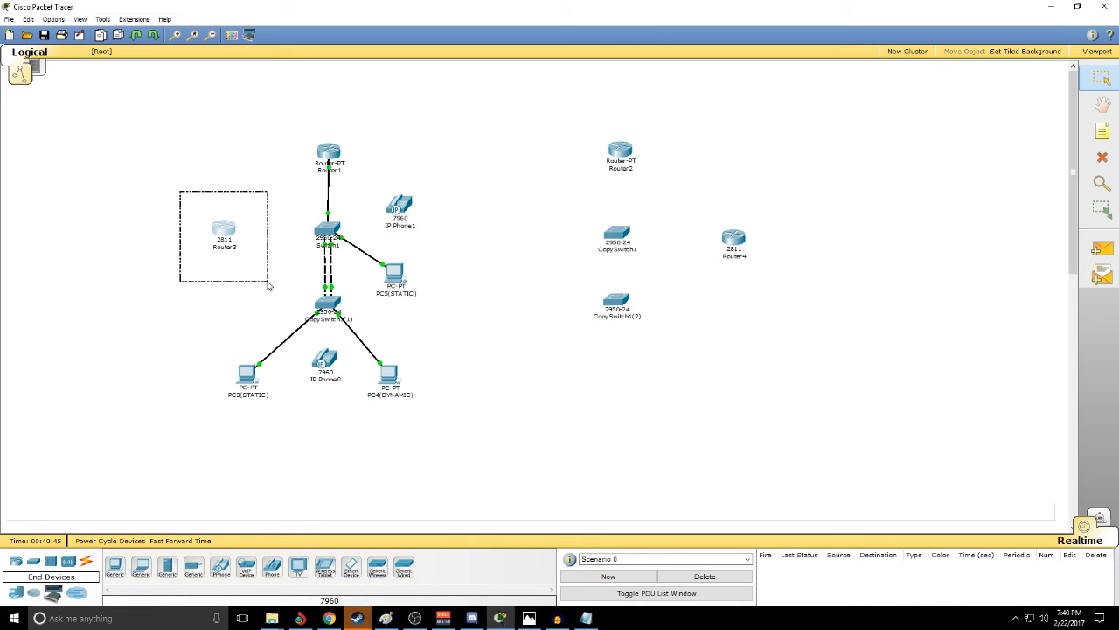
pyautogui.moveTo(268, 285); pyautogui.dragTo(269, 285)
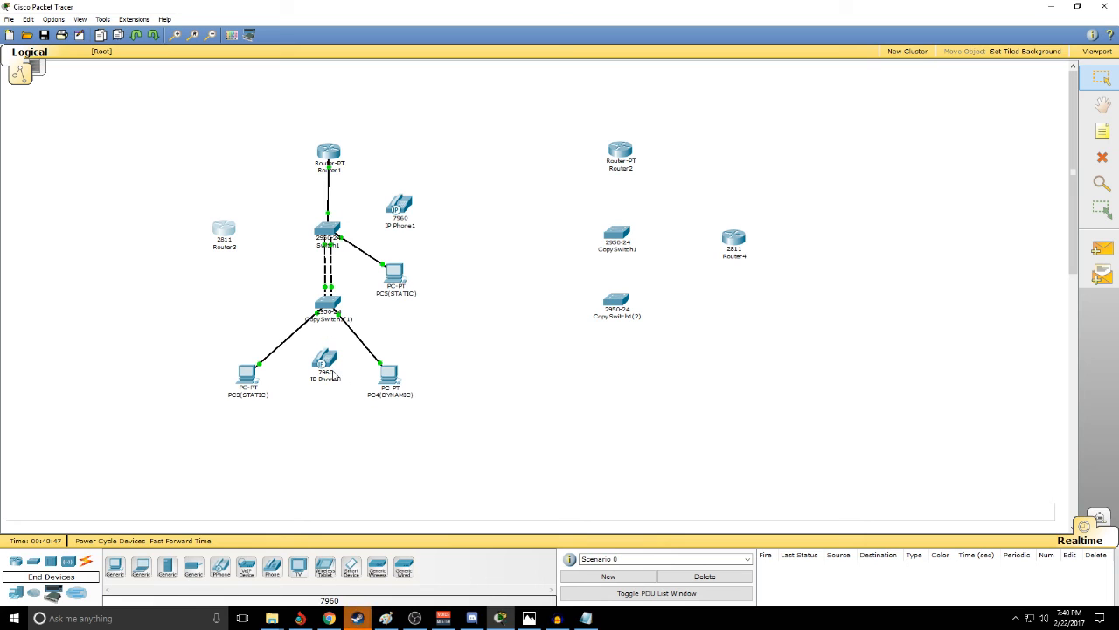
pyautogui.moveTo(354, 172); pyautogui.dragTo(437, 236)
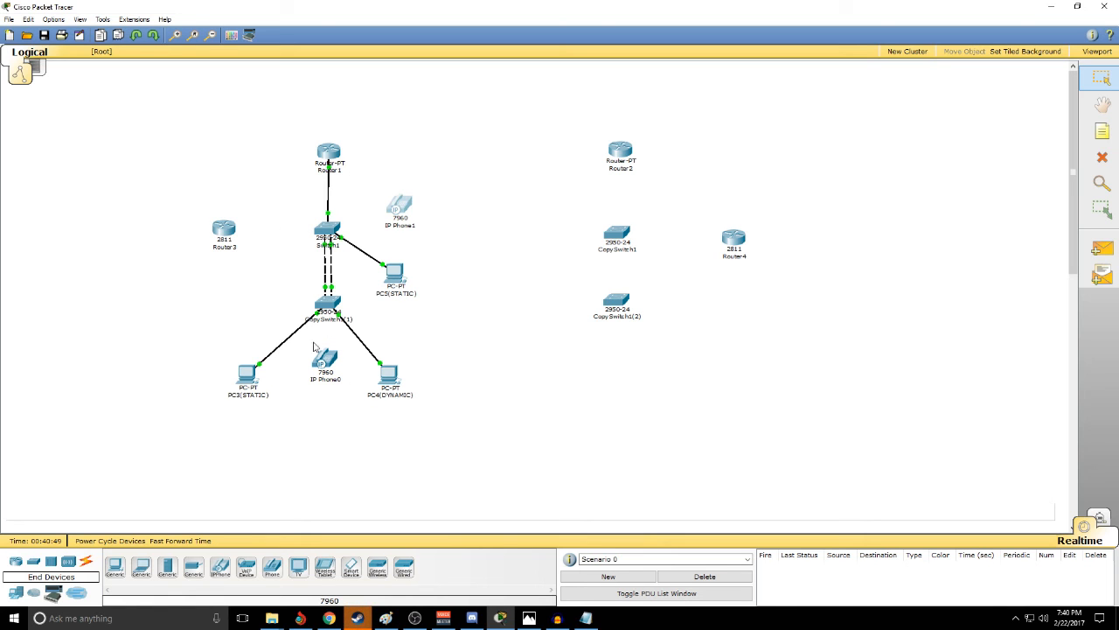
pyautogui.moveTo(296, 345); pyautogui.dragTo(350, 390)
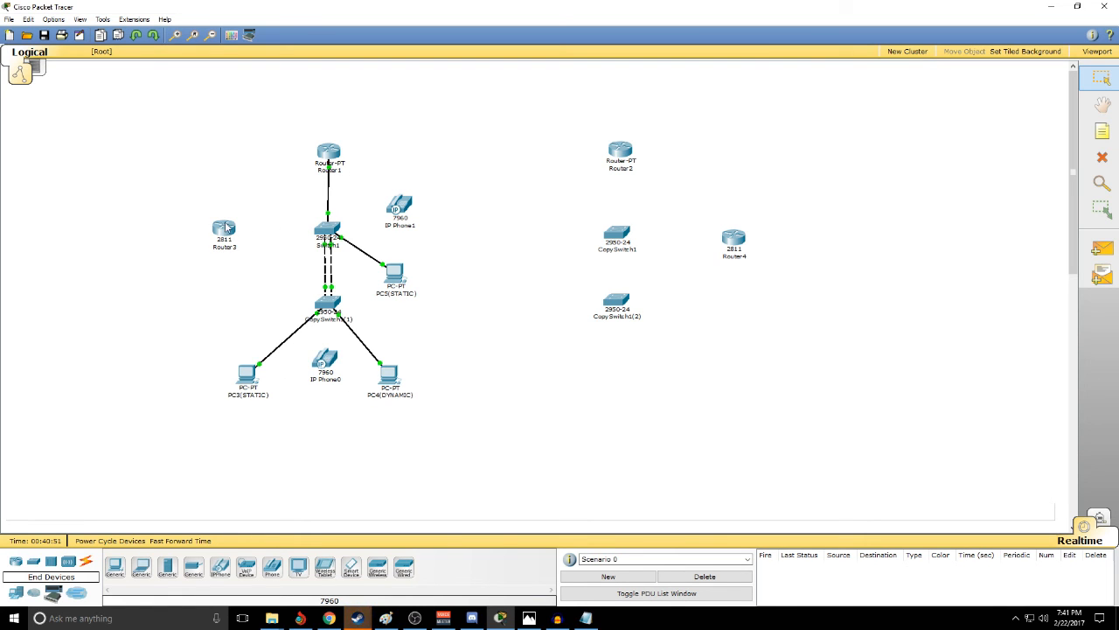
# - Open Router3's command line, decline the initial configuration dialog and enter global configuration mode
pyautogui.click(228, 229)
pyautogui.click(160, 86)
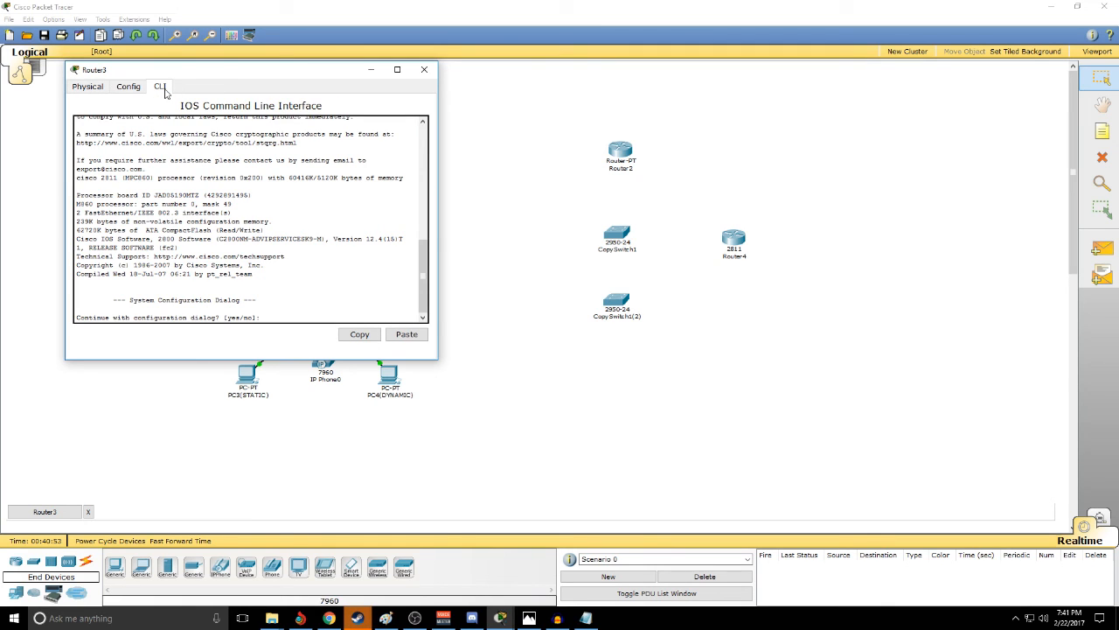
pyautogui.write('no')
pyautogui.press('Return')
pyautogui.press('Return')
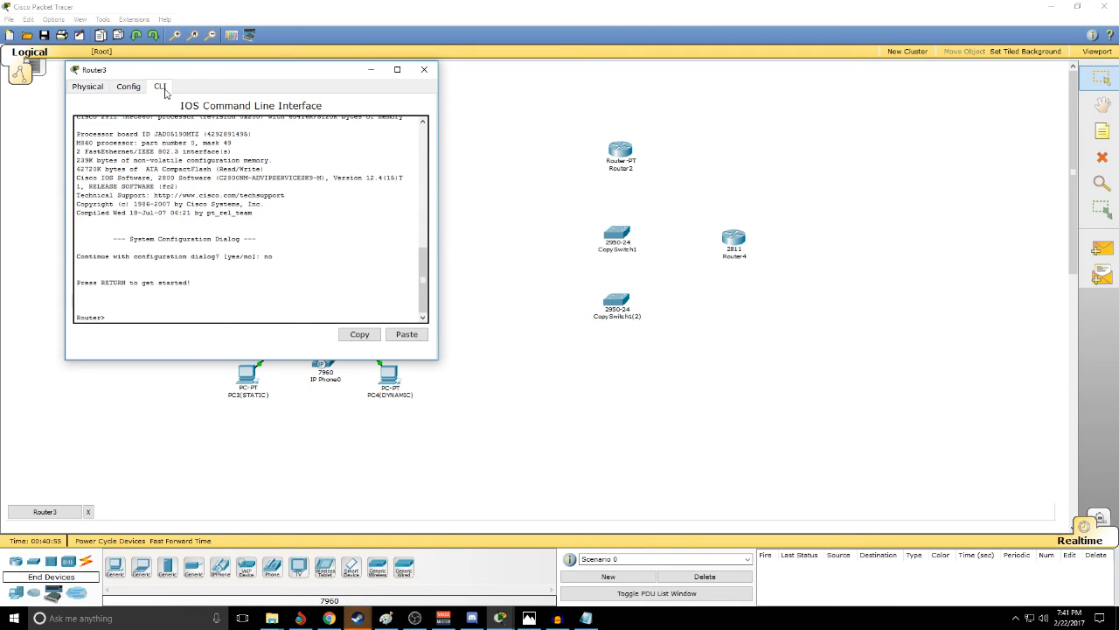
pyautogui.write('en')
pyautogui.press('Return')
pyautogui.write('conf t')
pyautogui.press('Return')
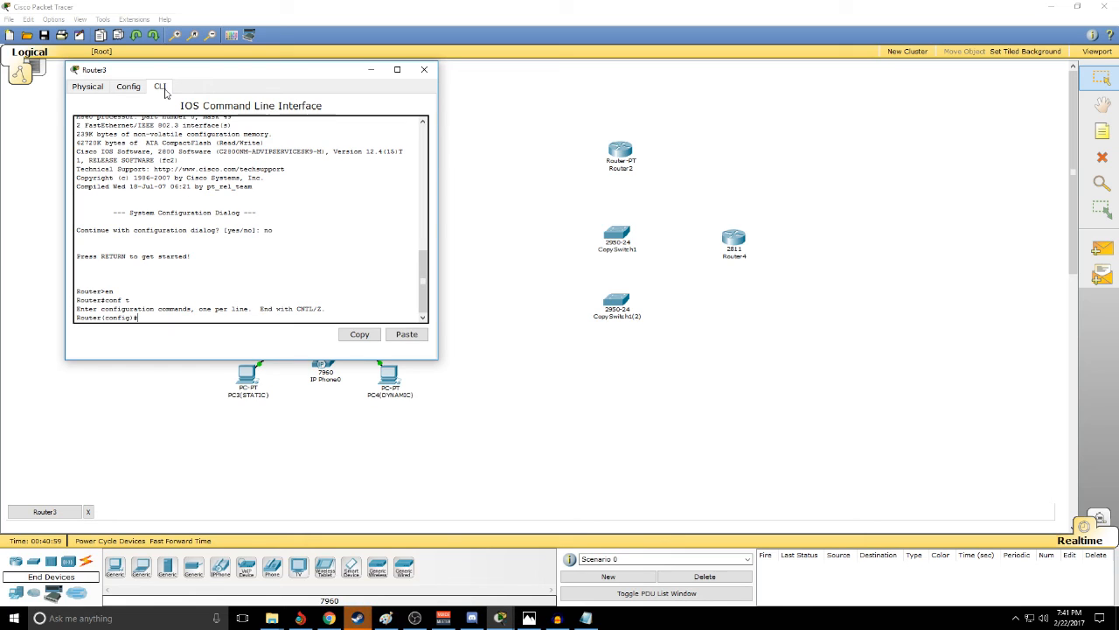
# - Assign IP address 192.168.3.1 with mask 255.255.255.0 to Router3's interface fa0/0 and enable it with no shut
pyautogui.write('int fa0/0')
pyautogui.press('Return')
pyautogui.write('s')
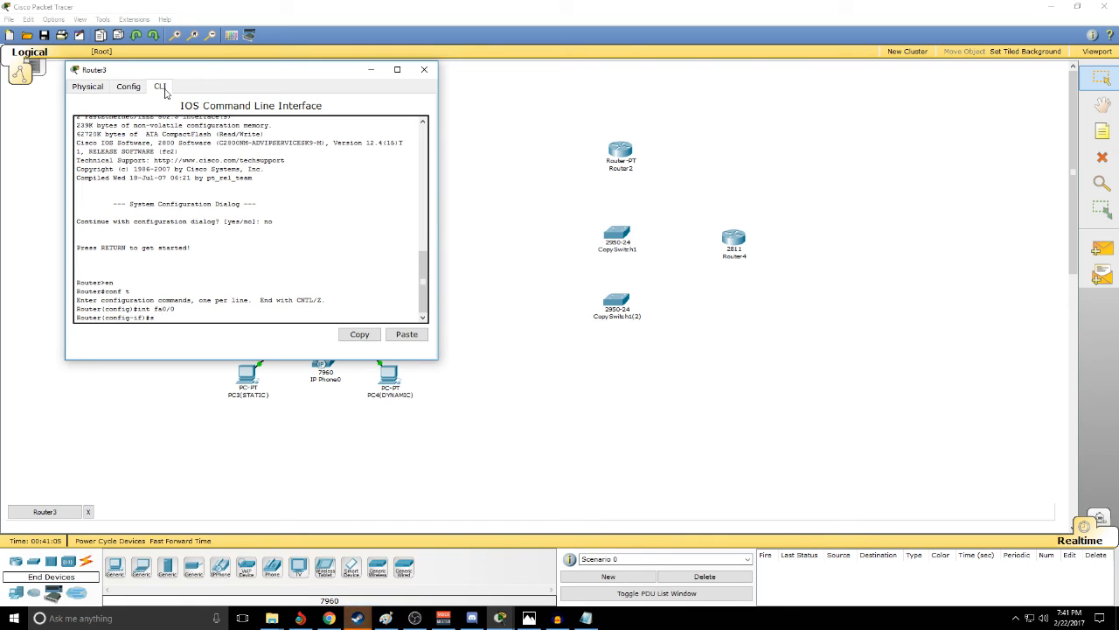
pyautogui.write('ip address 192.168')
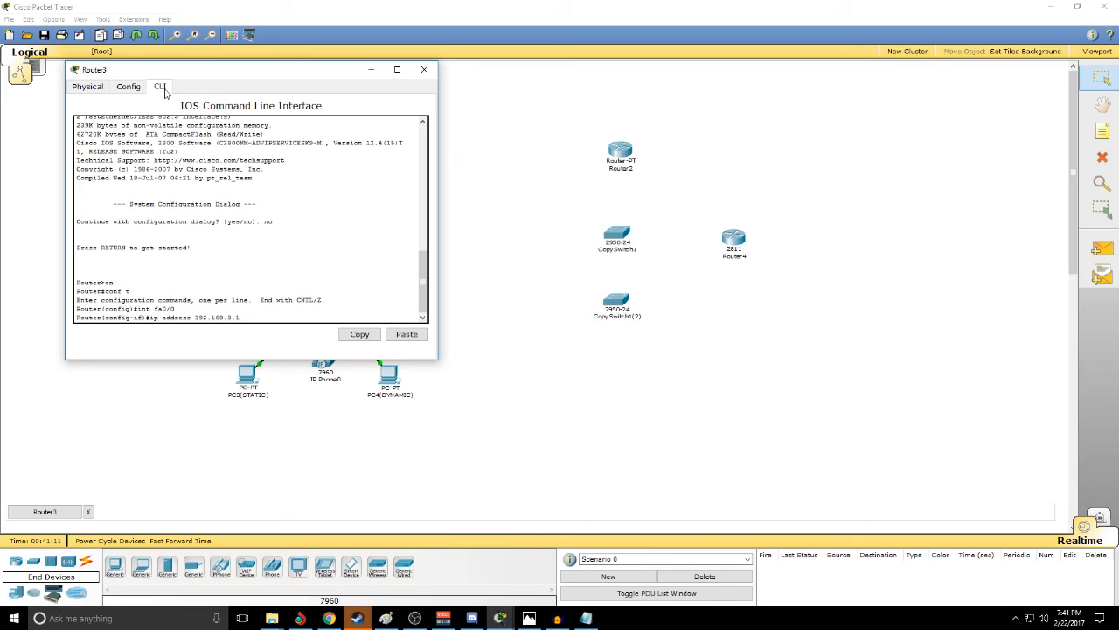
pyautogui.write('.3.1')
pyautogui.press('Return')
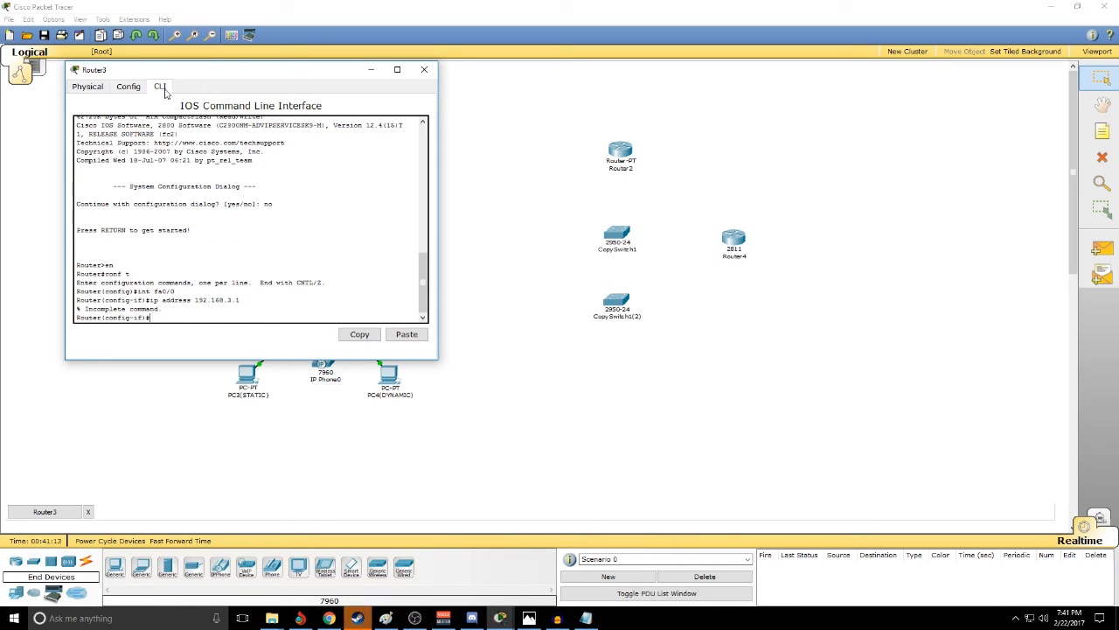
pyautogui.press('Up')
pyautogui.write('255.255.255.0')
pyautogui.press('Return')
pyautogui.write('no shuit')
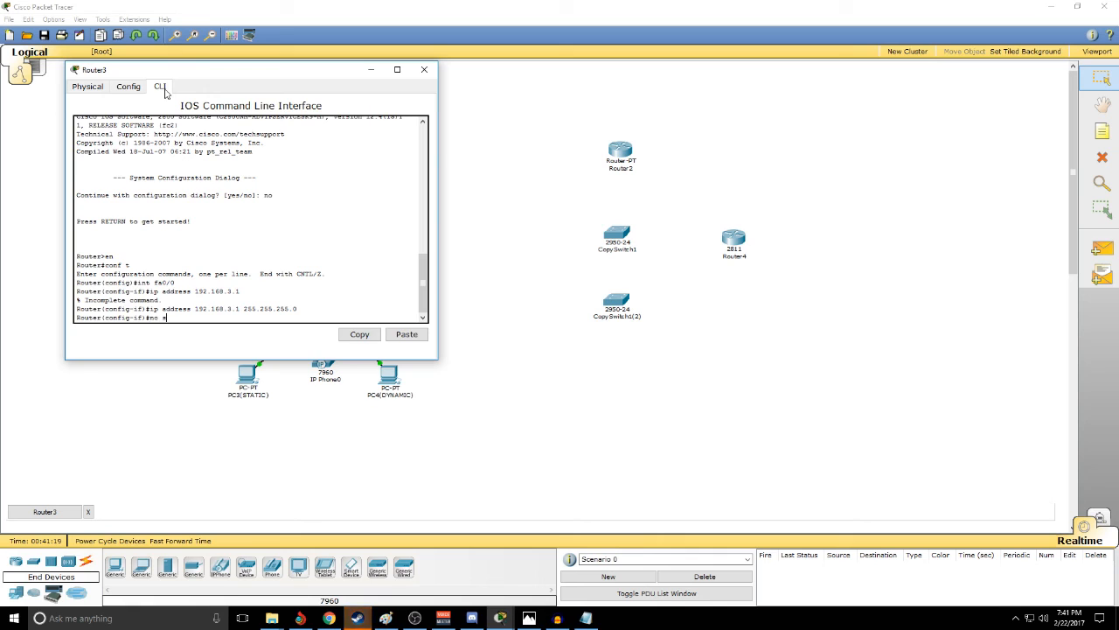
pyautogui.press('Return')
# - Create a DHCP pool named VOICE on Router3 with network 192.168.3.0 255.255.255.0
pyautogui.write('ip dh')
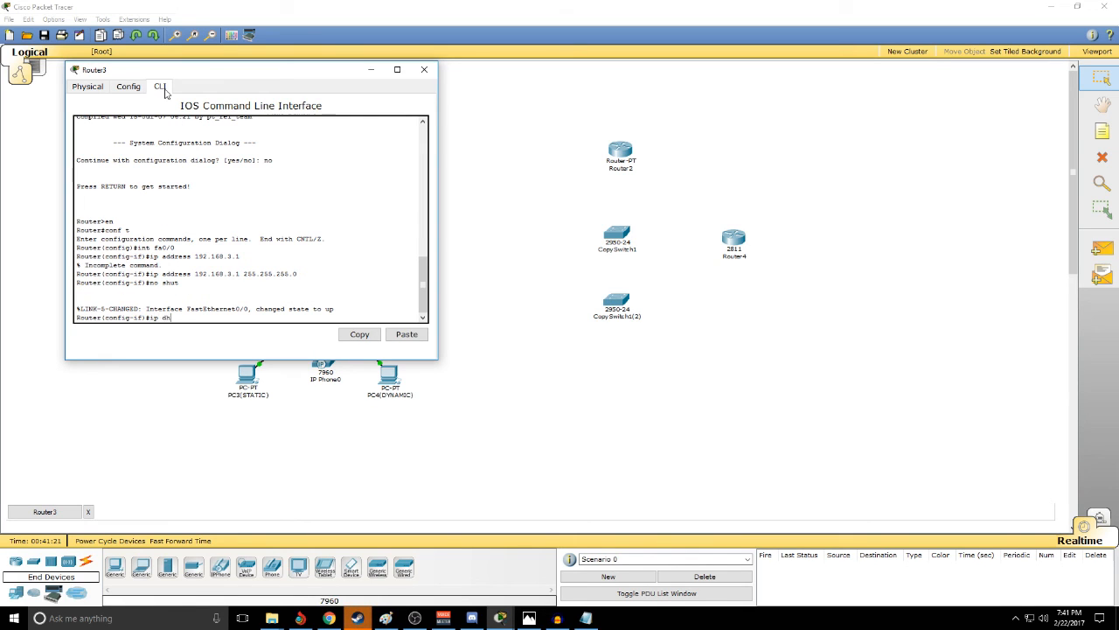
pyautogui.write('cp pool VOICE')
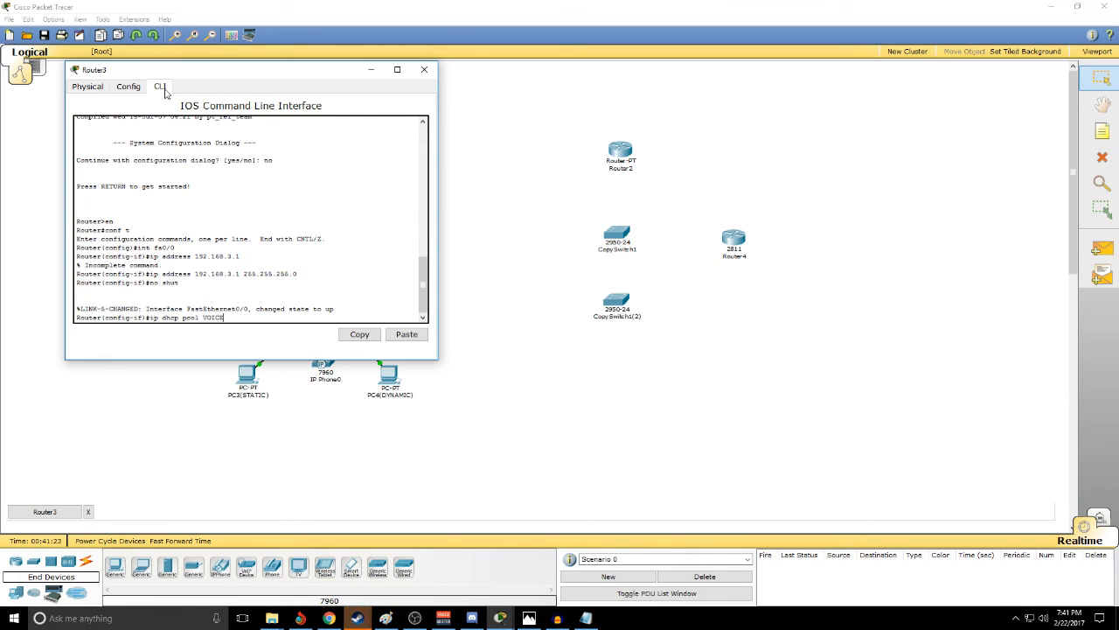
pyautogui.press('Return')
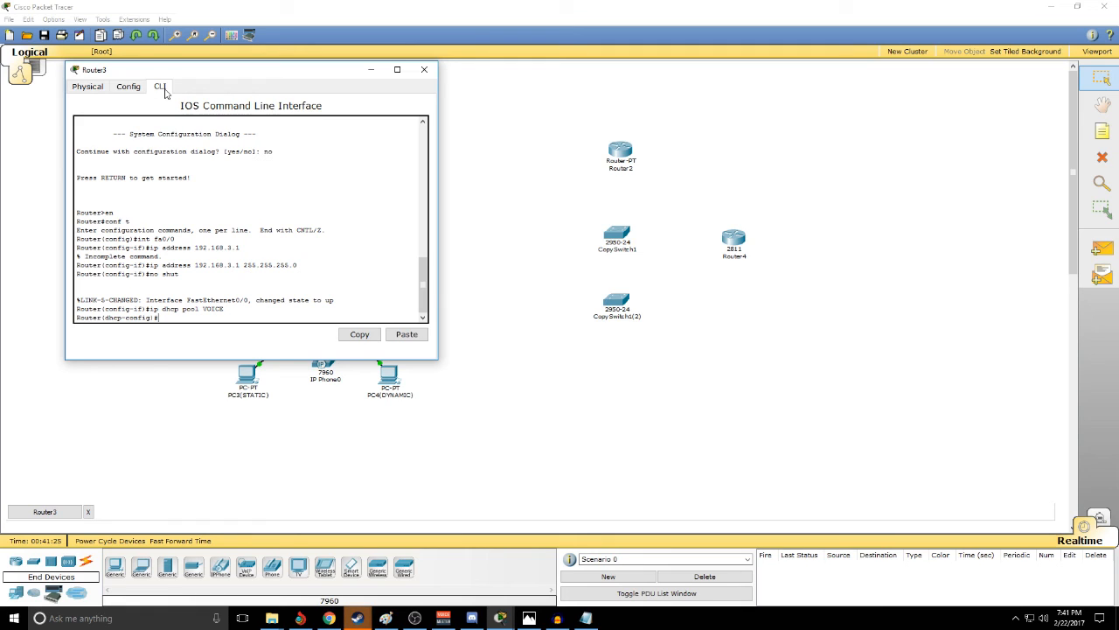
pyautogui.write('network 192.1689')
pyautogui.press('BackSpace')
pyautogui.write('.3.1')
pyautogui.press('BackSpace')
pyautogui.write('0')
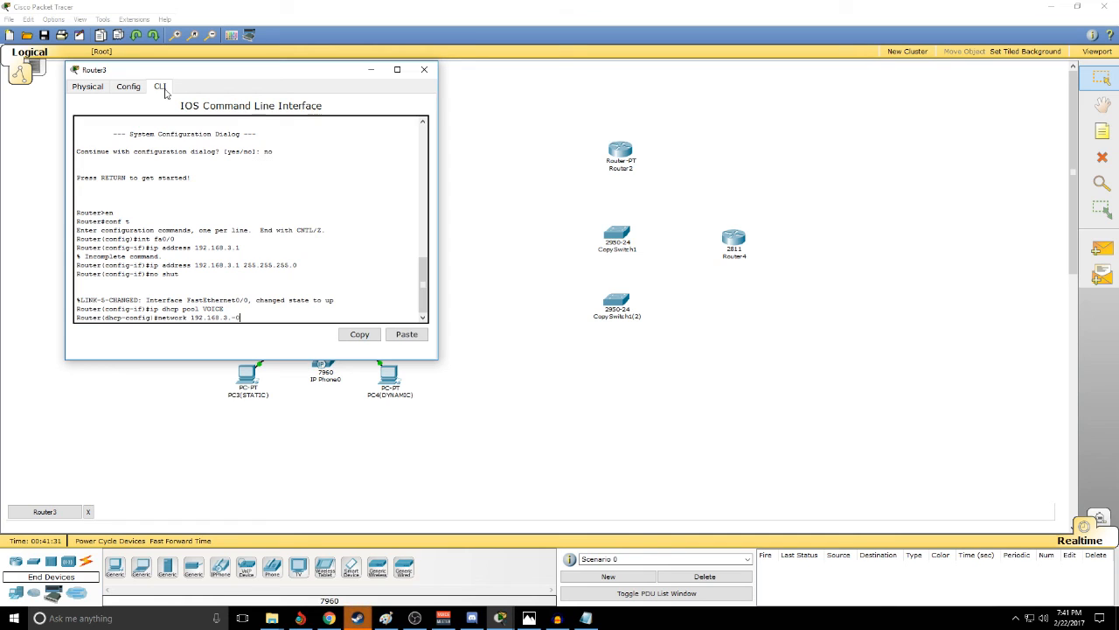
pyautogui.write(' 255/255/')
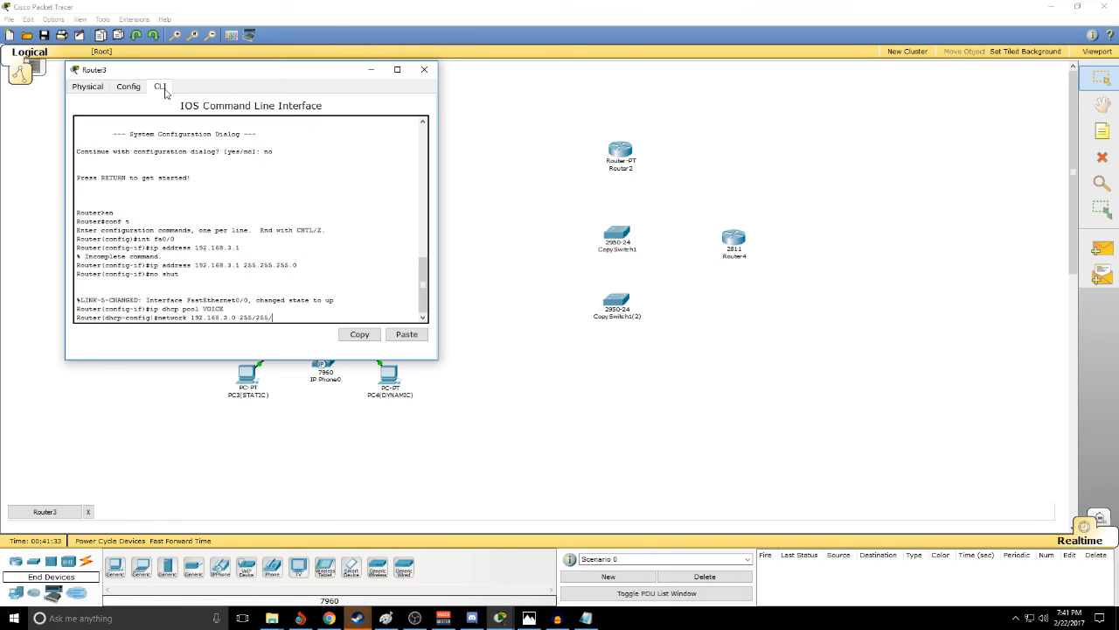
pyautogui.press('BackSpace')
pyautogui.press('BackSpace')
pyautogui.press('BackSpace')
pyautogui.press('BackSpace')
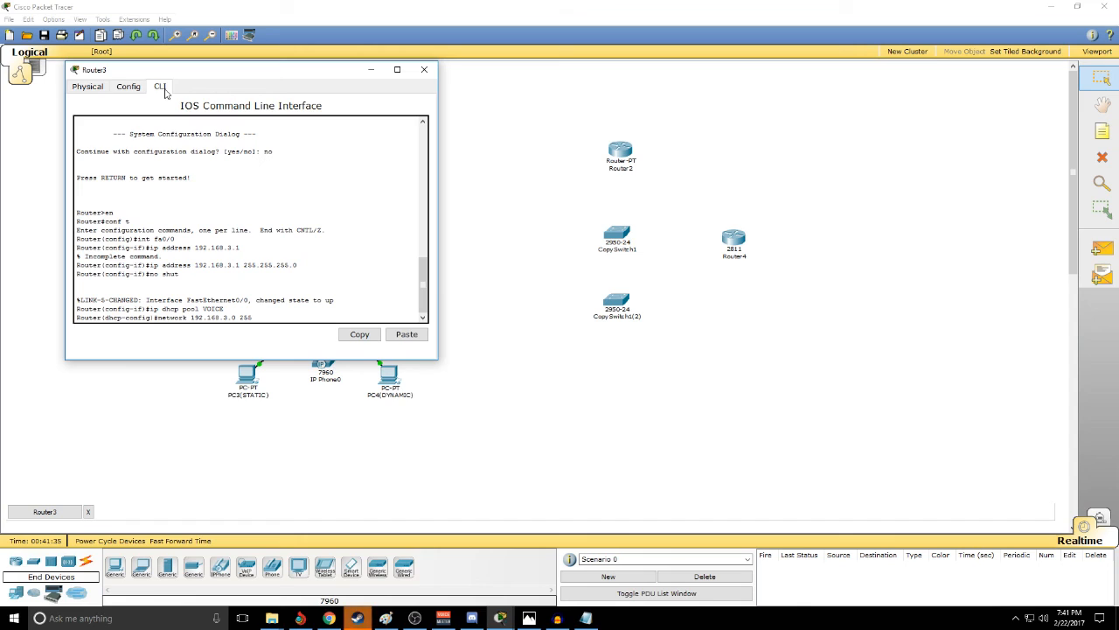
pyautogui.write('.255.255.')
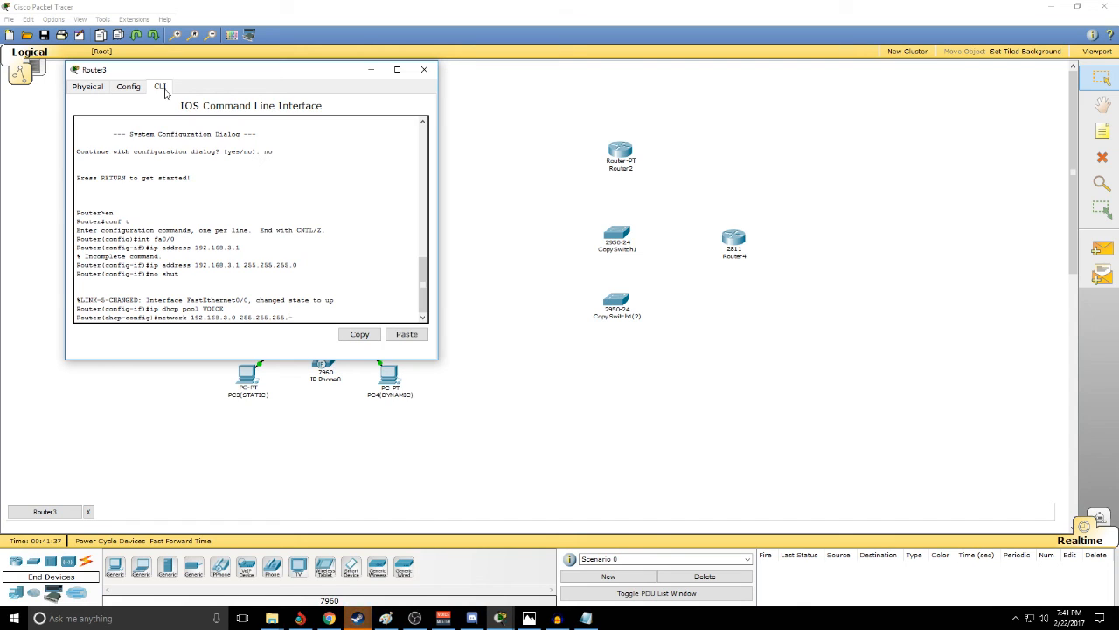
pyautogui.write('0')
pyautogui.press('Return')
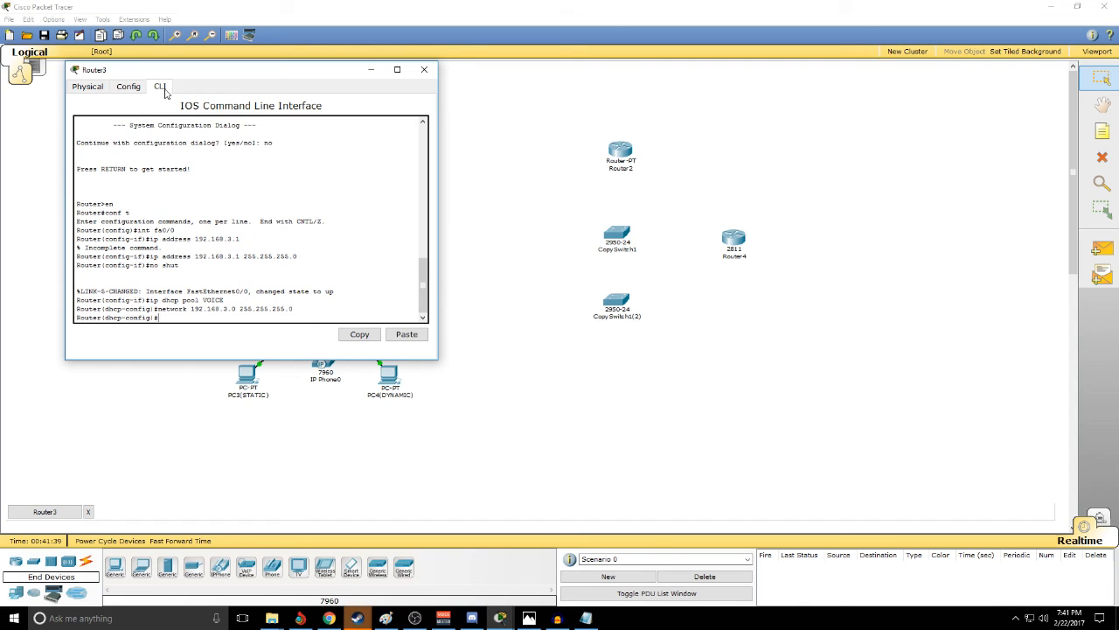
# - Set the VOICE pool's default-router to 192.168.3.1
pyautogui.write('default-router 1092')
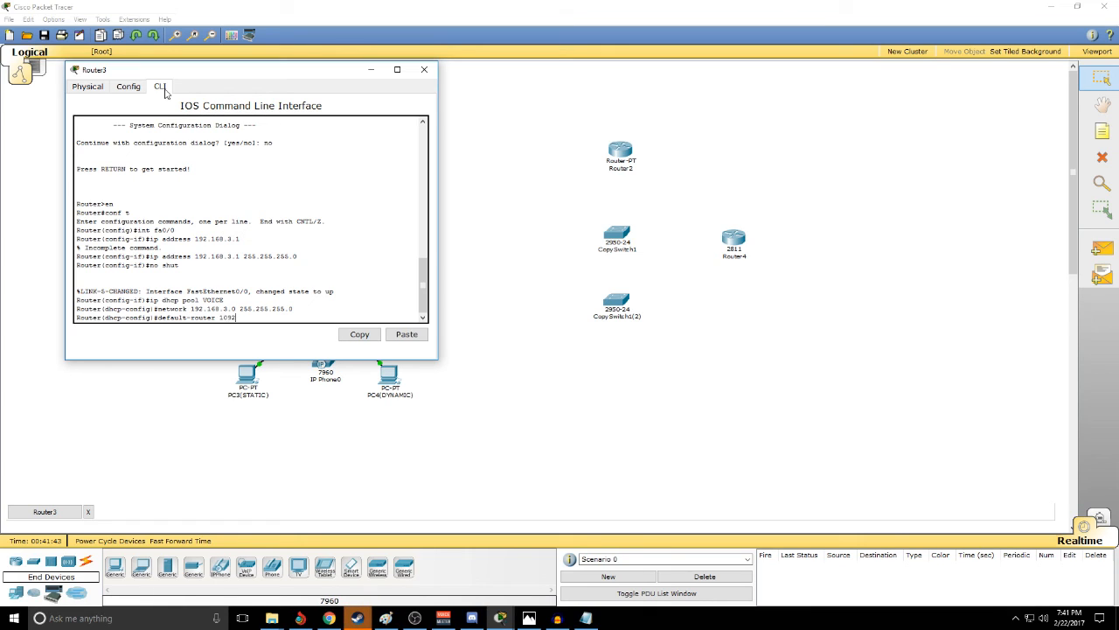
pyautogui.press('BackSpace')
pyautogui.write('92.168.3.')
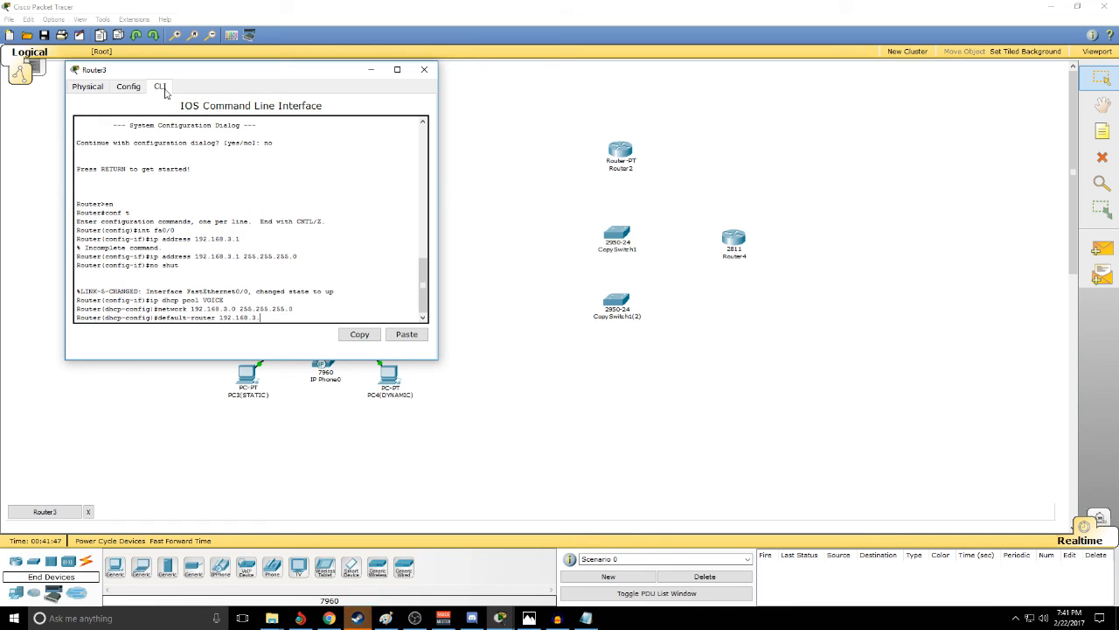
pyautogui.write('1')
pyautogui.press('Return')
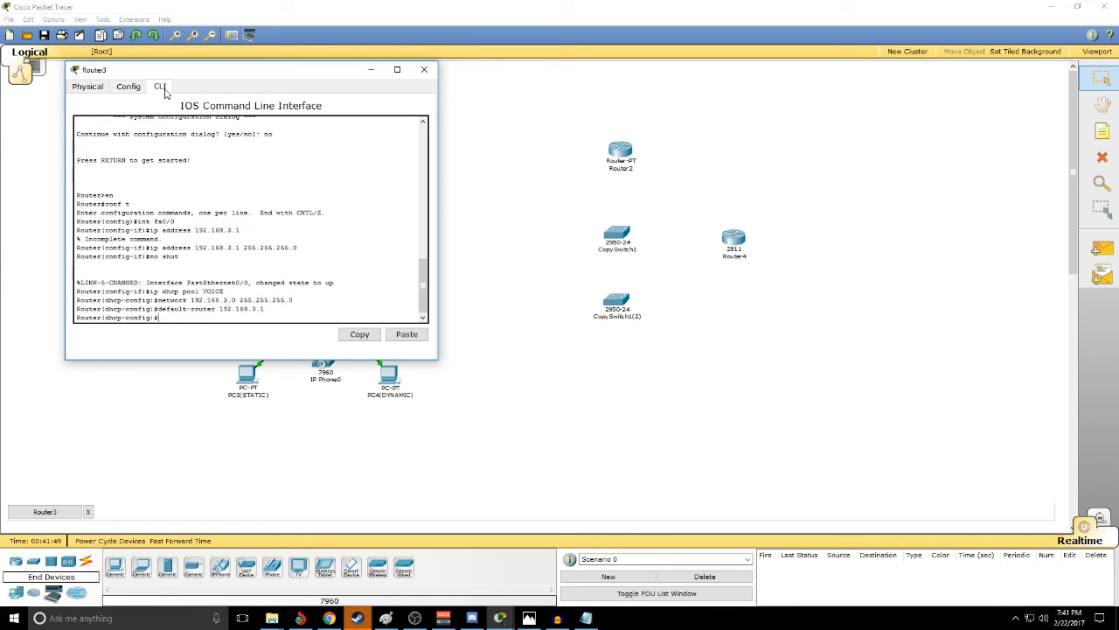
# - Add option 150 ip 192.168.3.1 to the VOICE pool and exit DHCP configuration
pyautogui.write('option 150')
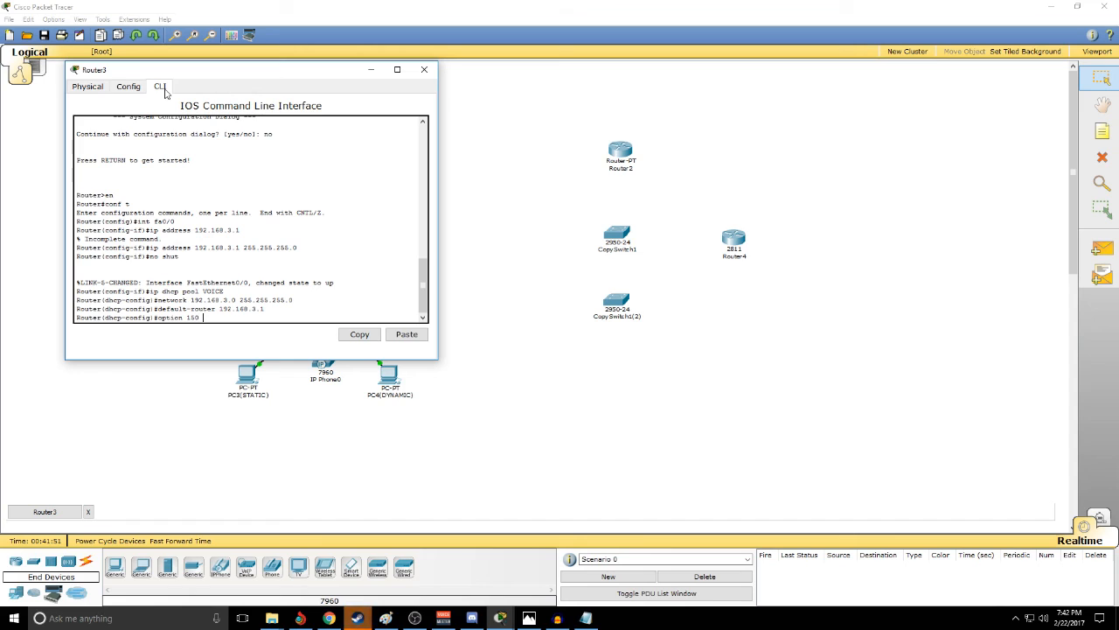
pyautogui.write(' ip 192.168.3.1')
pyautogui.press('Return')
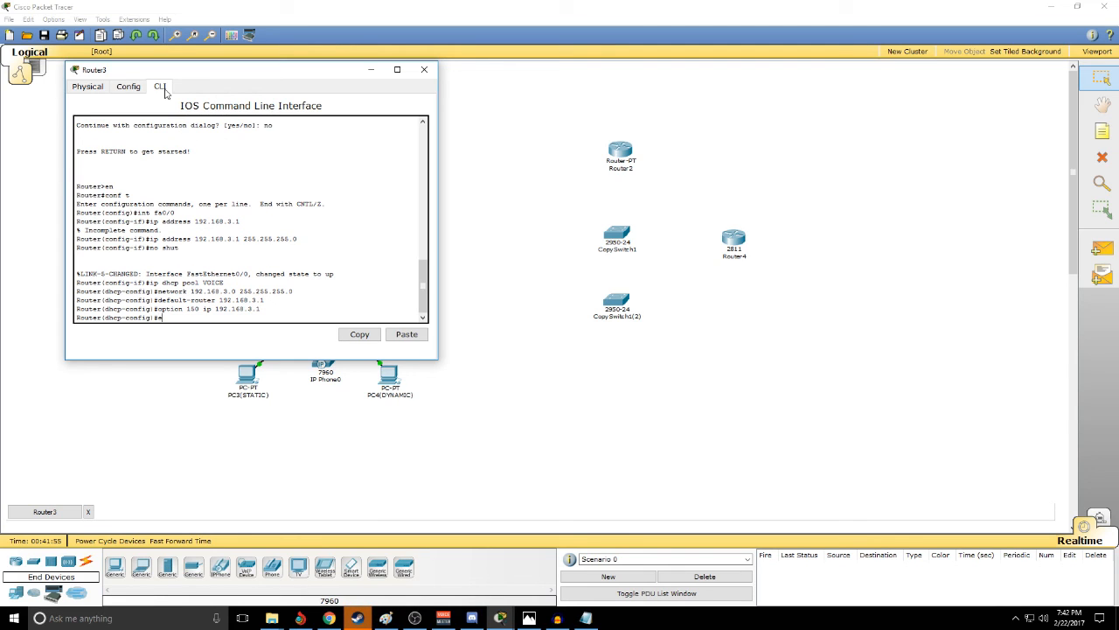
pyautogui.write('exit')
pyautogui.press('Return')
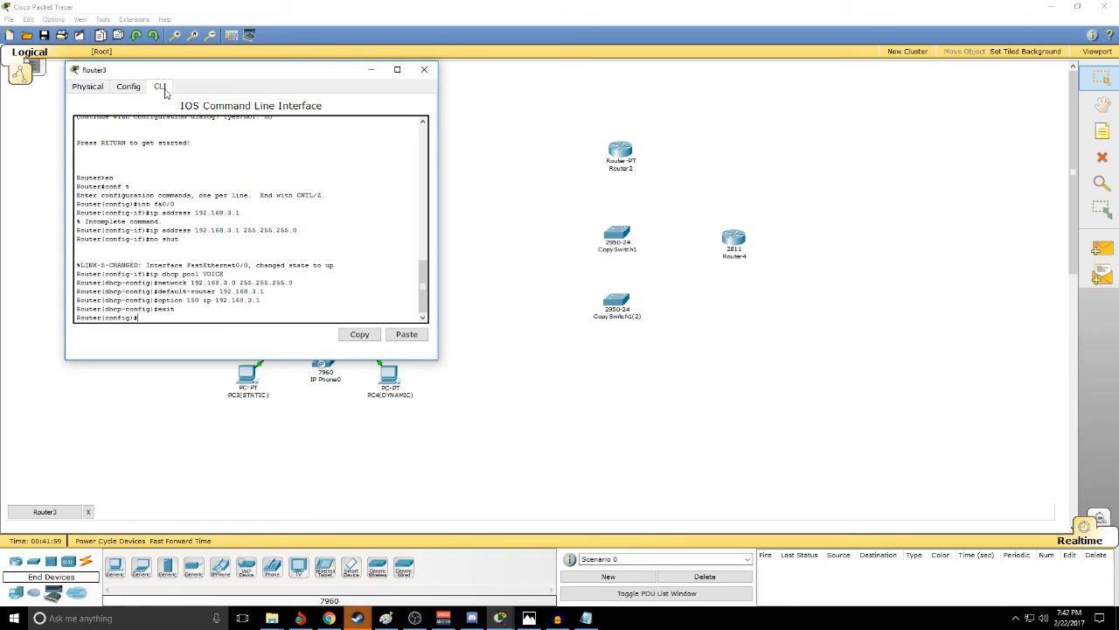
# - Enter telephony-service configuration on Router3 and set max-dn to 4
pyautogui.moveTo(175, 309)
pyautogui.mouseDown()
pyautogui.moveTo(131, 274)
pyautogui.moveTo(122, 213)
pyautogui.moveTo(77, 186)
pyautogui.moveTo(77, 262)
pyautogui.moveTo(185, 309)
pyautogui.mouseUp()
pyautogui.click(156, 320)
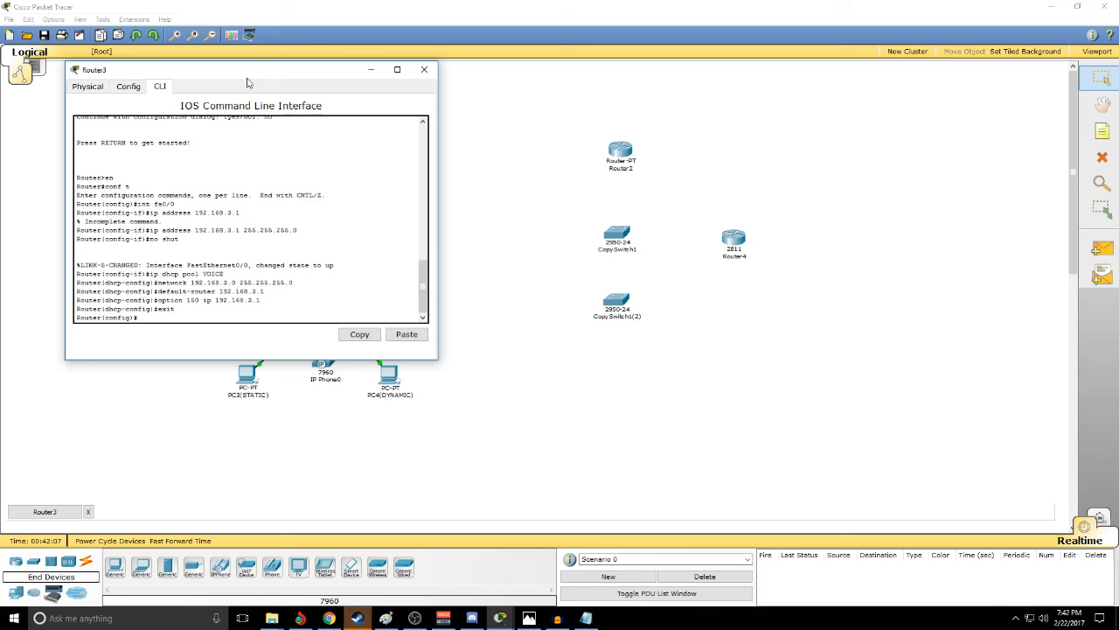
pyautogui.moveTo(253, 75); pyautogui.dragTo(437, 115)
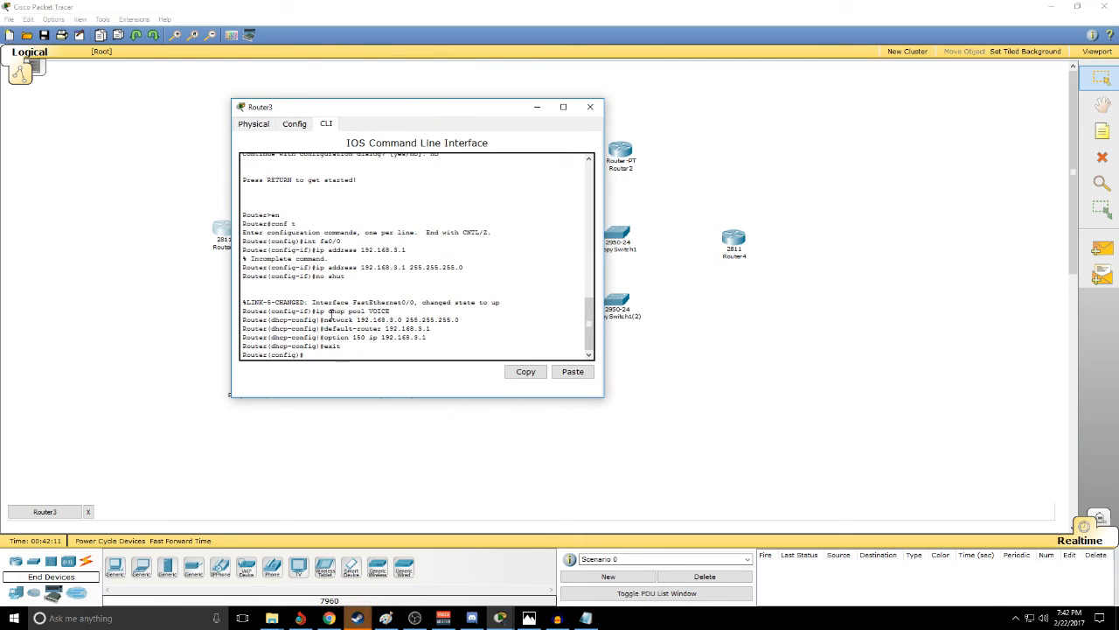
pyautogui.write('telephony-service')
pyautogui.press('Return')
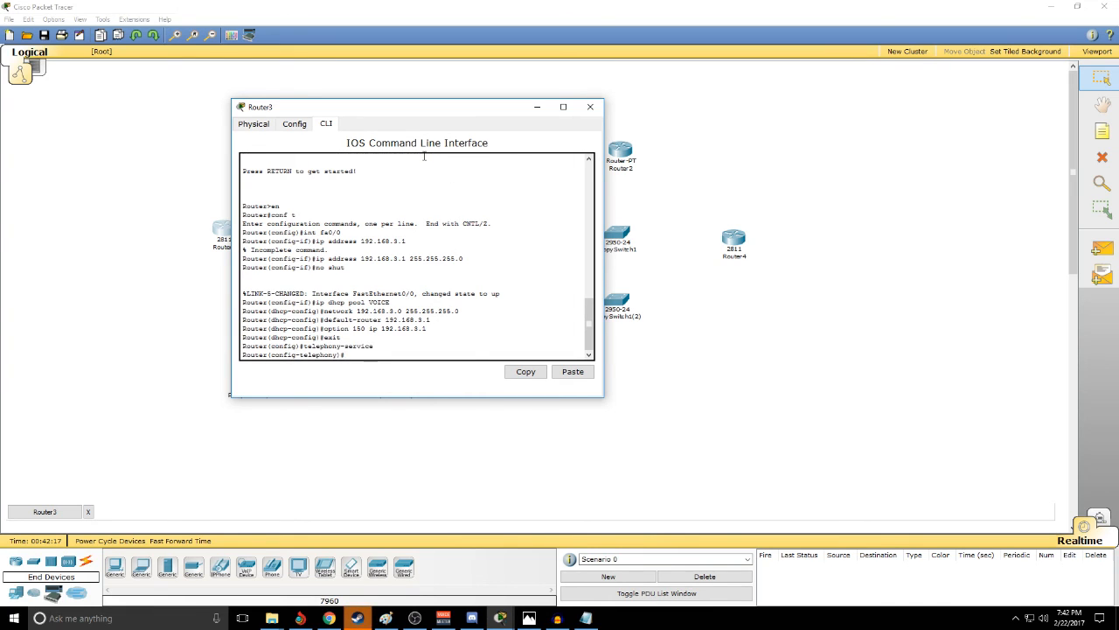
pyautogui.write('max-dn 4')
pyautogui.press('Return')
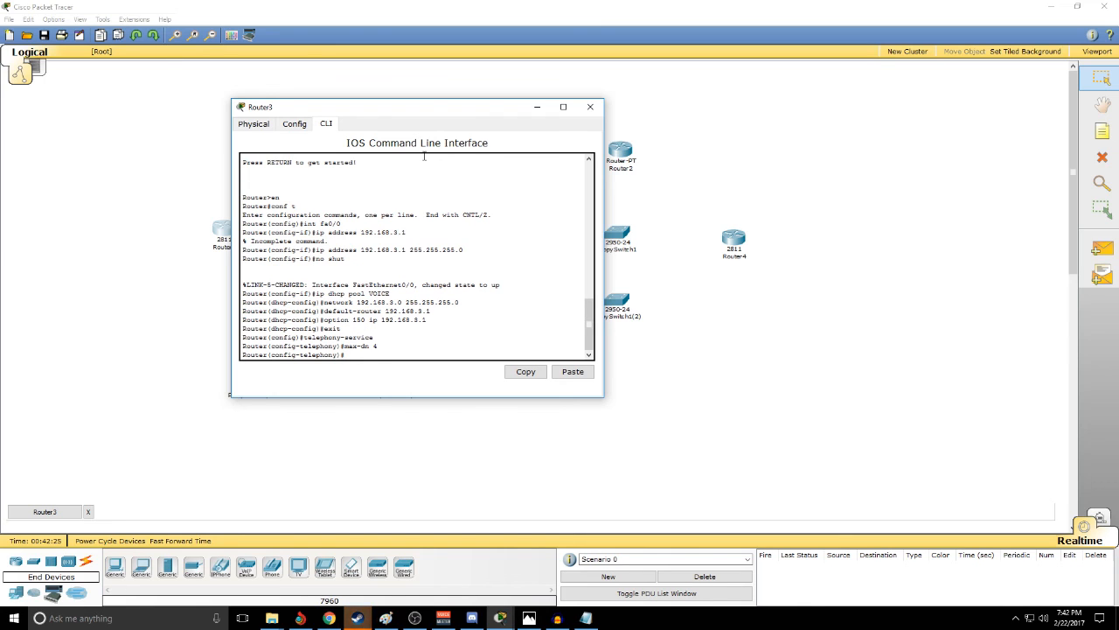
# - Set Router3's telephony max-ephones to 4 and its ip source-address to 192.168.3.1 port 2000
pyautogui.write('max-ephones 4')
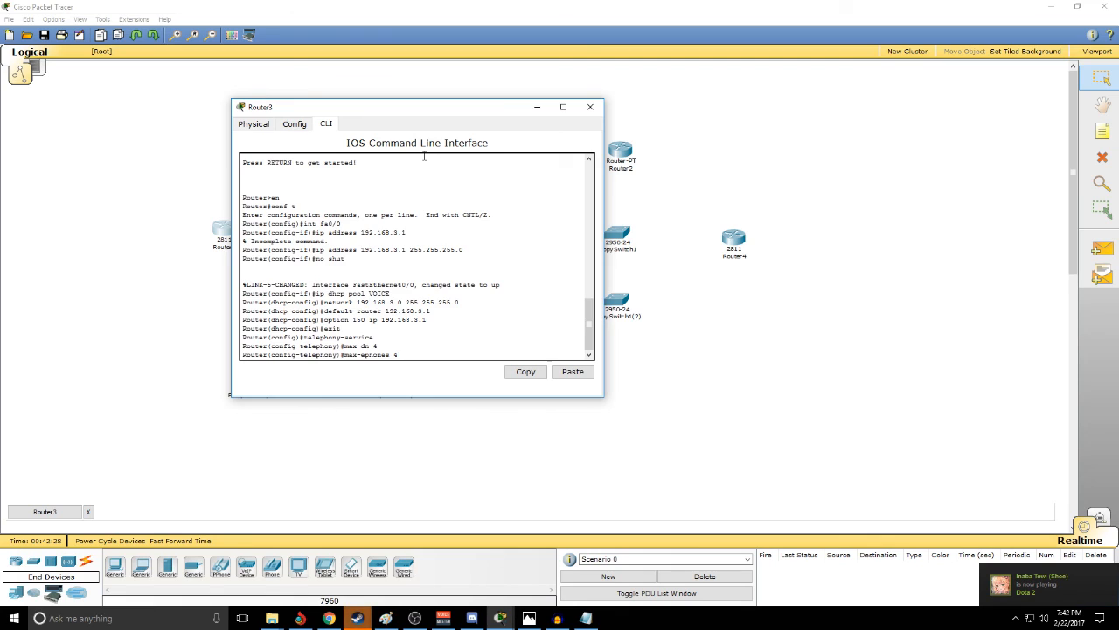
pyautogui.press('Return')
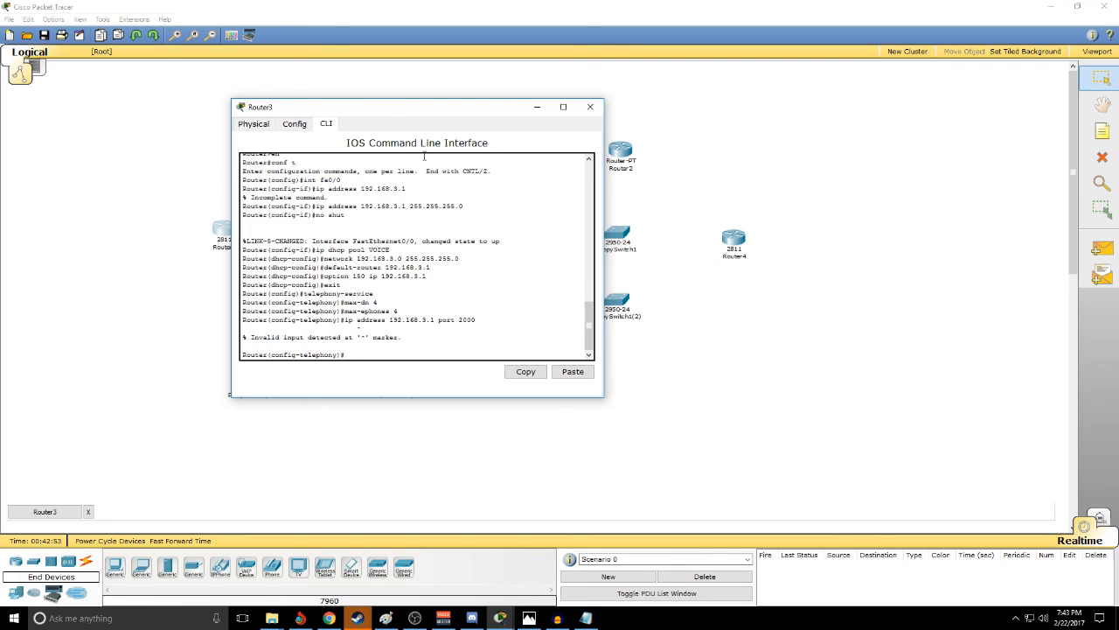
pyautogui.press('Up')
pyautogui.write('source-')
pyautogui.press('Return')
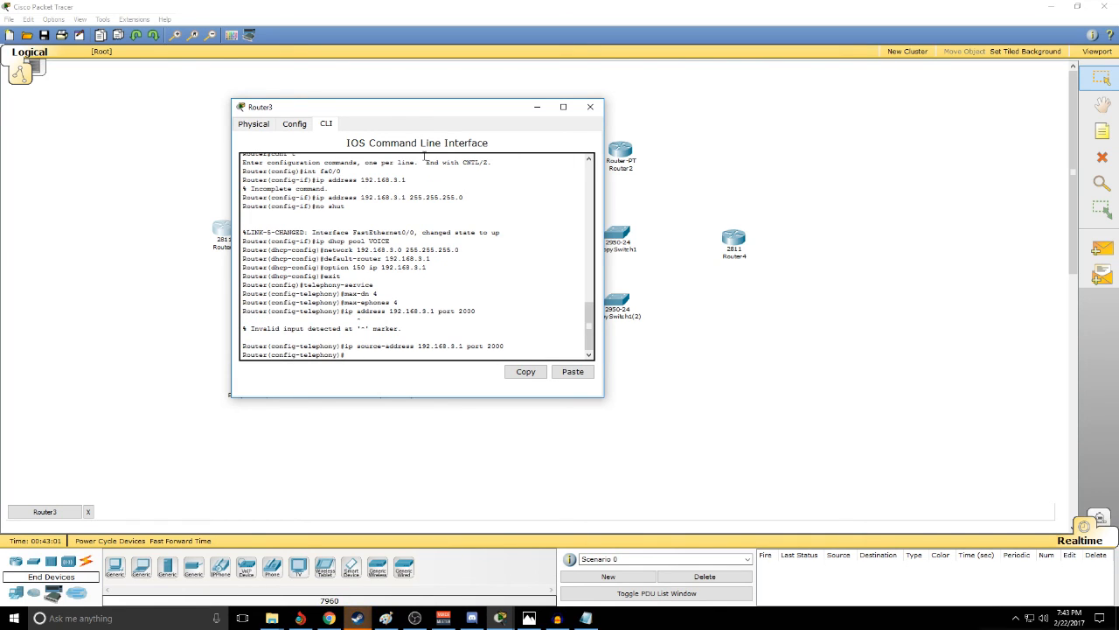
# - Enable telephony auto assign 1 to 4 and exit telephony-service configuration
pyautogui.write('auto')
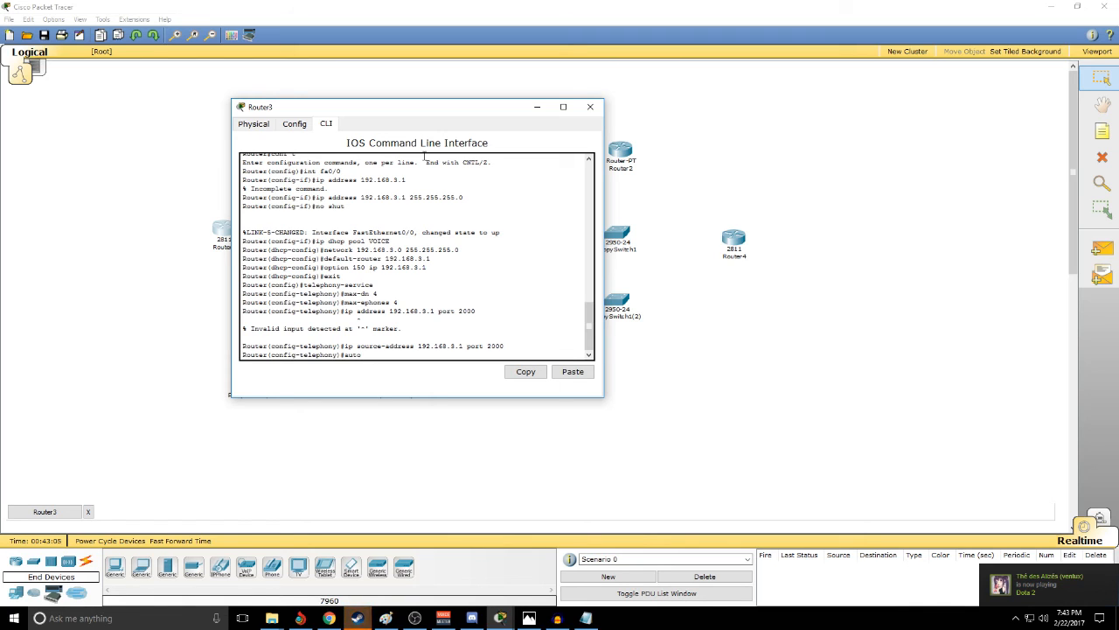
pyautogui.write(' assign 1 to 4')
pyautogui.press('Return')
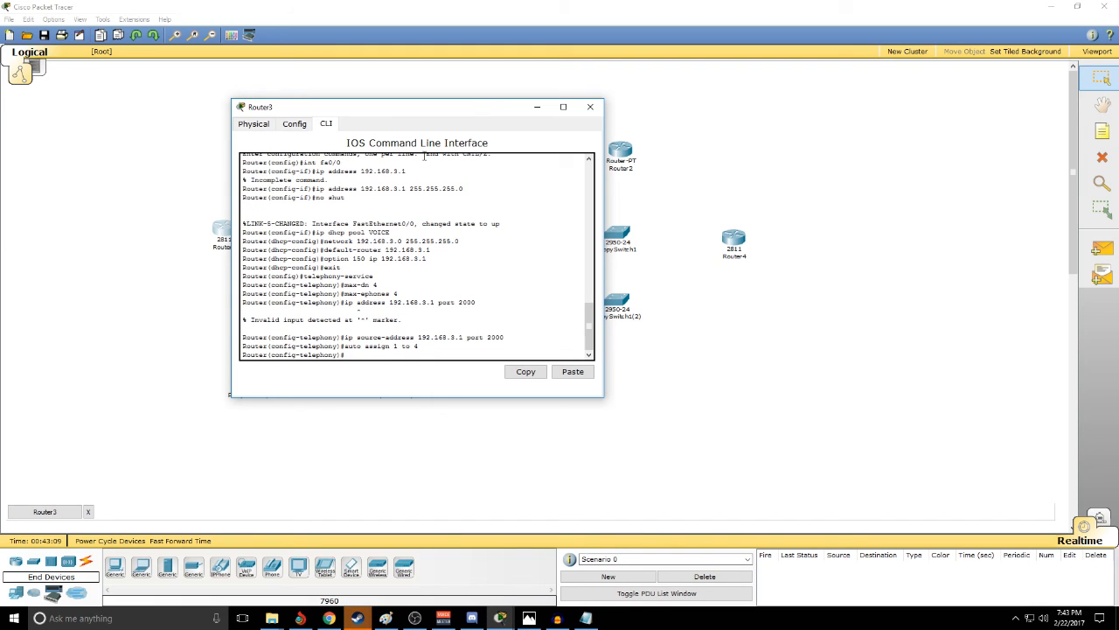
pyautogui.write('exit')
pyautogui.press('Return')
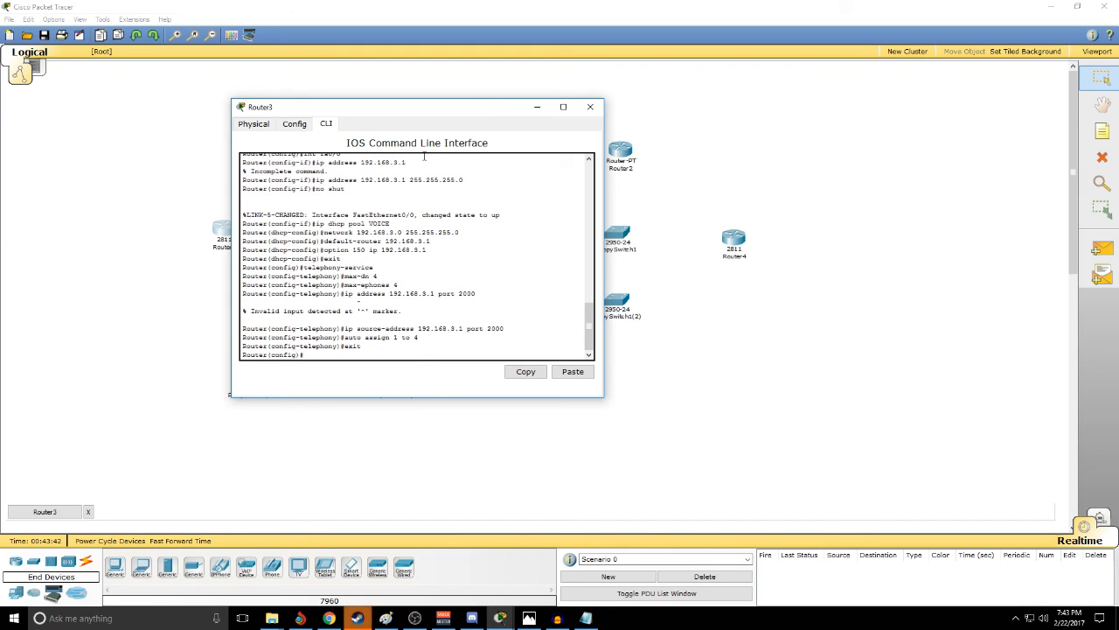
# - Create ephone-dn 1 on Router3 with number 2101 and exit its configuration
pyautogui.write('ephone-dn')
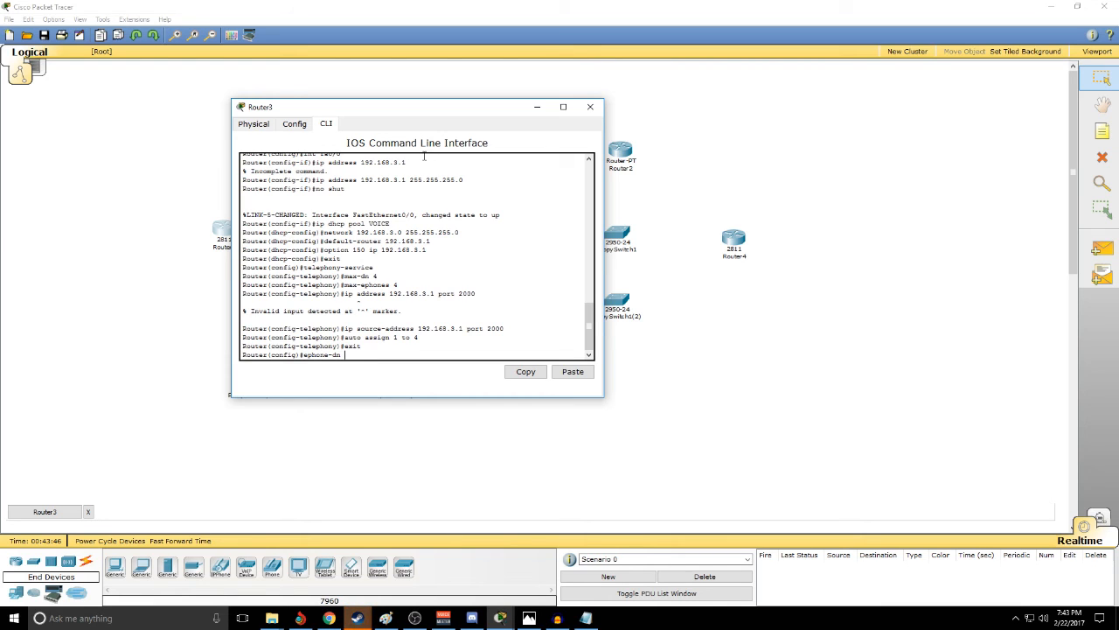
pyautogui.write(' 1')
pyautogui.press('Return')
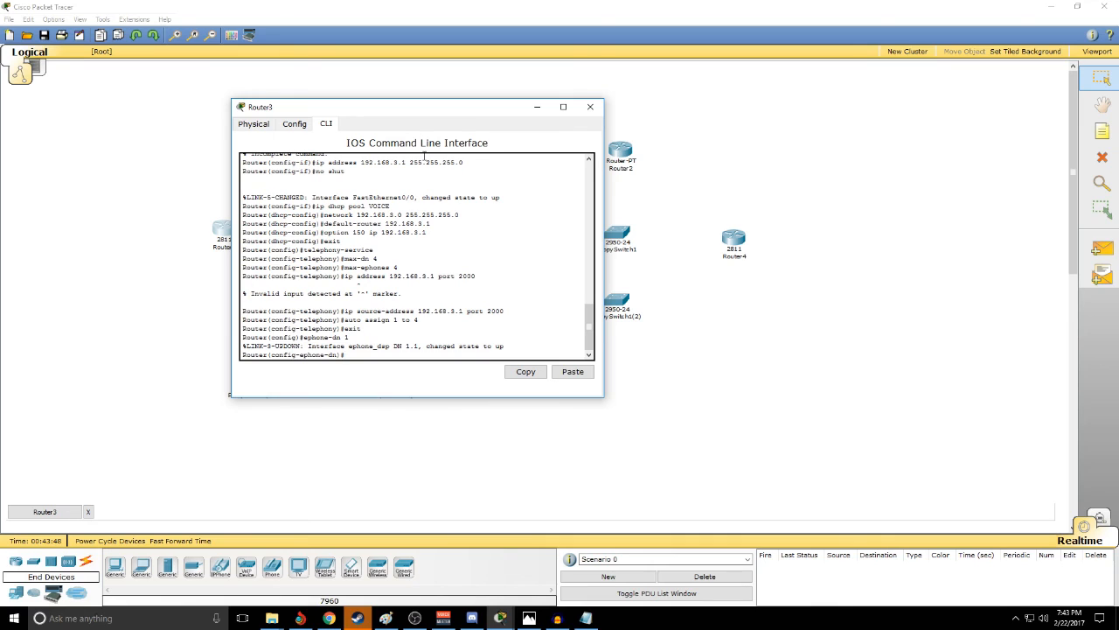
pyautogui.write('number 2101')
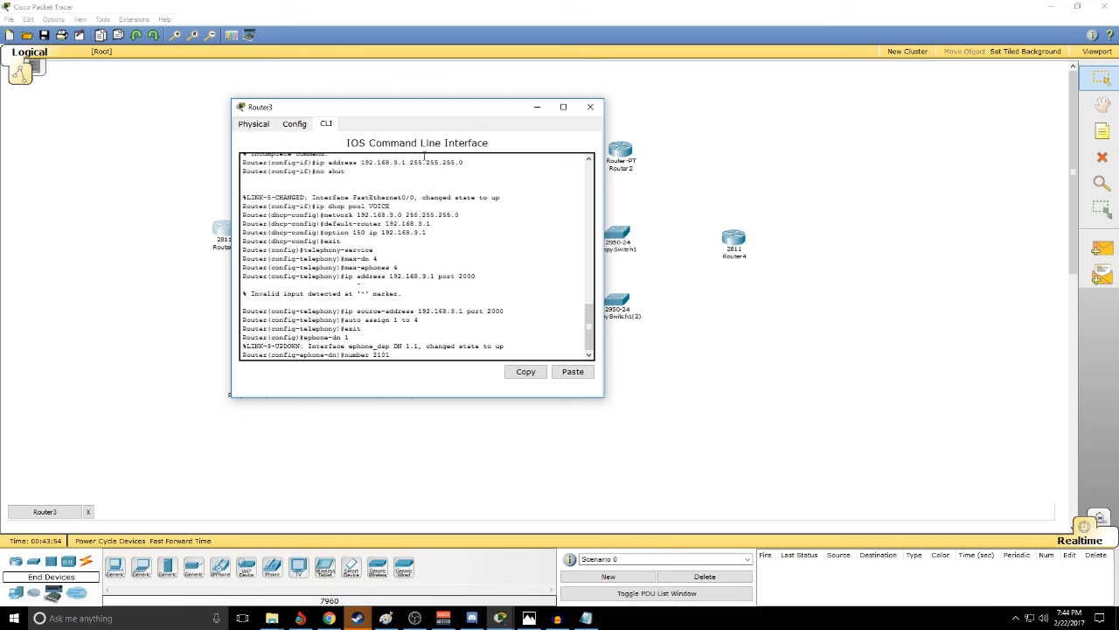
pyautogui.press('Return')
pyautogui.write('ter(config-ephone-dn)#exi')
pyautogui.press('Return')
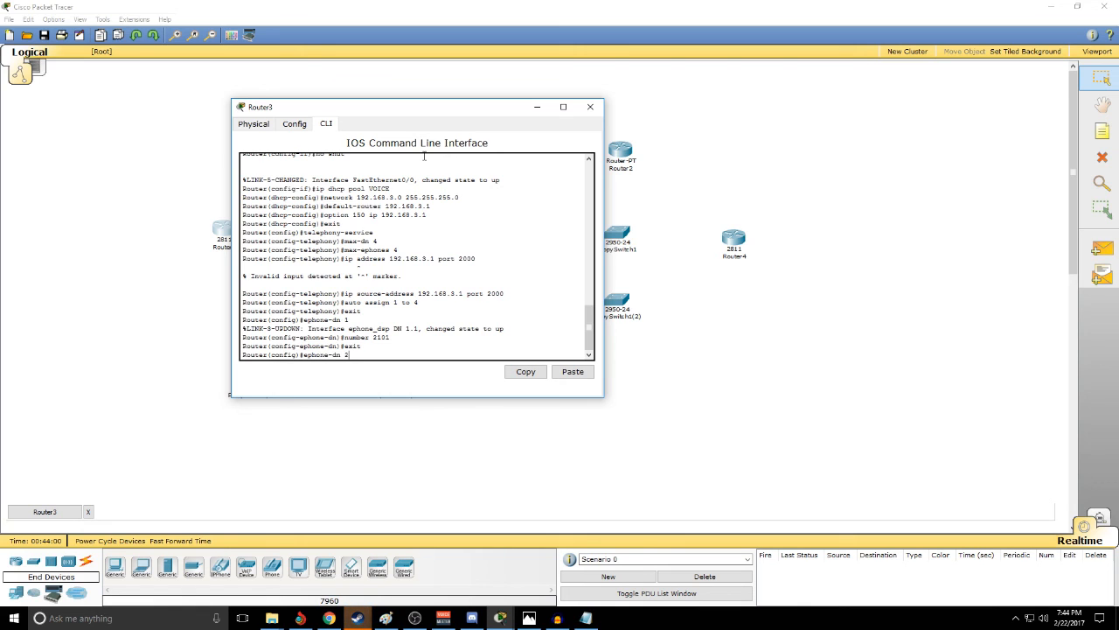
# - Create ephone-dn 2 on Router3 with number 2102 and exit its configuration
pyautogui.press('Return')
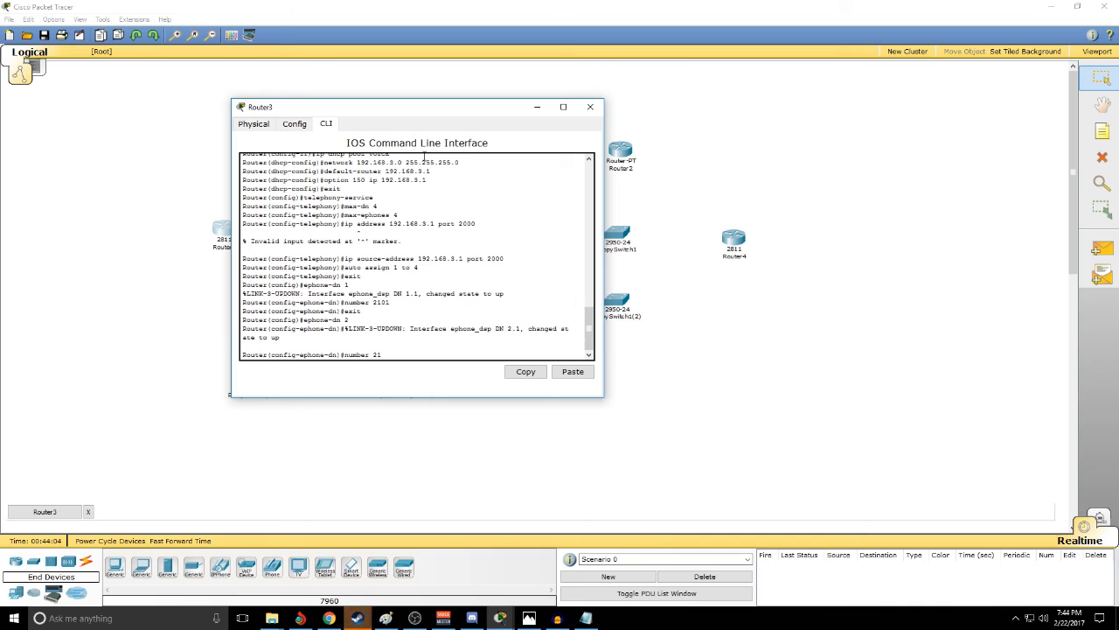
pyautogui.press('Return')
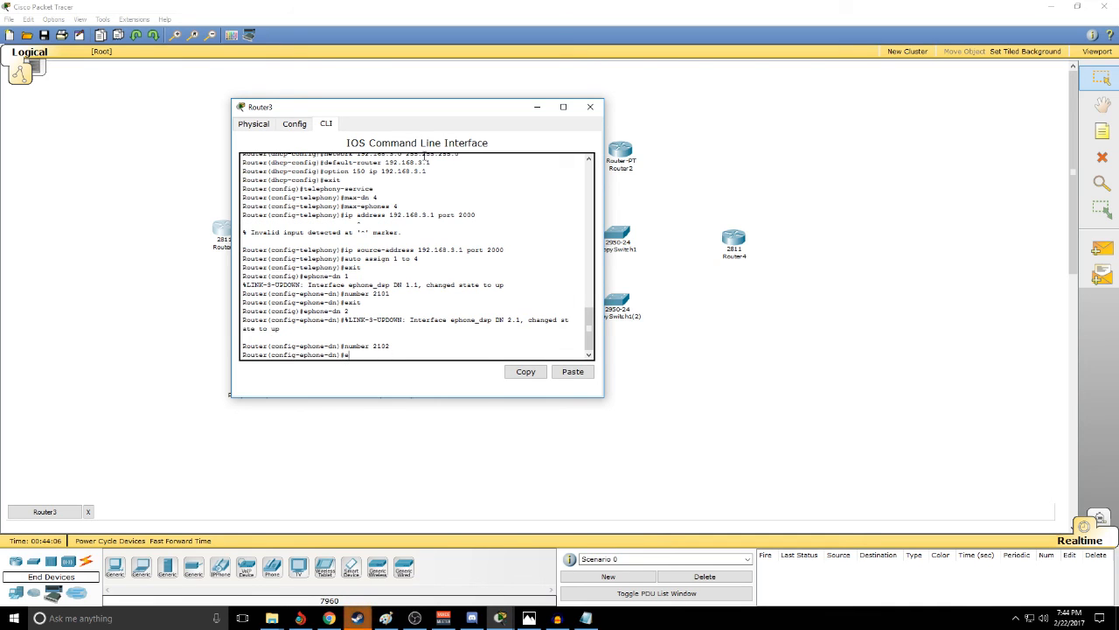
pyautogui.write('exit')
pyautogui.press('Return')
# - Create ephone-dn 3 on Router3 with number 2103 and exit its configuration
pyautogui.write('ephone')
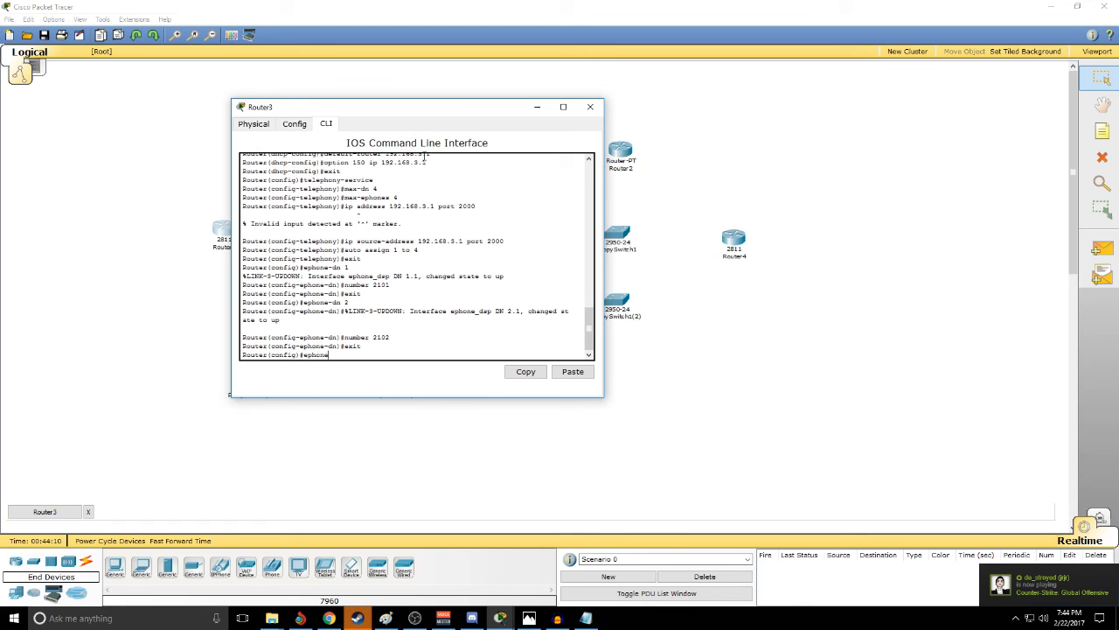
pyautogui.write('-dn 3')
pyautogui.press('Return')
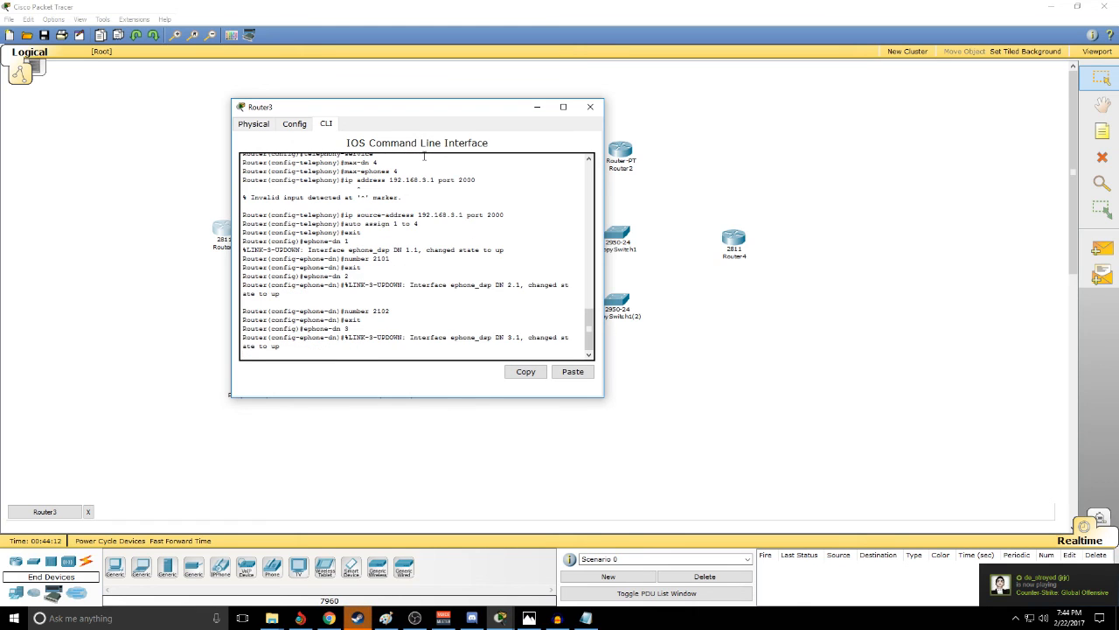
pyautogui.write('mnu')
pyautogui.press('BackSpace')
pyautogui.press('BackSpace')
pyautogui.press('BackSpace')
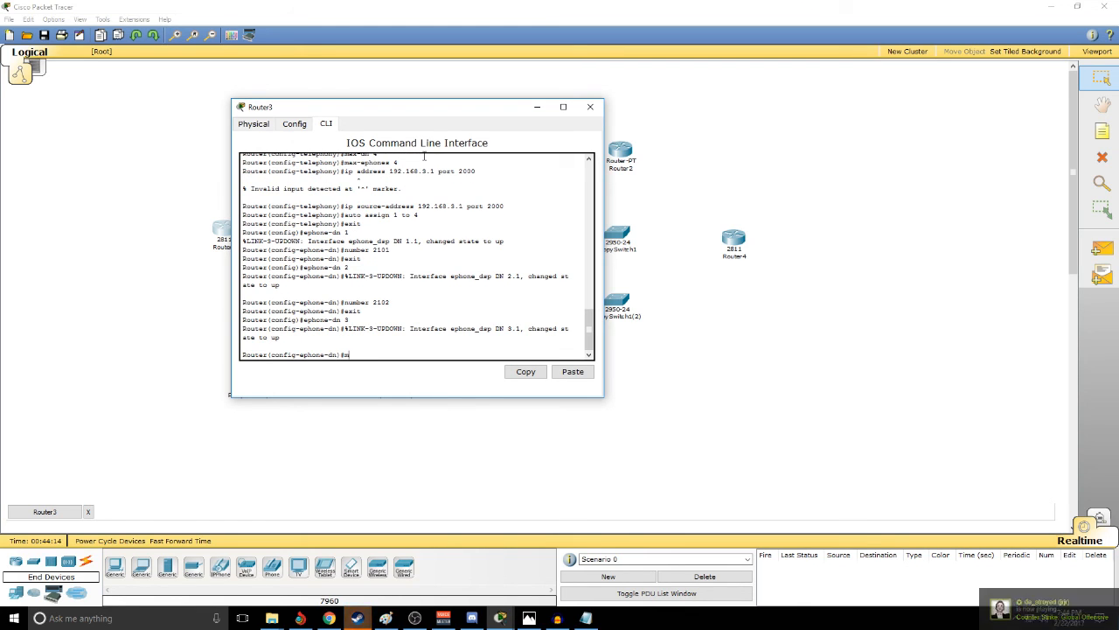
pyautogui.write('nu')
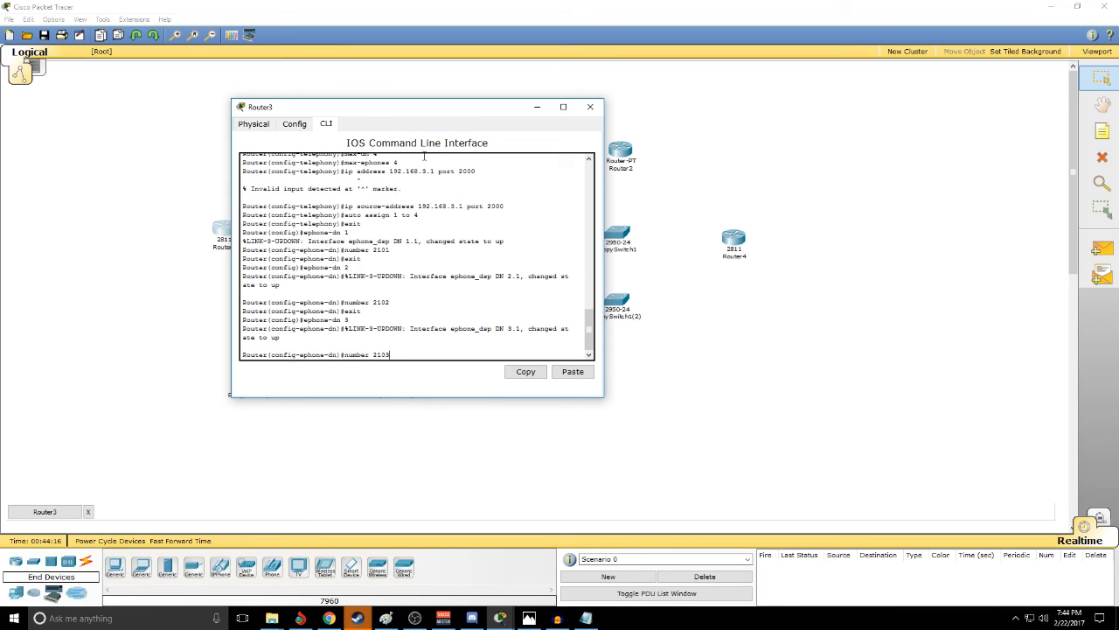
pyautogui.write('mber 2103')
pyautogui.press('Return')
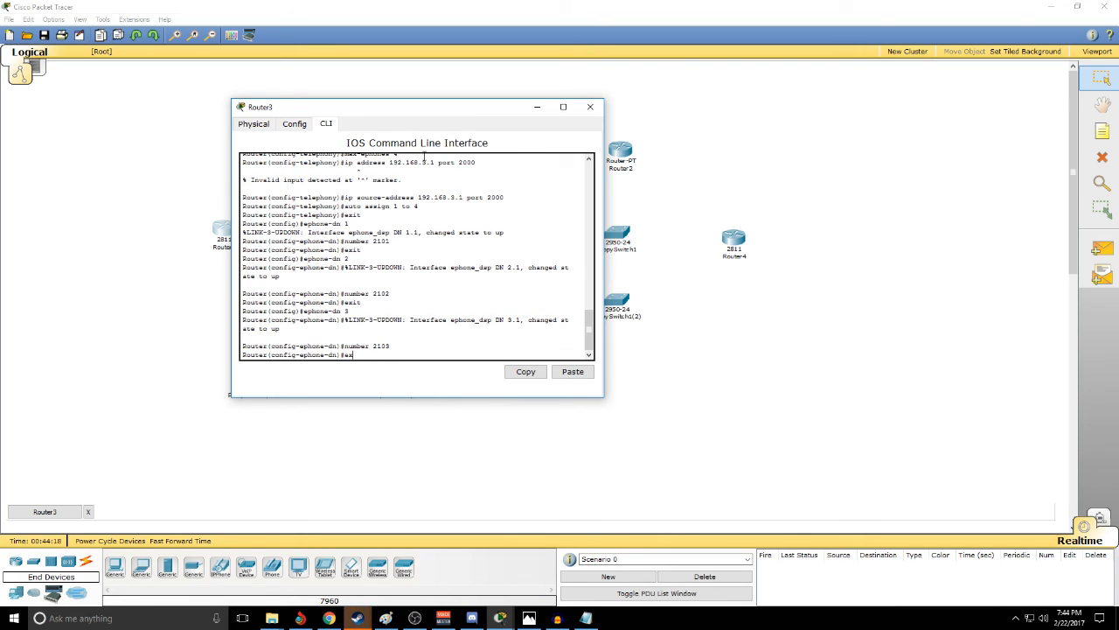
pyautogui.write('exit')
pyautogui.press('Return')
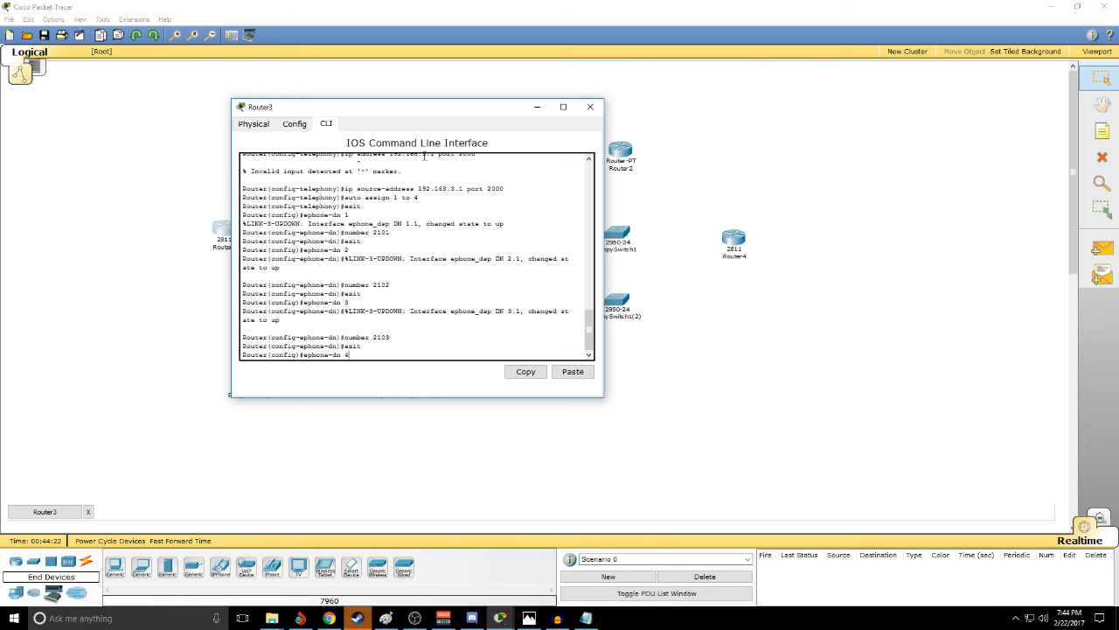
# - Create ephone-dn 4 with number 2104, exit its configuration, and close the Router3 window
pyautogui.write('ephone-dn 4')
pyautogui.press('Return')
pyautogui.write('number 2104')
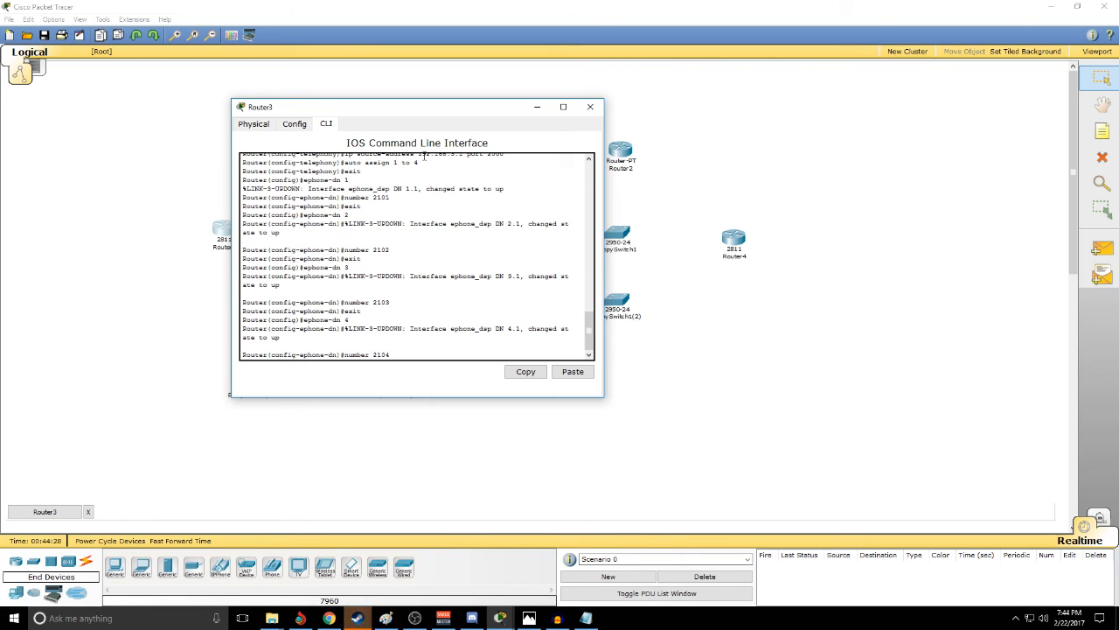
pyautogui.press('Return')
pyautogui.write('er(config-ephone-dn)#exit')
pyautogui.press('Return')
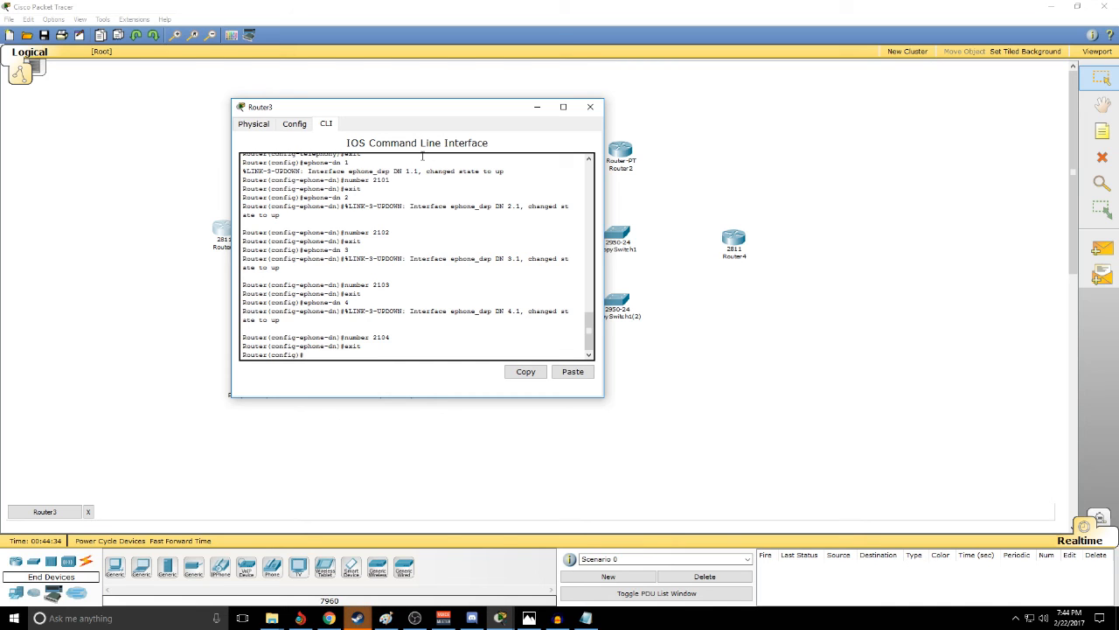
pyautogui.click(590, 106)
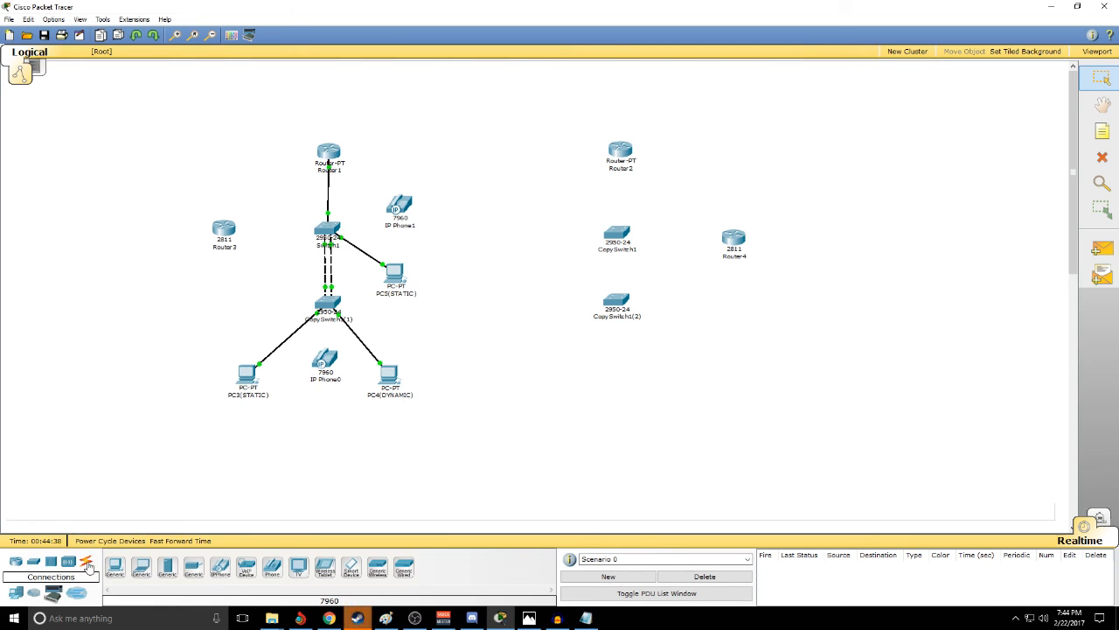
# - Connect IP Phone0 to CopySwitch1(1) with a copper straight-through cable
pyautogui.click(87, 564)
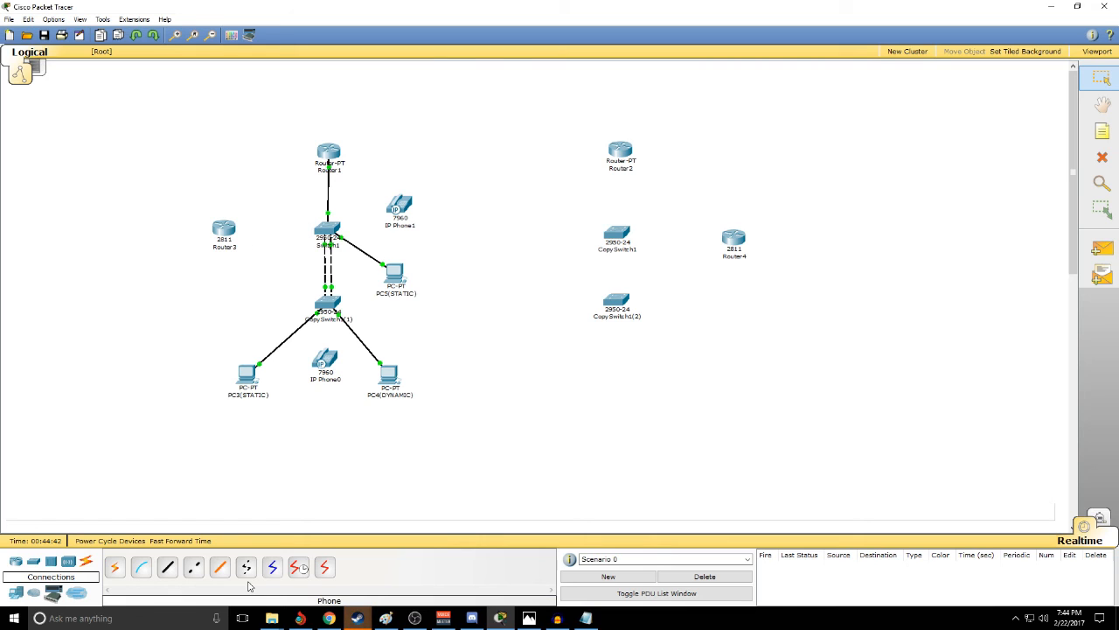
pyautogui.click(168, 567)
pyautogui.click(325, 363)
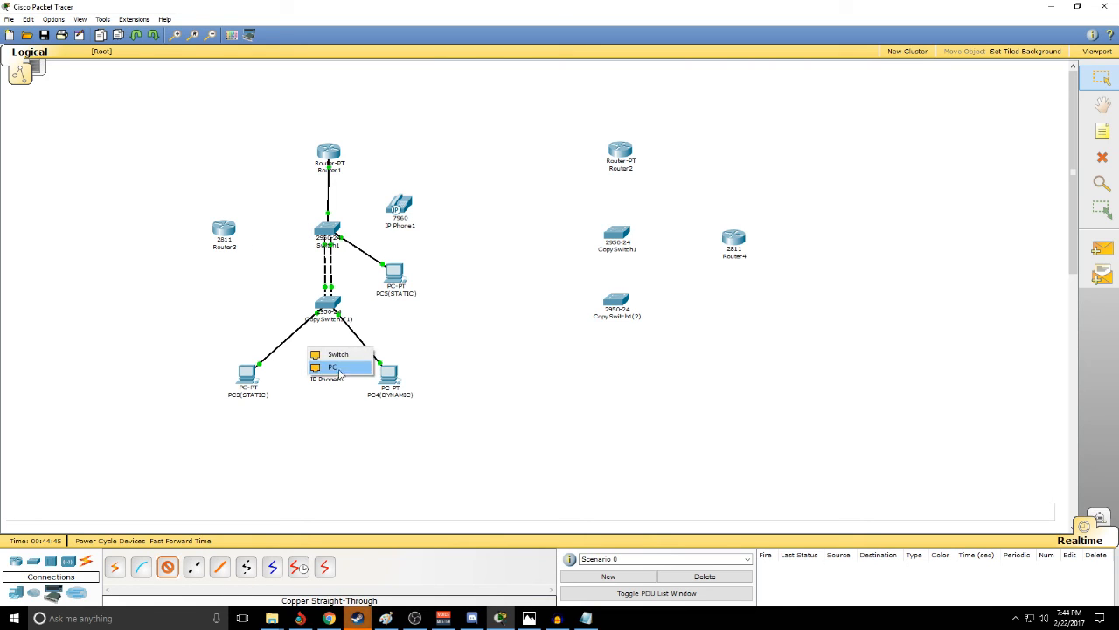
pyautogui.click(328, 306)
pyautogui.click(325, 314)
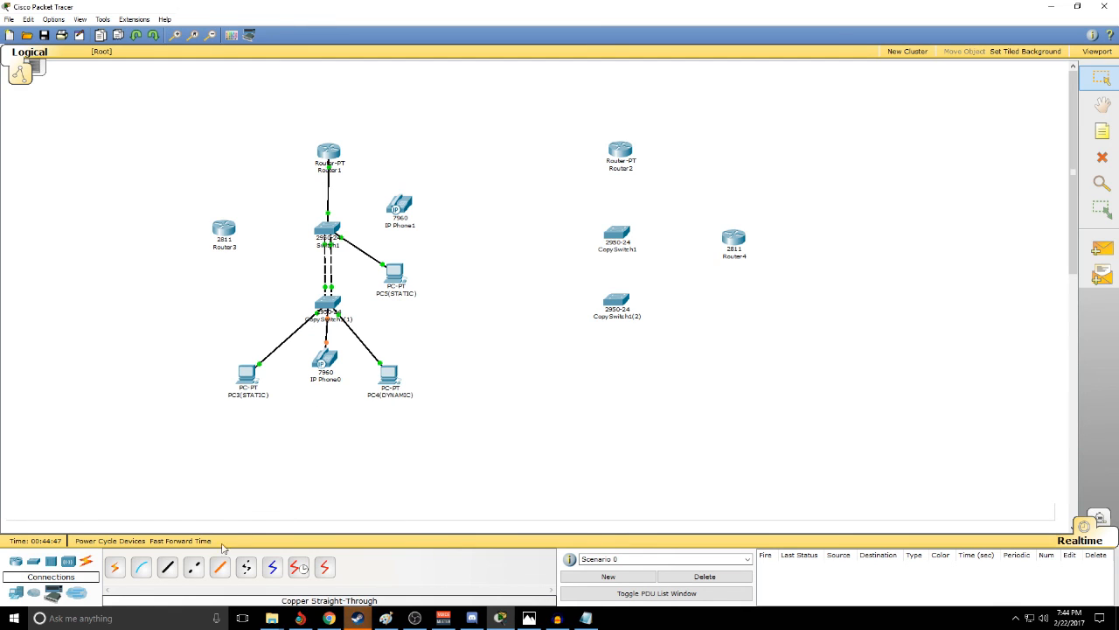
# - Connect IP Phone1 to Switch1 with a copper straight-through cable
pyautogui.click(170, 570)
pyautogui.click(402, 206)
pyautogui.click(397, 200)
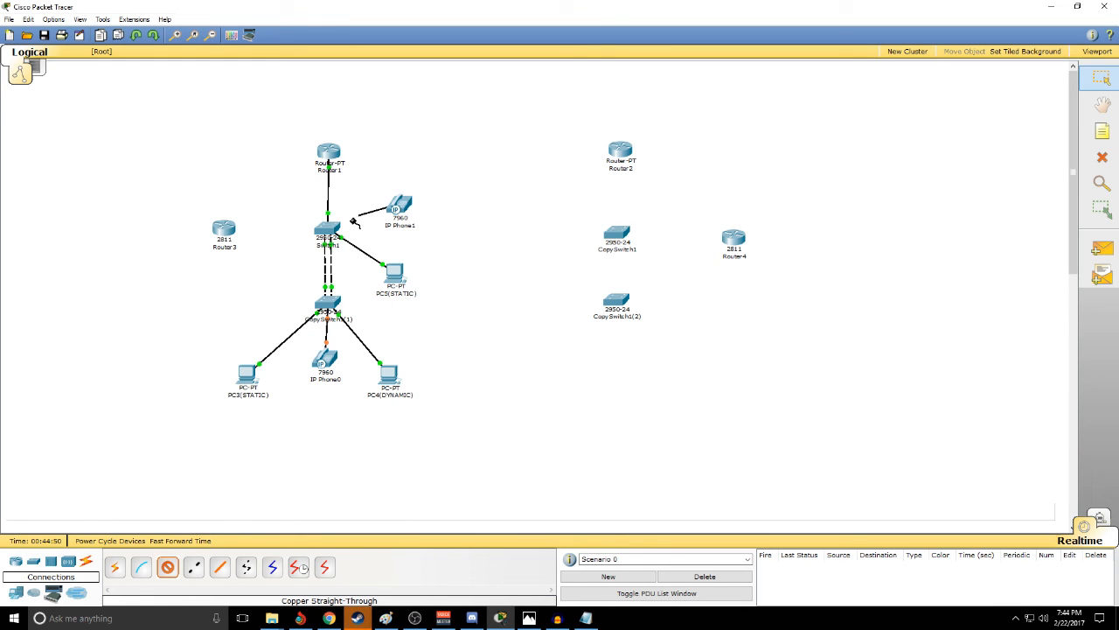
pyautogui.click(327, 229)
pyautogui.click(347, 240)
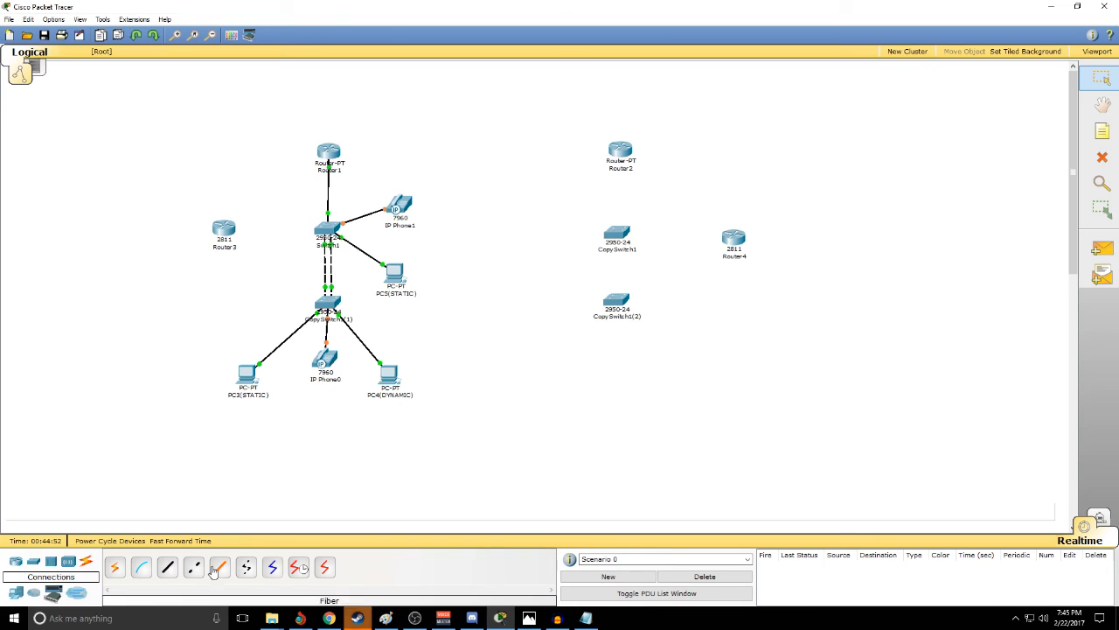
# - Connect Router3 to FastEthernet0/2 on Switch1 with a copper straight-through cable
pyautogui.click(167, 569)
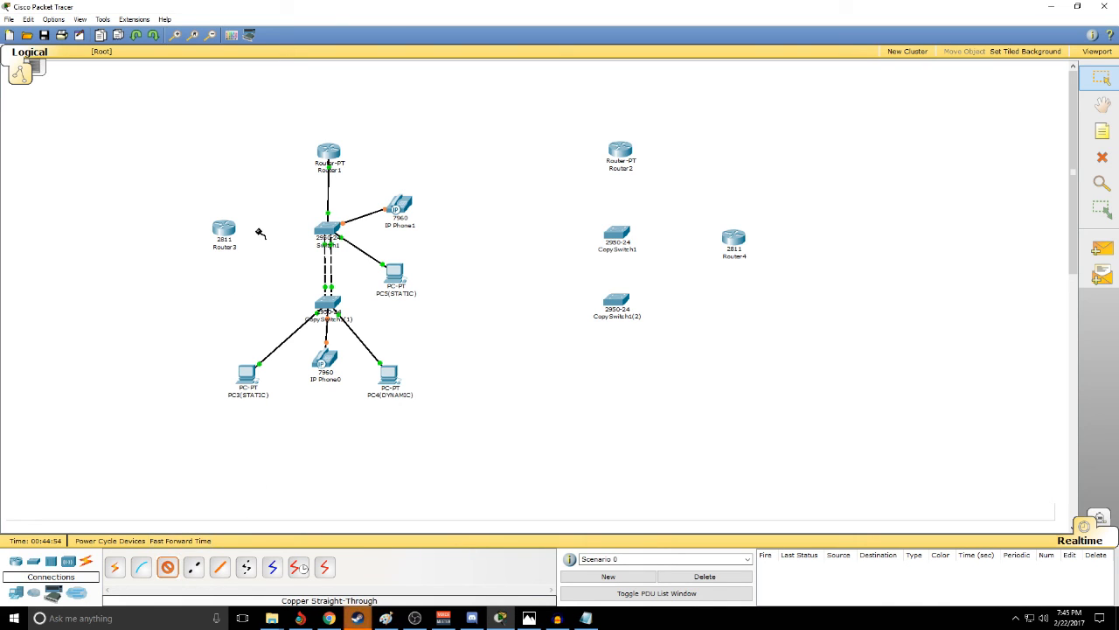
pyautogui.click(225, 231)
pyautogui.click(246, 243)
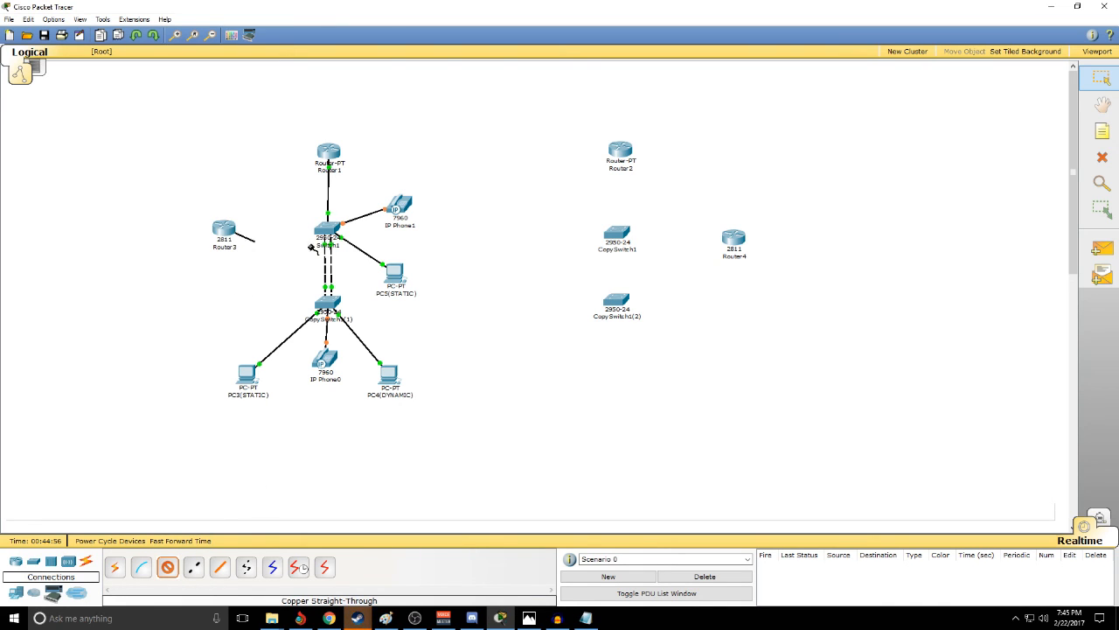
pyautogui.click(327, 231)
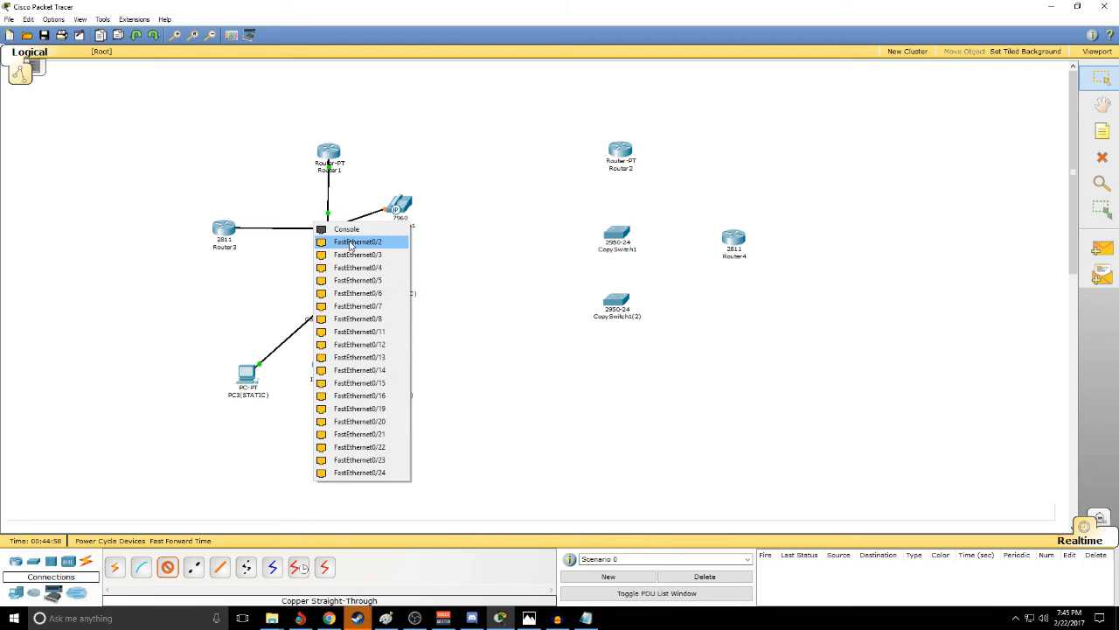
pyautogui.click(352, 242)
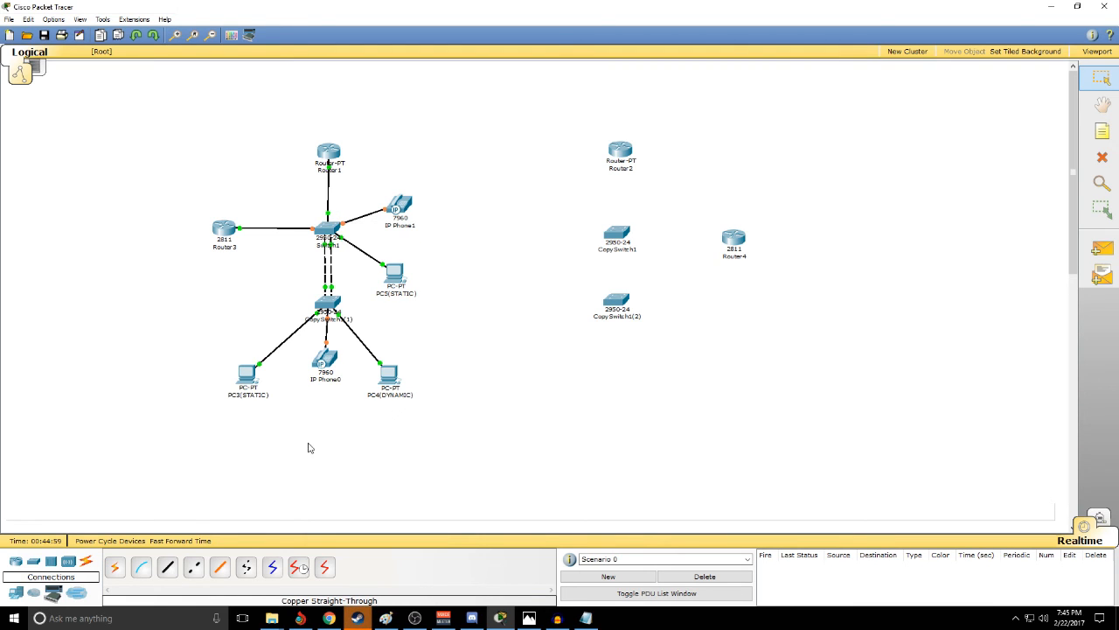
# - Add another copper cross-over link from Switch1's FastEthernet0/4 to CopySwitch1(1)
pyautogui.click(193, 566)
pyautogui.click(327, 232)
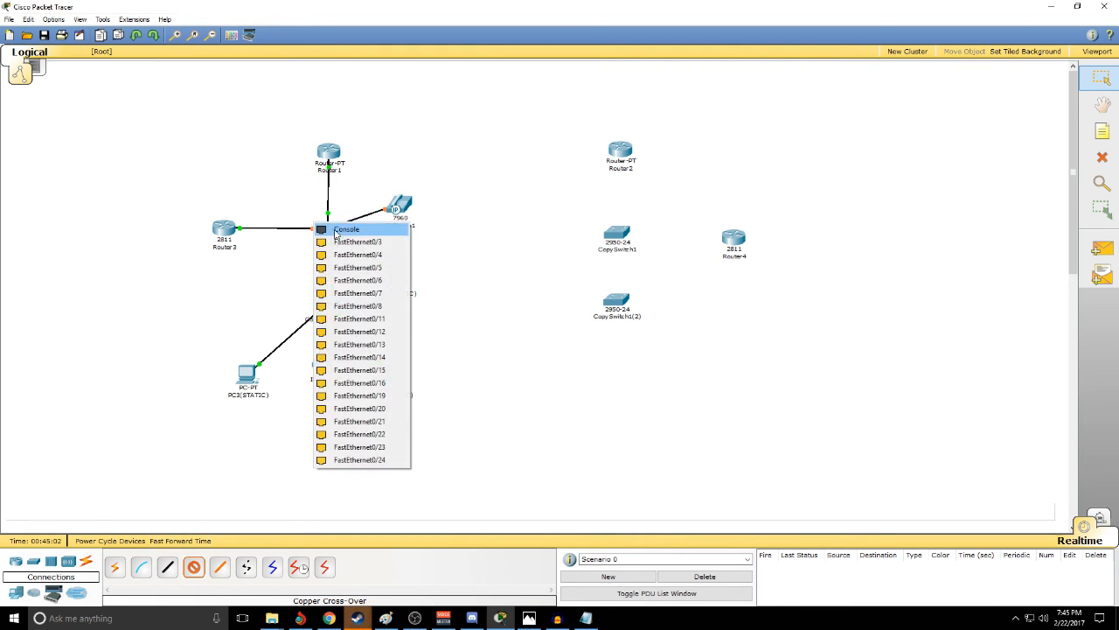
pyautogui.click(349, 254)
pyautogui.click(326, 306)
pyautogui.click(333, 316)
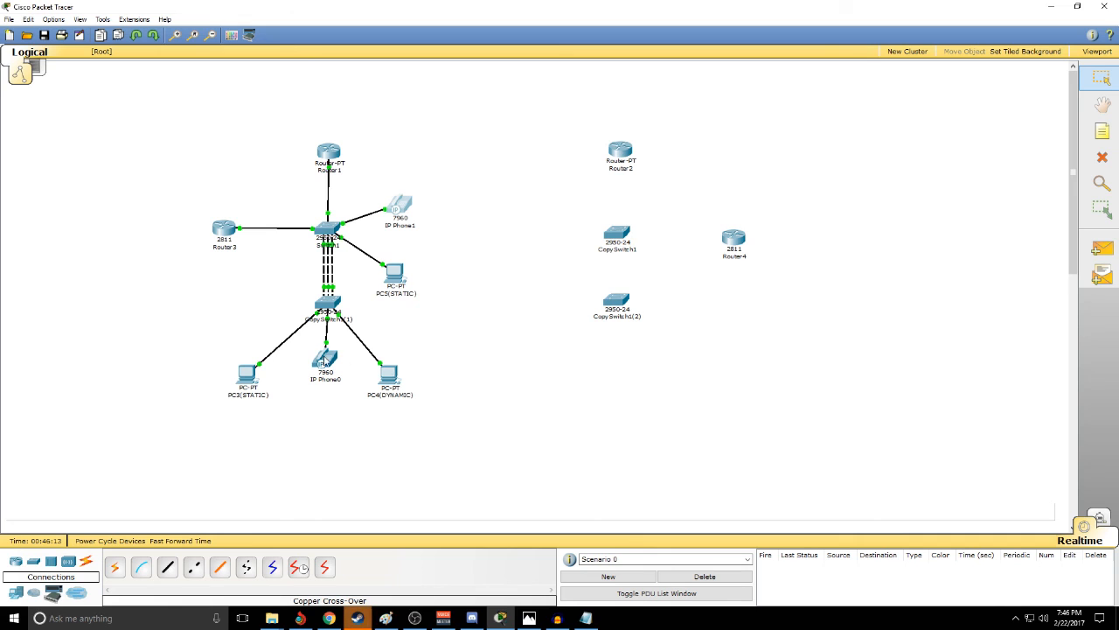
# - Open the phone displays of IP Phone0 and IP Phone1 and arrange them side by side
pyautogui.click(325, 359)
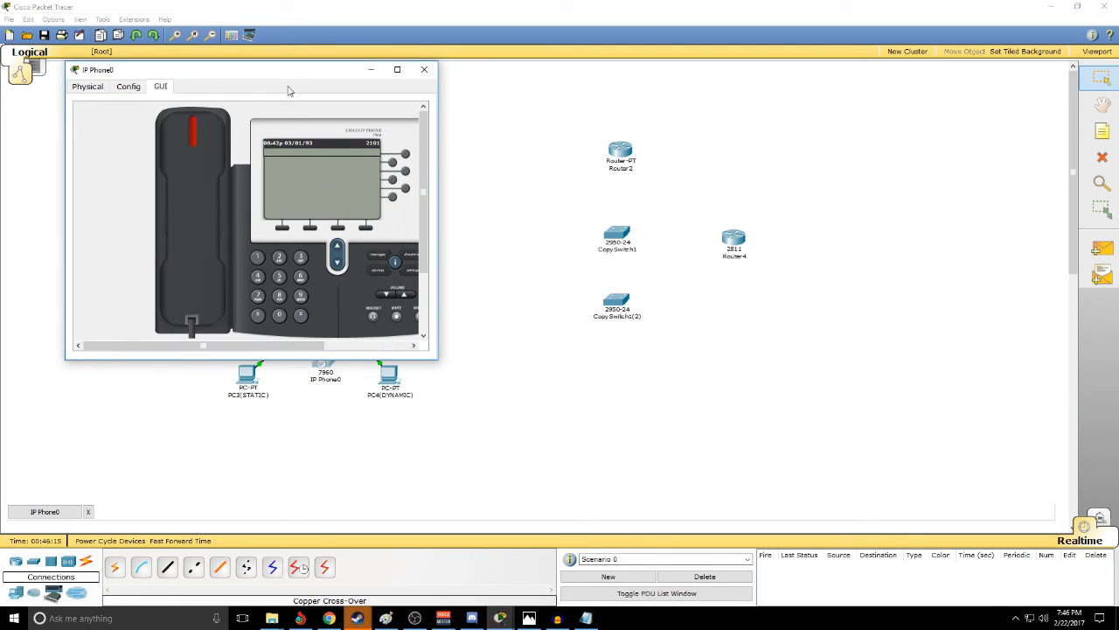
pyautogui.moveTo(284, 75); pyautogui.dragTo(720, 91)
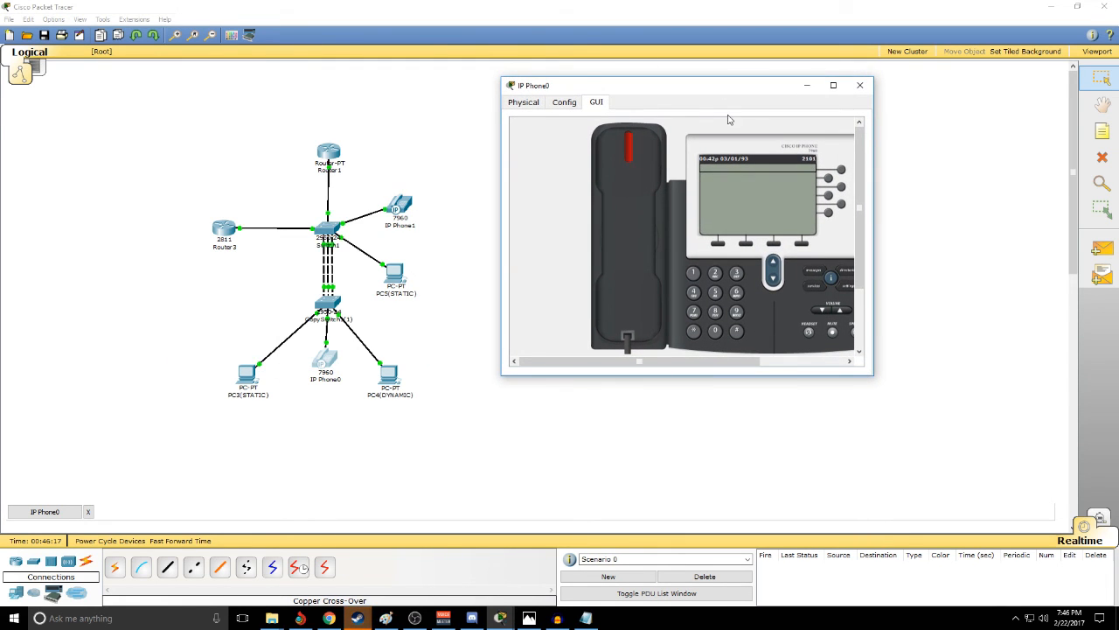
pyautogui.click(398, 208)
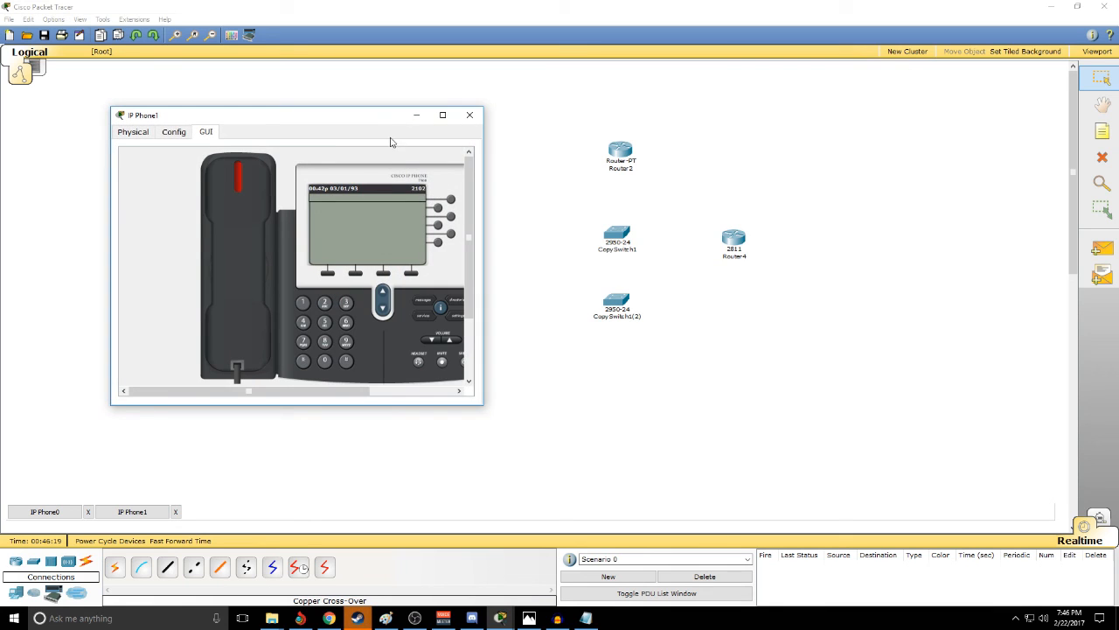
pyautogui.moveTo(377, 119); pyautogui.dragTo(355, 119)
pyautogui.hotkey('alt', 'Tab')
pyautogui.hotkey('alt', 'Tab')
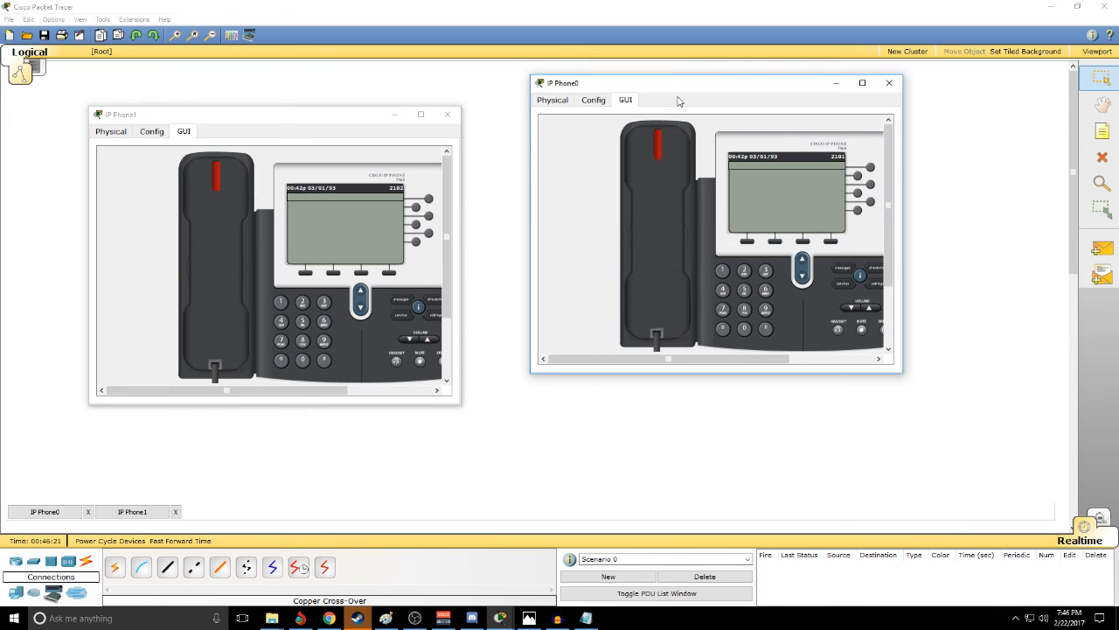
pyautogui.moveTo(690, 84); pyautogui.dragTo(692, 108)
pyautogui.moveTo(307, 117); pyautogui.dragTo(312, 110)
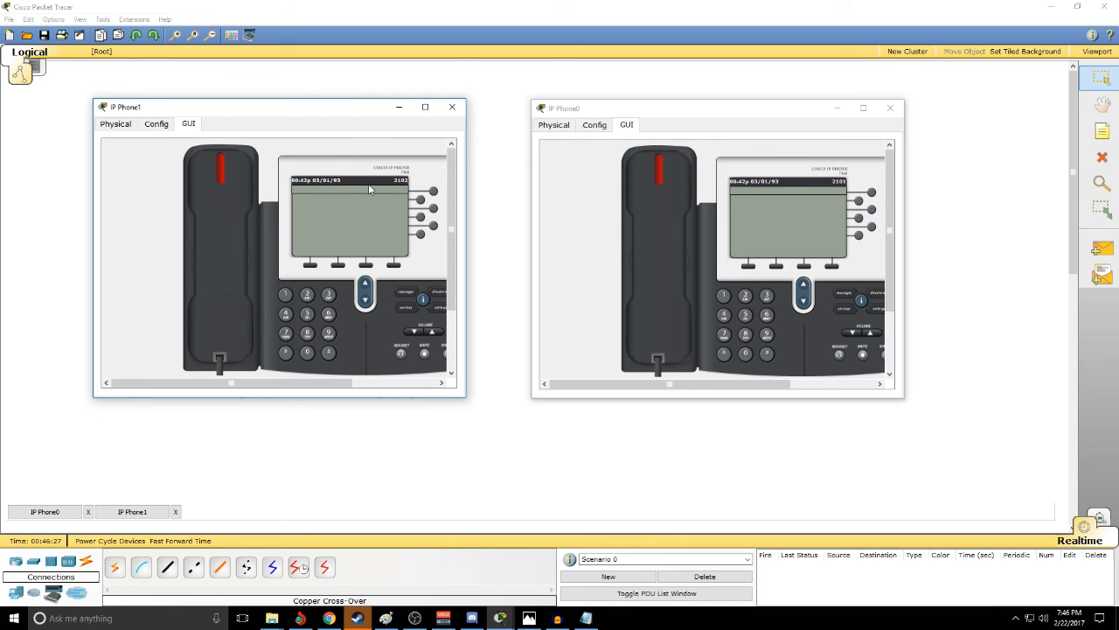
# - Test a call from IP Phone1 to extension 2101, answer it on IP Phone0, and close both phones
pyautogui.write('2101')
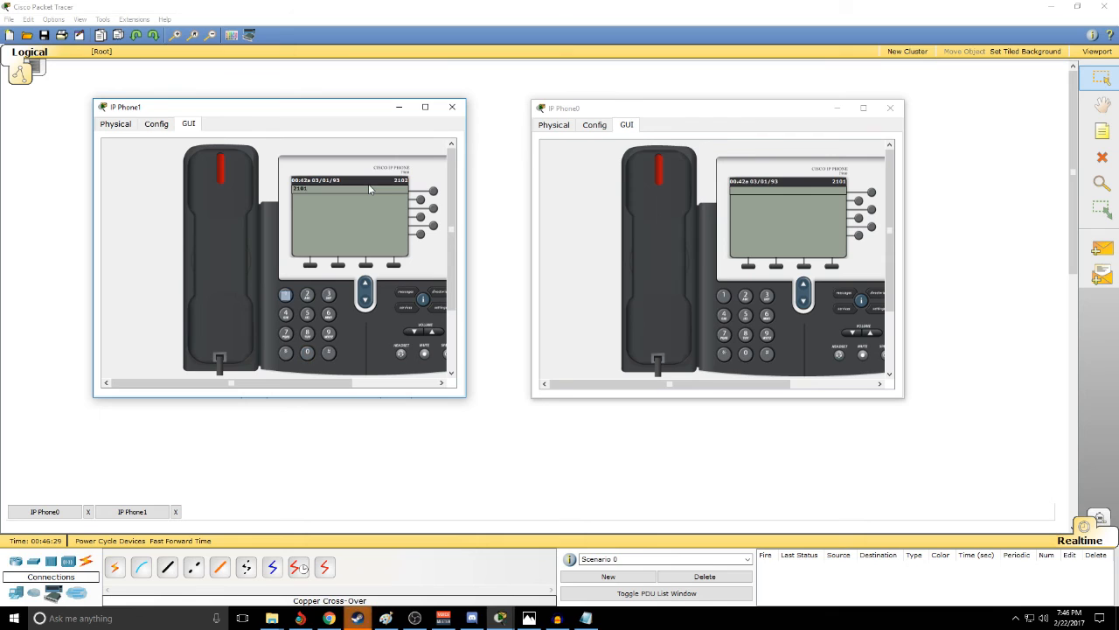
pyautogui.click(230, 227)
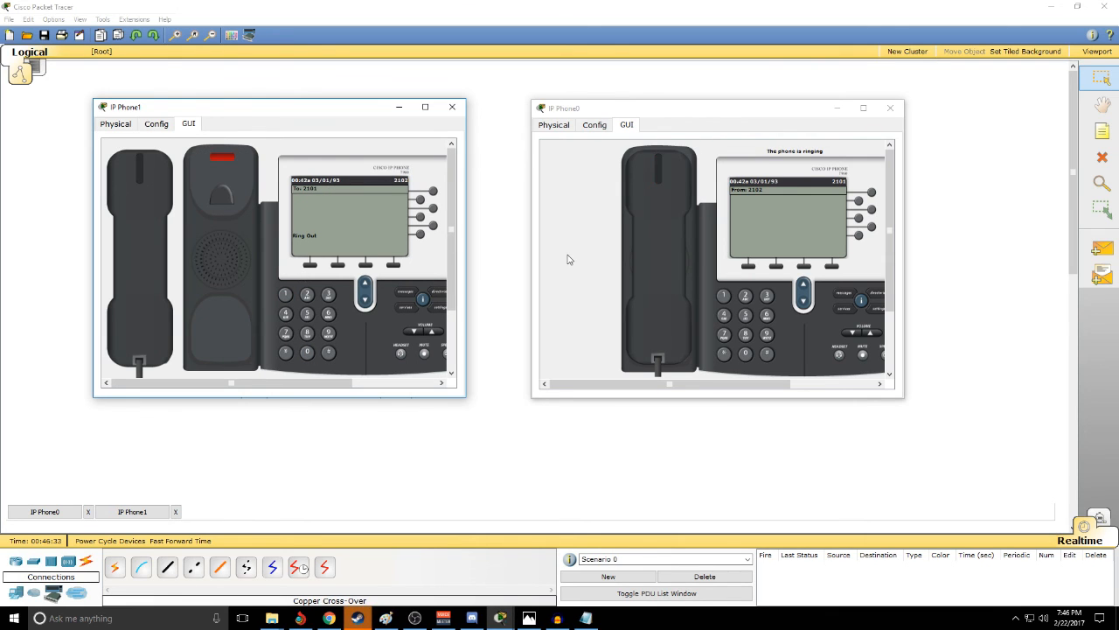
pyautogui.click(643, 243)
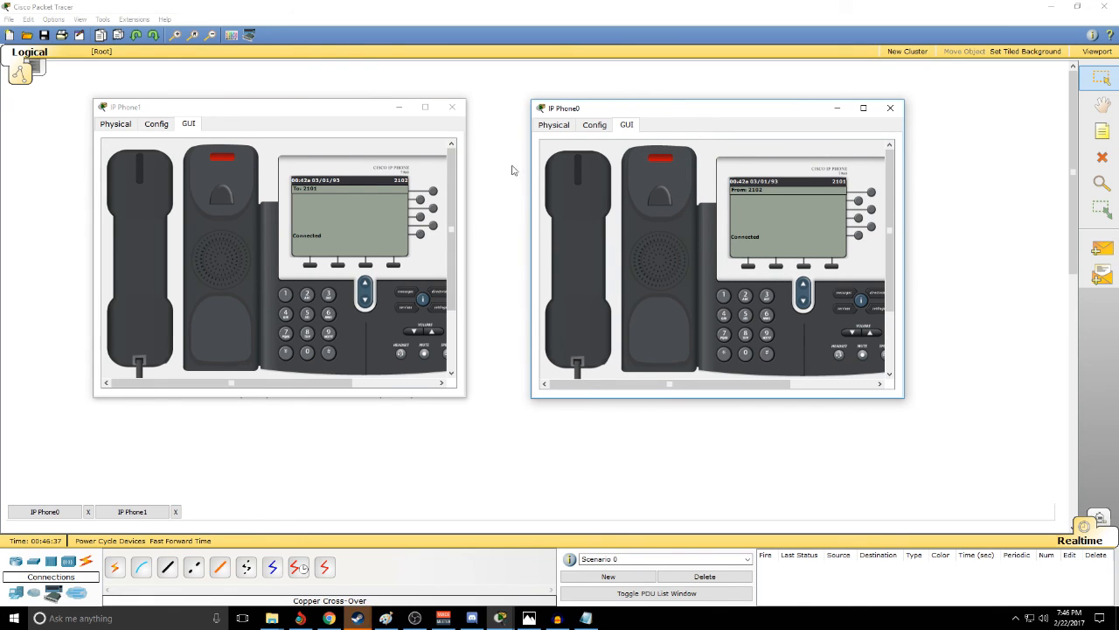
pyautogui.click(452, 107)
pyautogui.click(892, 114)
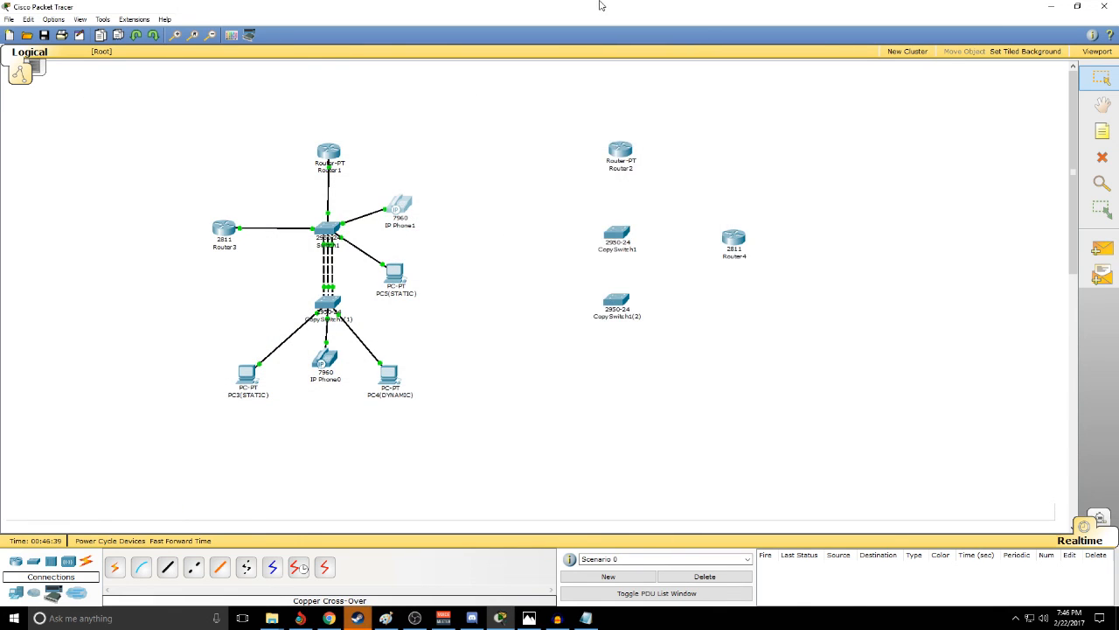
pyautogui.moveTo(154, 129); pyautogui.dragTo(417, 434)
pyautogui.click(416, 435)
pyautogui.moveTo(550, 123); pyautogui.dragTo(811, 423)
pyautogui.click(810, 423)
# - Align CopySwitch1(2) directly beneath CopySwitch1 in the second site
pyautogui.moveTo(618, 303); pyautogui.dragTo(623, 303)
pyautogui.moveTo(123, 116); pyautogui.dragTo(476, 469)
pyautogui.click(597, 393)
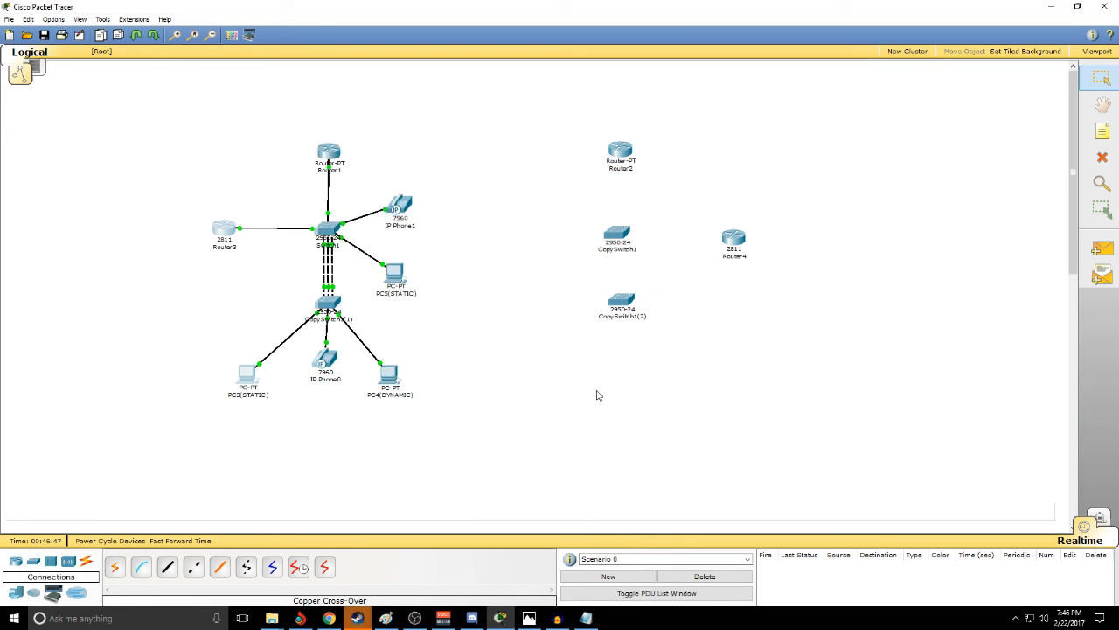
pyautogui.moveTo(622, 309); pyautogui.dragTo(608, 304)
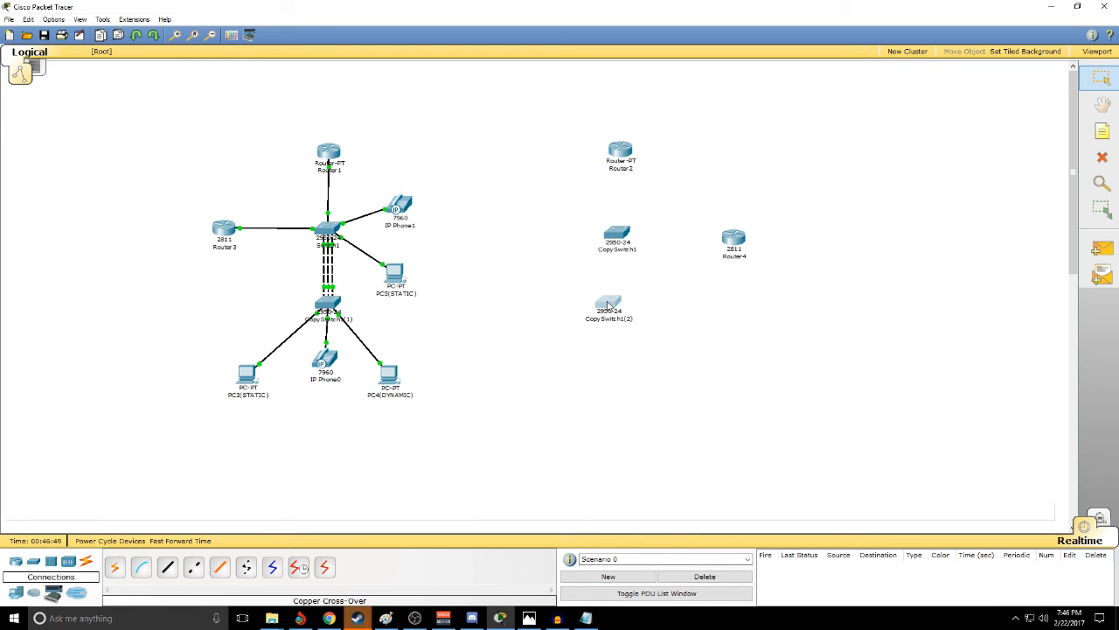
pyautogui.click(695, 316)
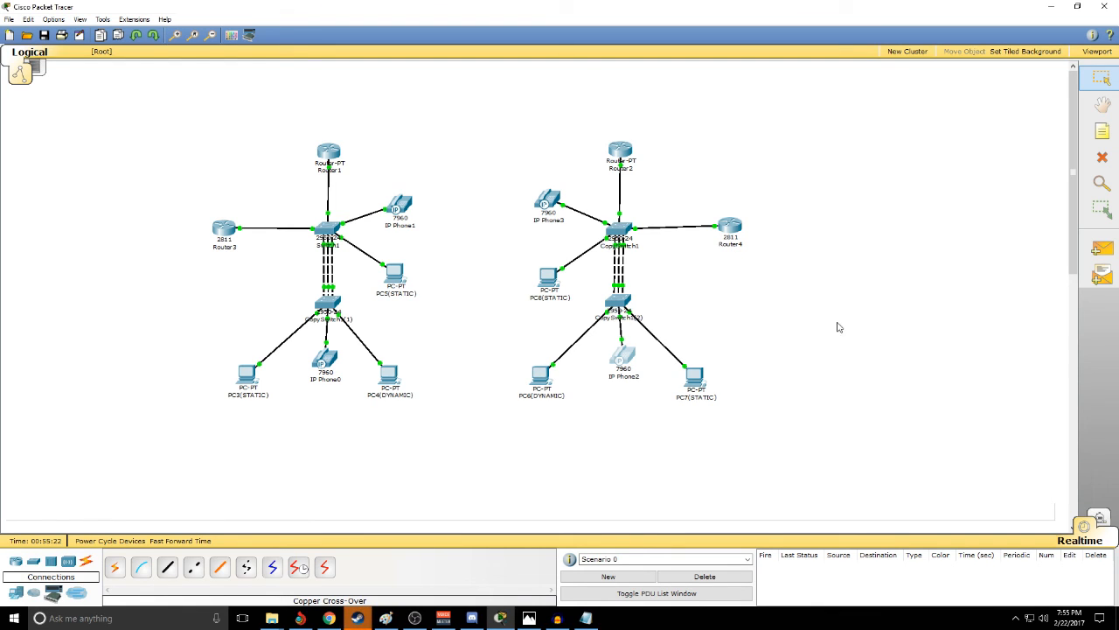
# - Check the IP configuration of PC6(DYNAMIC), including its address mode, subnet mask and default gateway
pyautogui.click(519, 195)
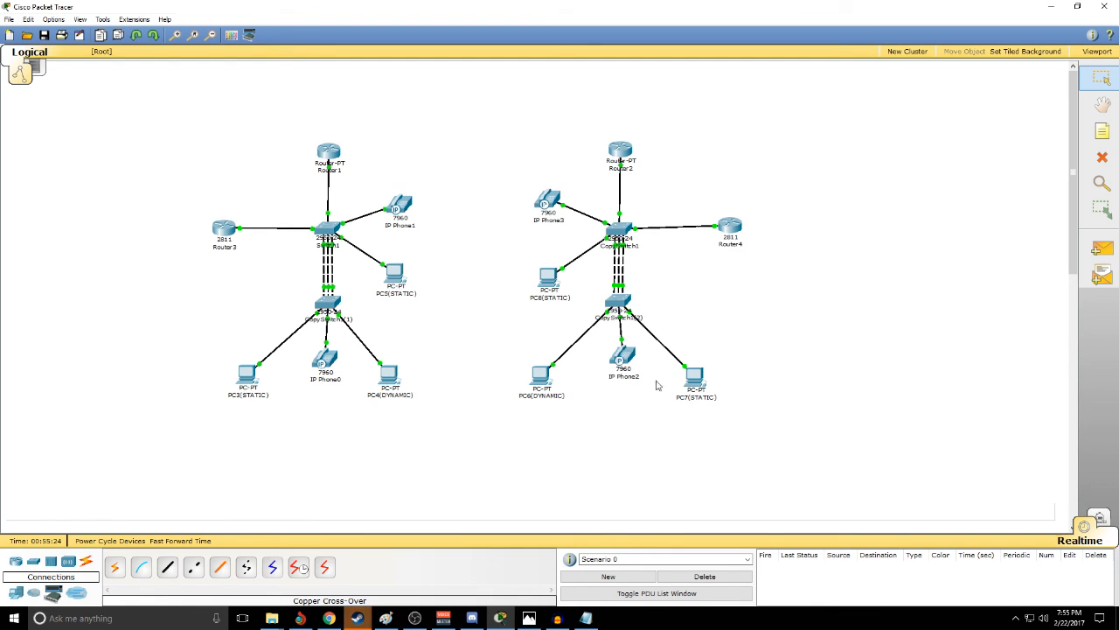
pyautogui.click(537, 381)
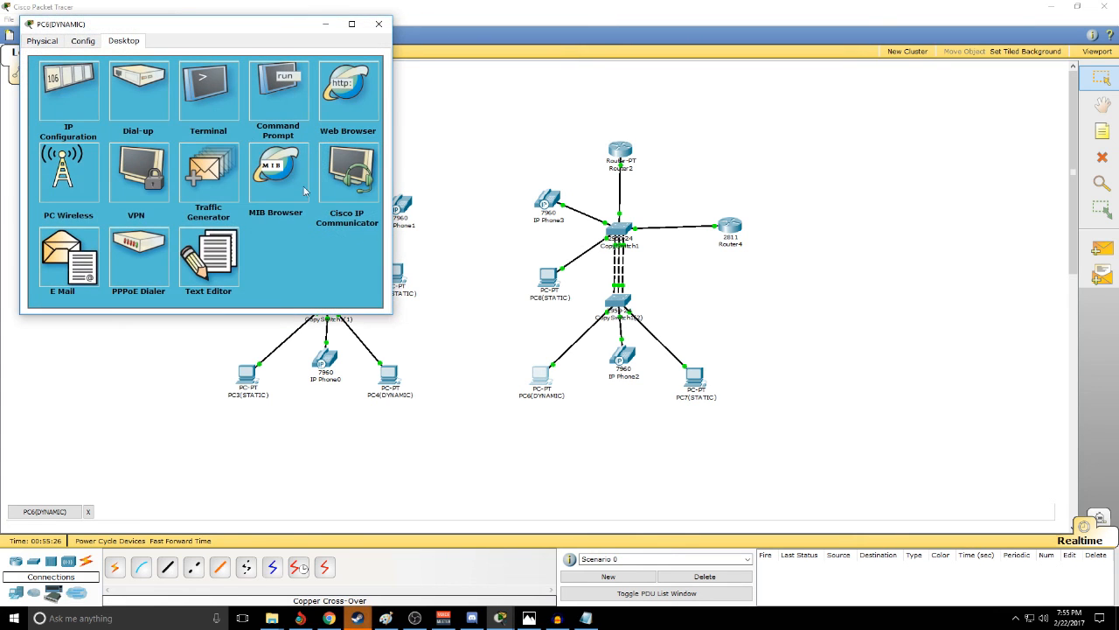
pyautogui.click(77, 107)
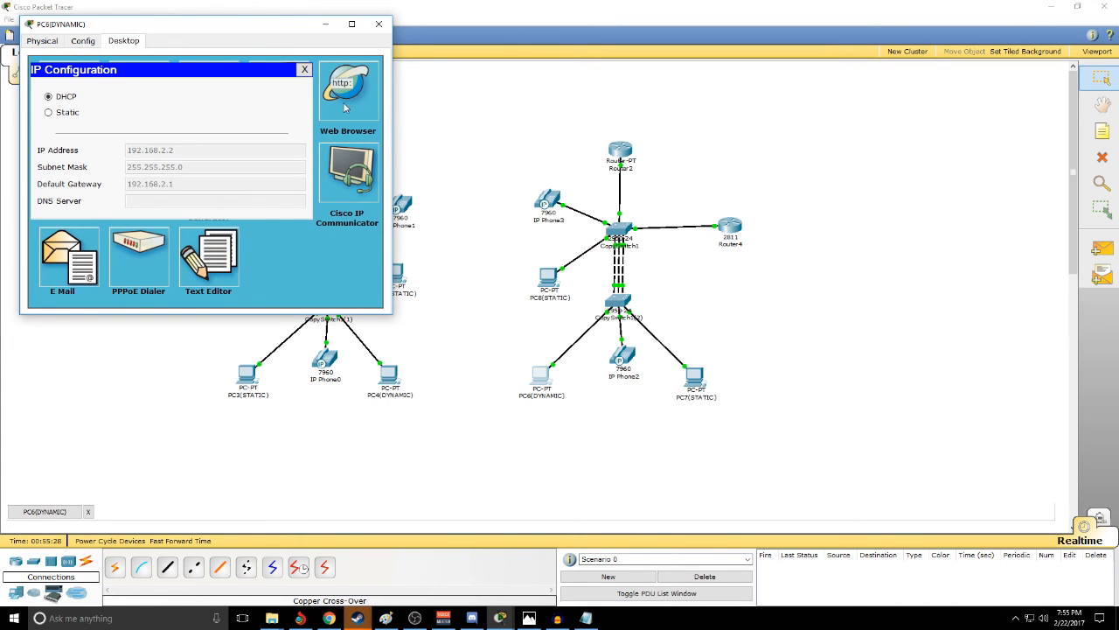
pyautogui.click(379, 24)
# - Check the IP configurations of PC8(STATIC) and PC7(STATIC)
pyautogui.click(547, 273)
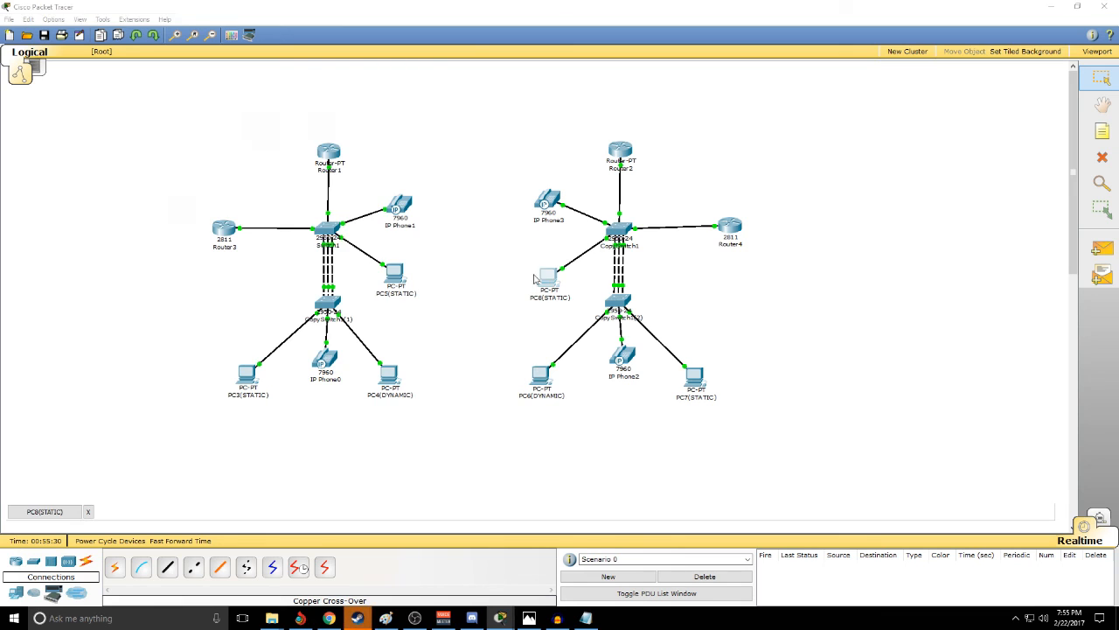
pyautogui.click(102, 141)
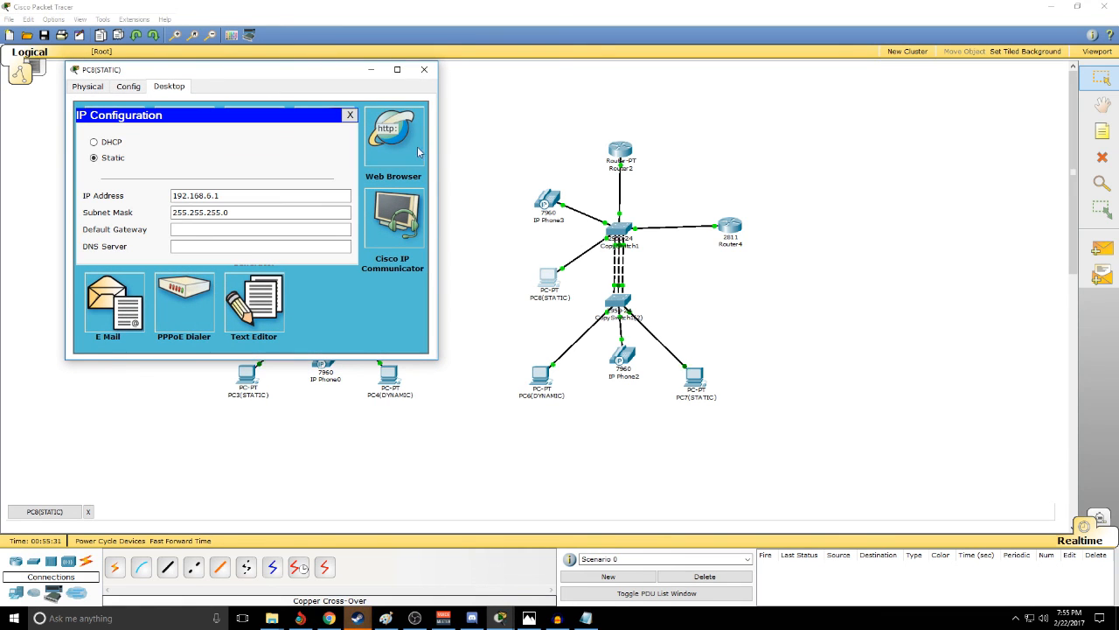
pyautogui.click(424, 70)
pyautogui.click(694, 376)
pyautogui.click(181, 165)
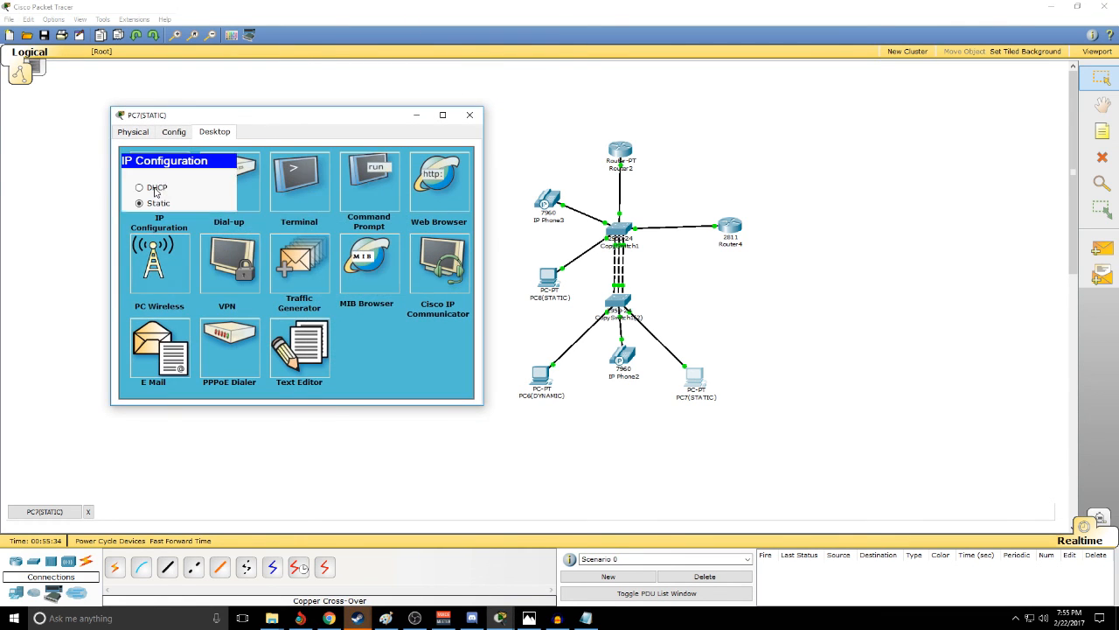
pyautogui.click(469, 114)
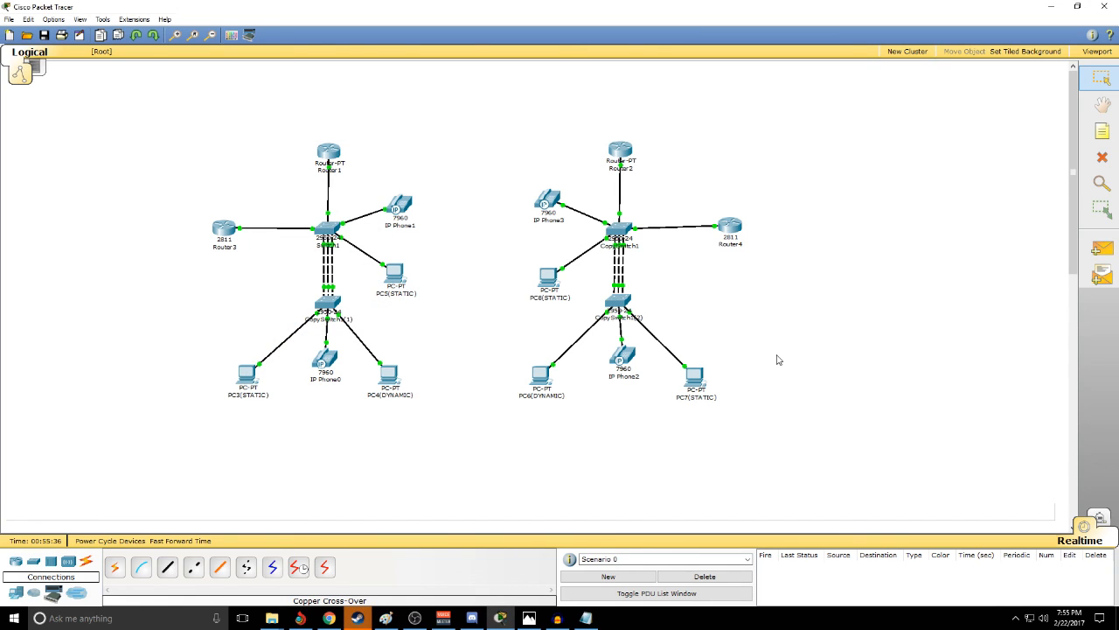
# - Open the phone displays of IP Phone3 and IP Phone2 and place them side by side
pyautogui.click(548, 201)
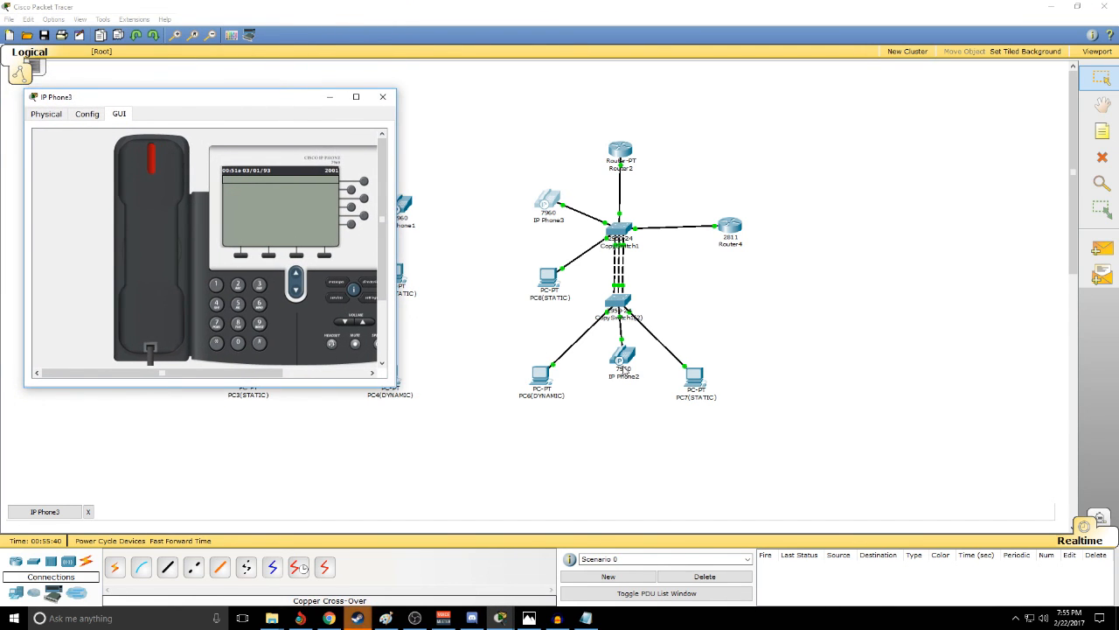
pyautogui.click(624, 368)
pyautogui.moveTo(225, 83); pyautogui.dragTo(799, 110)
pyautogui.hotkey('alt', 'Tab')
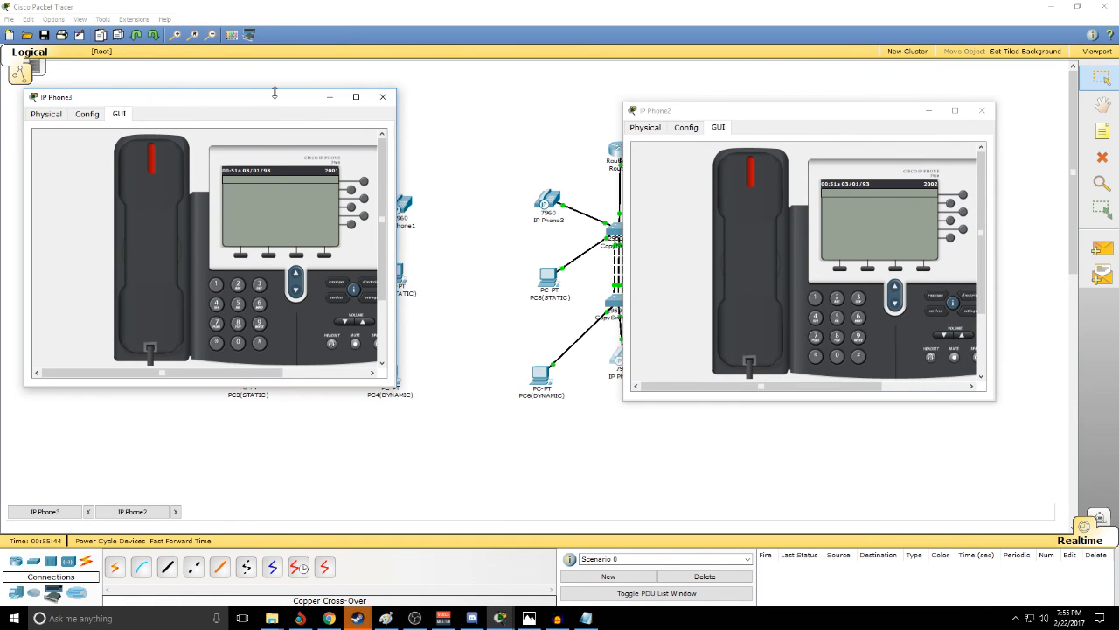
pyautogui.moveTo(275, 92); pyautogui.dragTo(336, 96)
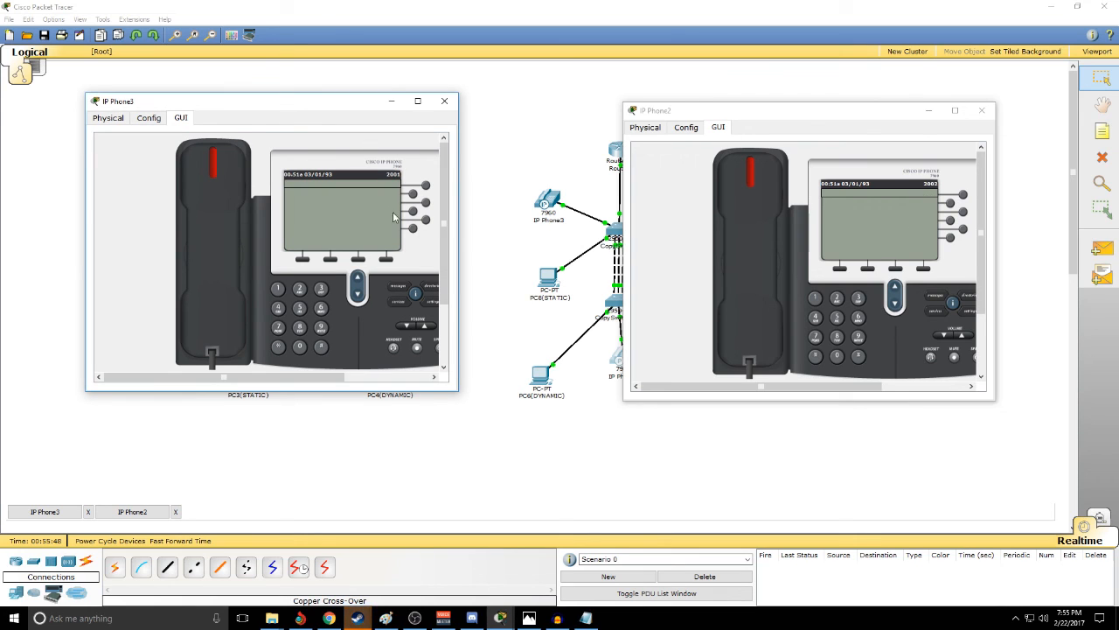
# - Test a call from IP Phone3 to extension 2002, answer it on IP Phone2, and close both phones
pyautogui.click(236, 208)
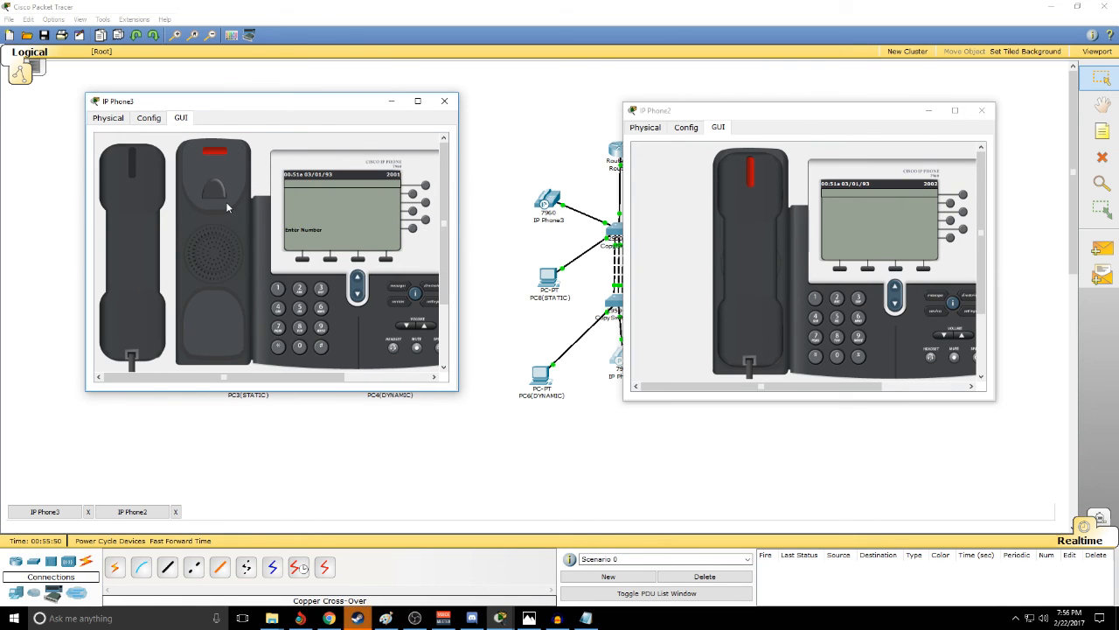
pyautogui.write('2002')
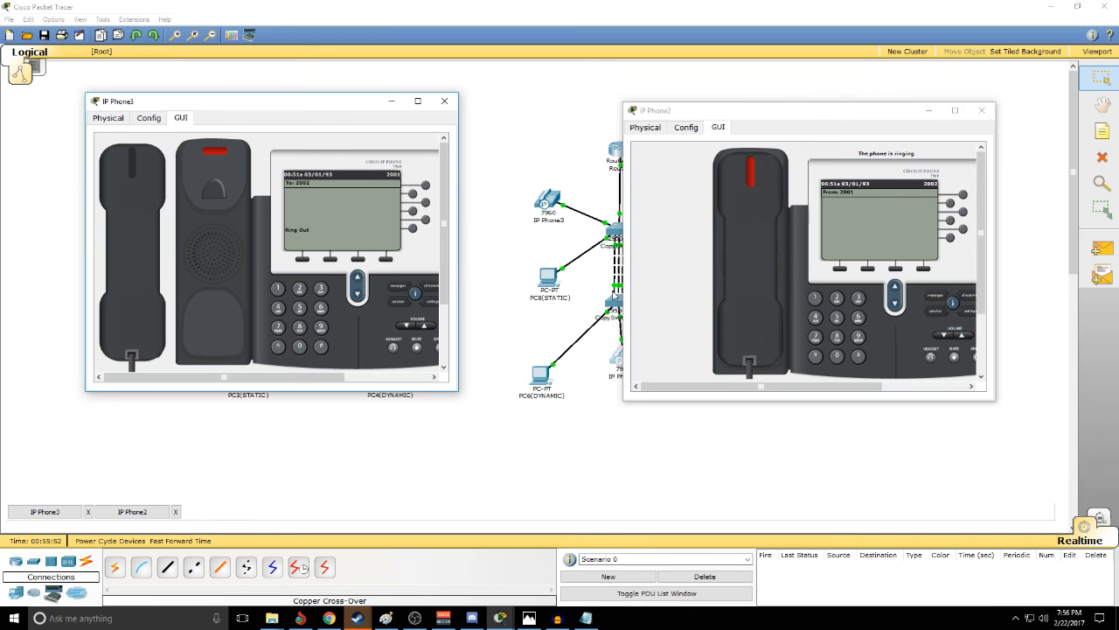
pyautogui.click(742, 292)
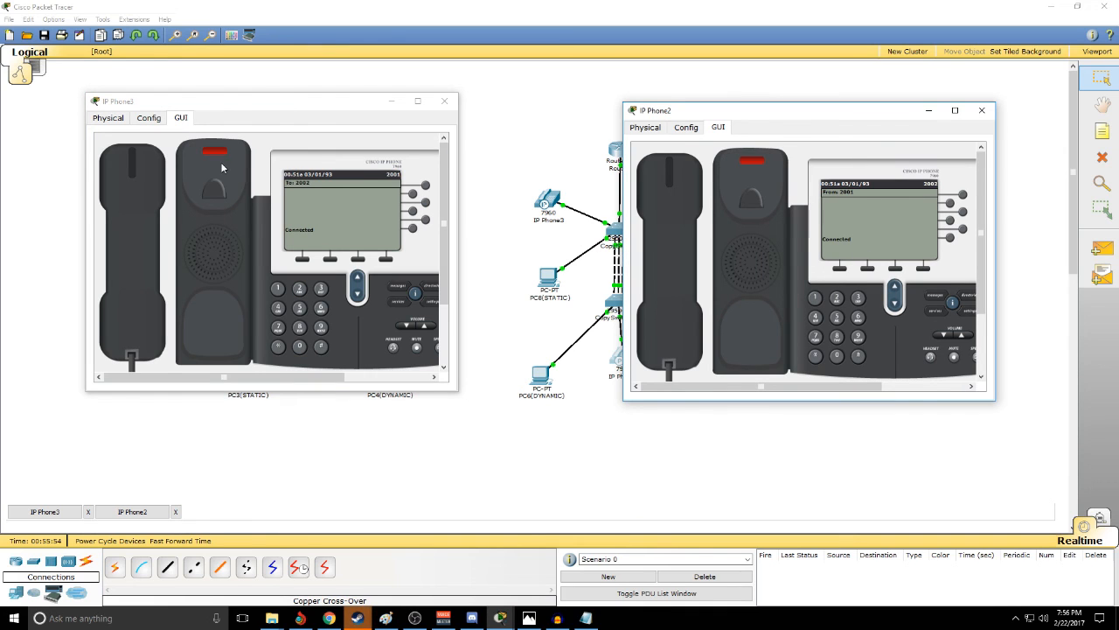
pyautogui.click(444, 100)
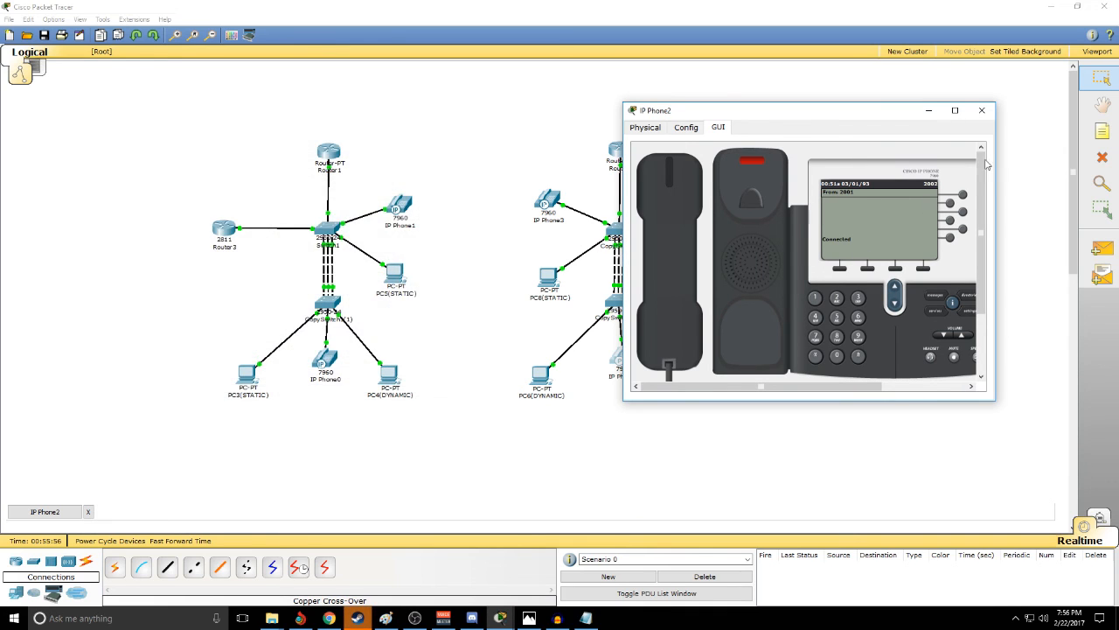
pyautogui.click(982, 111)
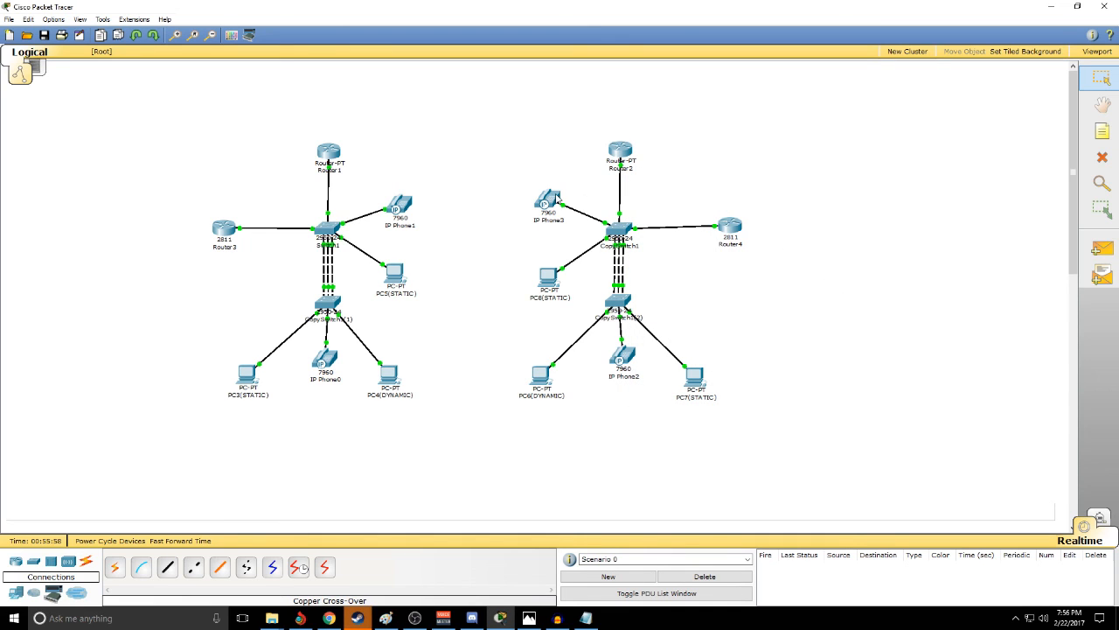
# - Tidy the second site by moving IP Phone3 and PC8(STATIC) slightly away from CopySwitch1 and Router4 slightly closer
pyautogui.moveTo(553, 198); pyautogui.dragTo(536, 200)
pyautogui.moveTo(554, 278); pyautogui.dragTo(539, 280)
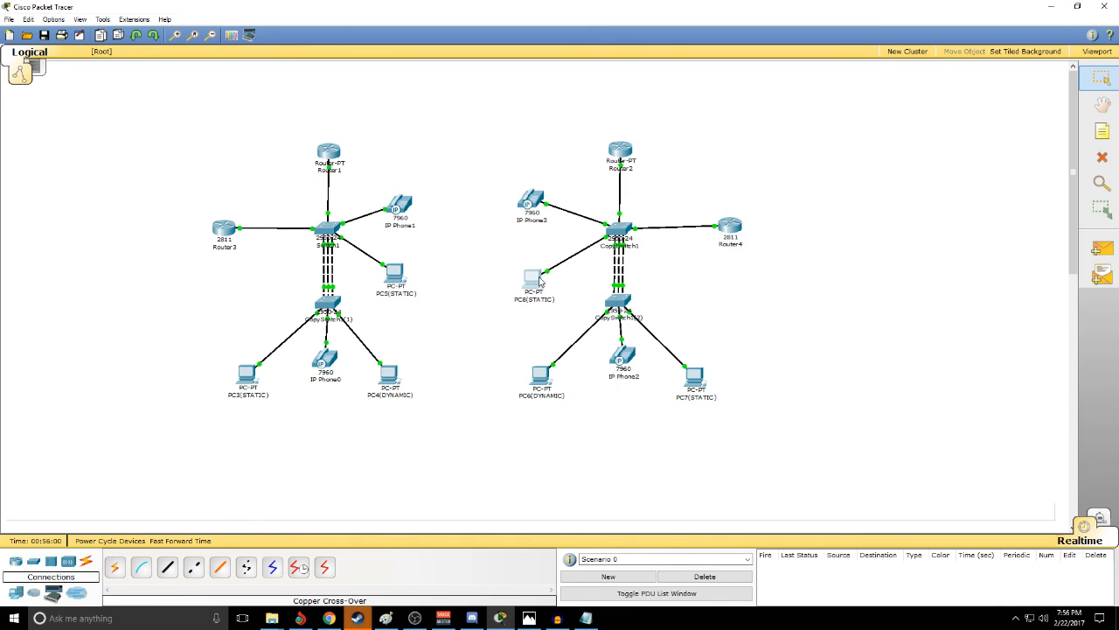
pyautogui.moveTo(737, 230); pyautogui.dragTo(724, 225)
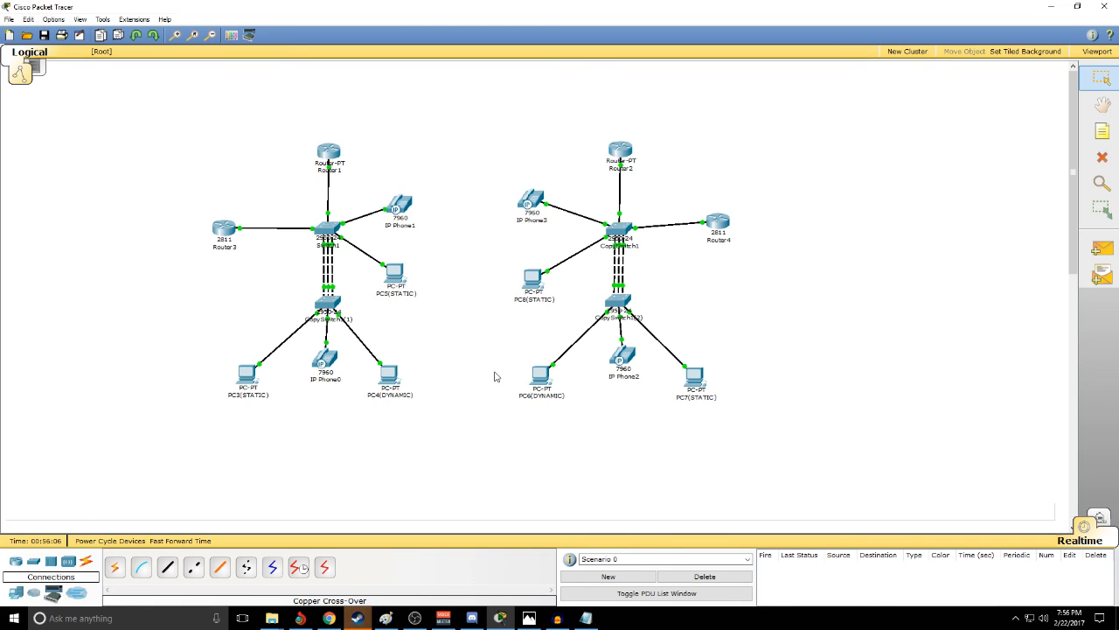
# - Connect Router1's Serial2/0 to Router2's Serial3/0 with a Serial DCE cable
pyautogui.click(298, 568)
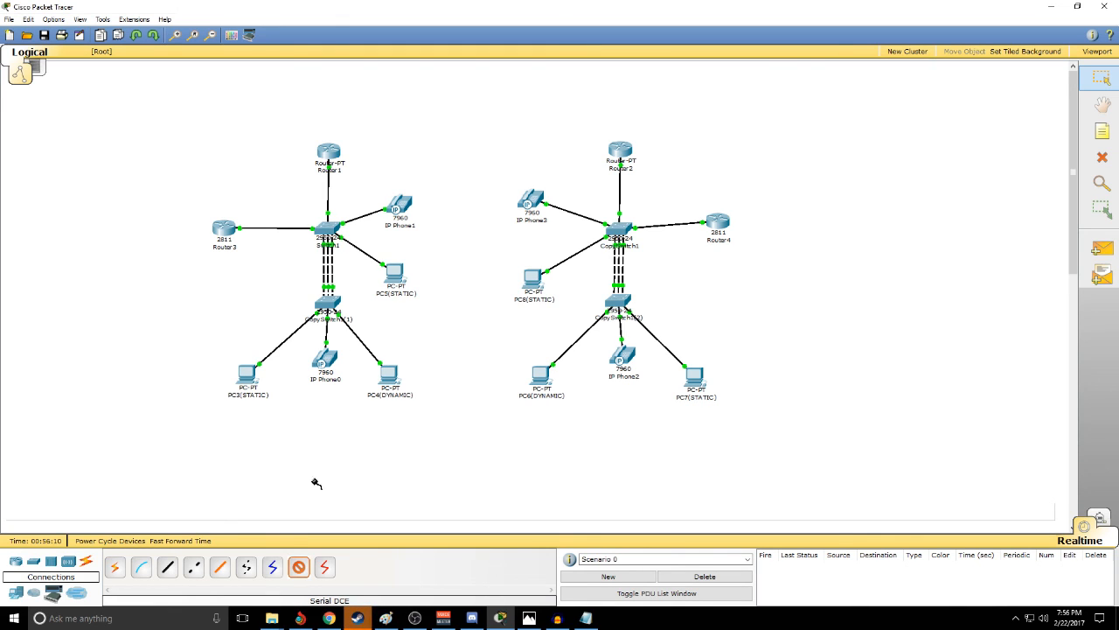
pyautogui.click(332, 154)
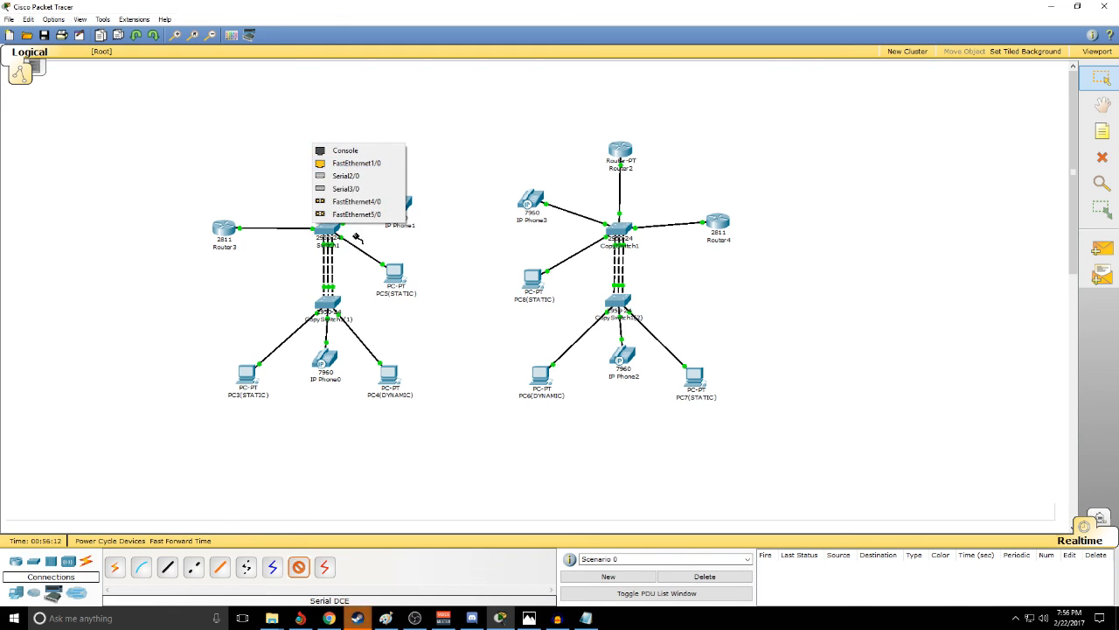
pyautogui.click(354, 175)
pyautogui.click(611, 146)
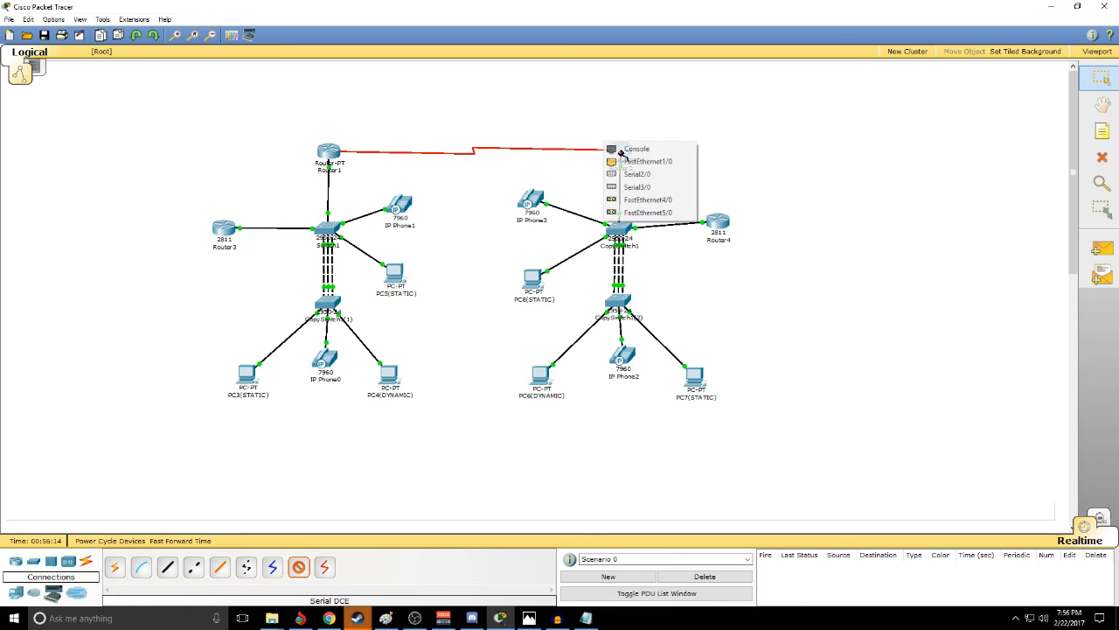
pyautogui.click(639, 190)
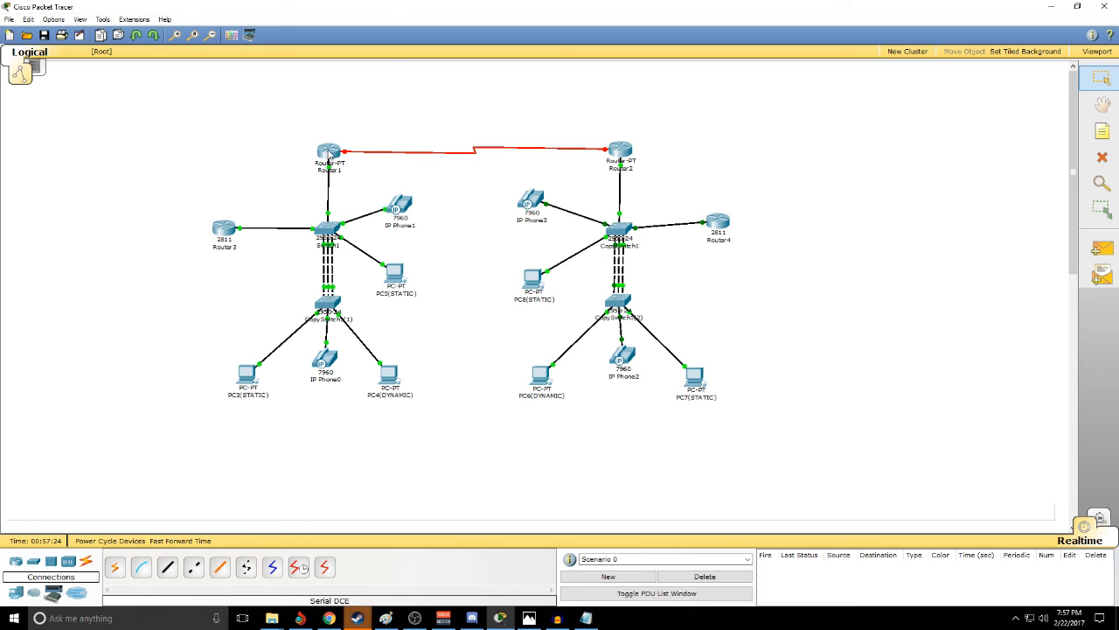
# - Open Router1's command line and enter configuration mode for interface serial 2/0
pyautogui.click(330, 154)
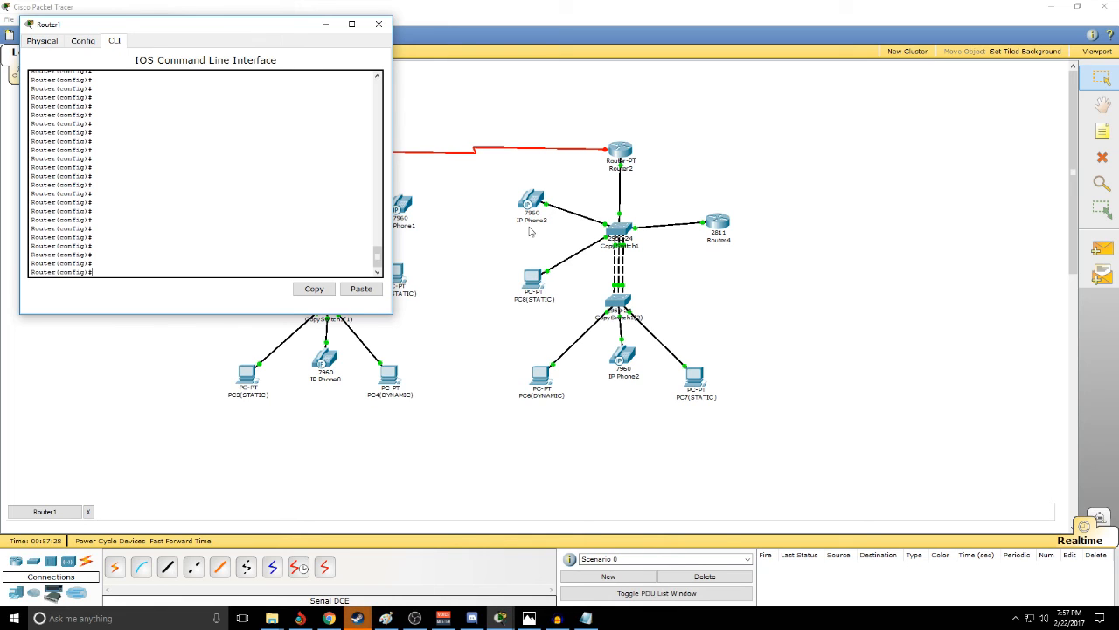
pyautogui.press('Tab')
pyautogui.write('ser')
pyautogui.press('Tab')
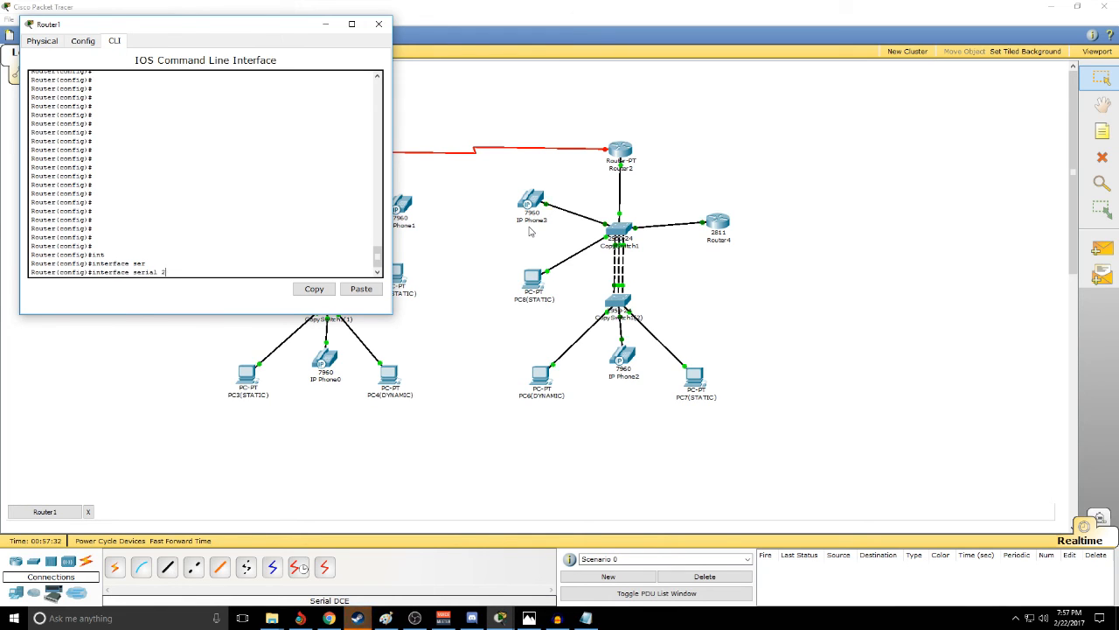
pyautogui.write('2/0')
pyautogui.press('Return')
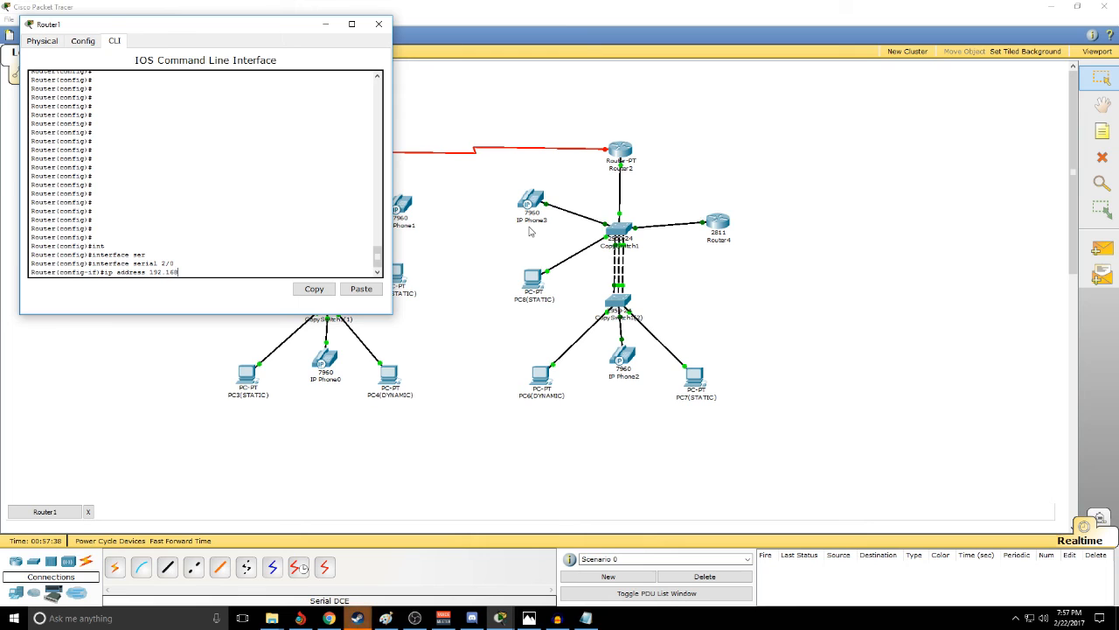
# - Assign IP address 192.168.2.1 with mask 255.255.255.0 to Router1's serial 2/0 interface
pyautogui.moveTo(273, 39); pyautogui.dragTo(297, 99)
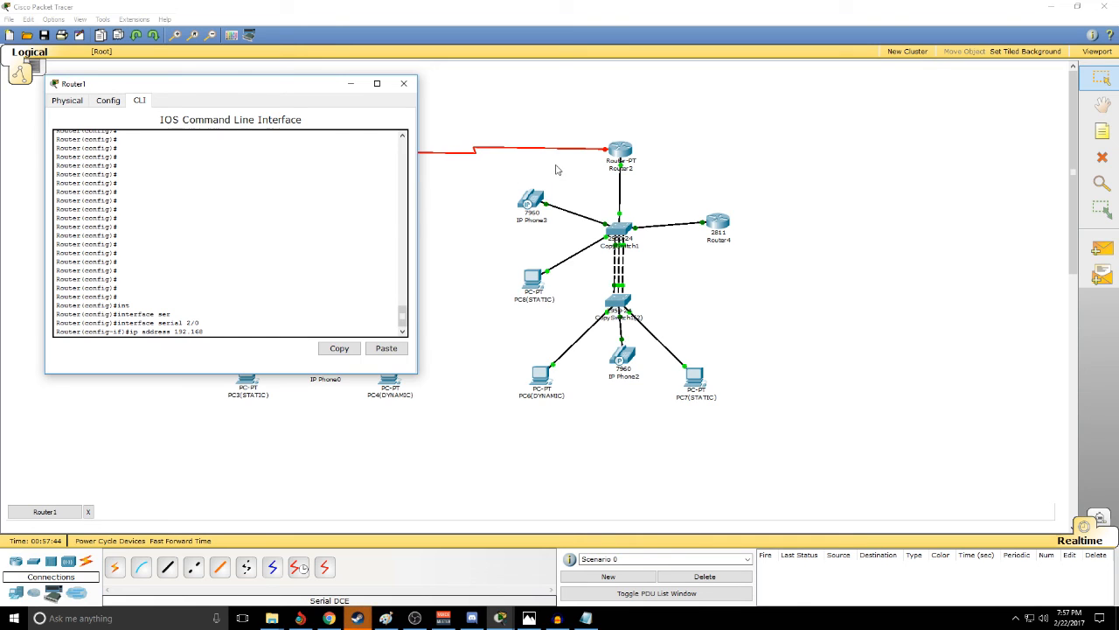
pyautogui.moveTo(592, 125); pyautogui.dragTo(667, 174)
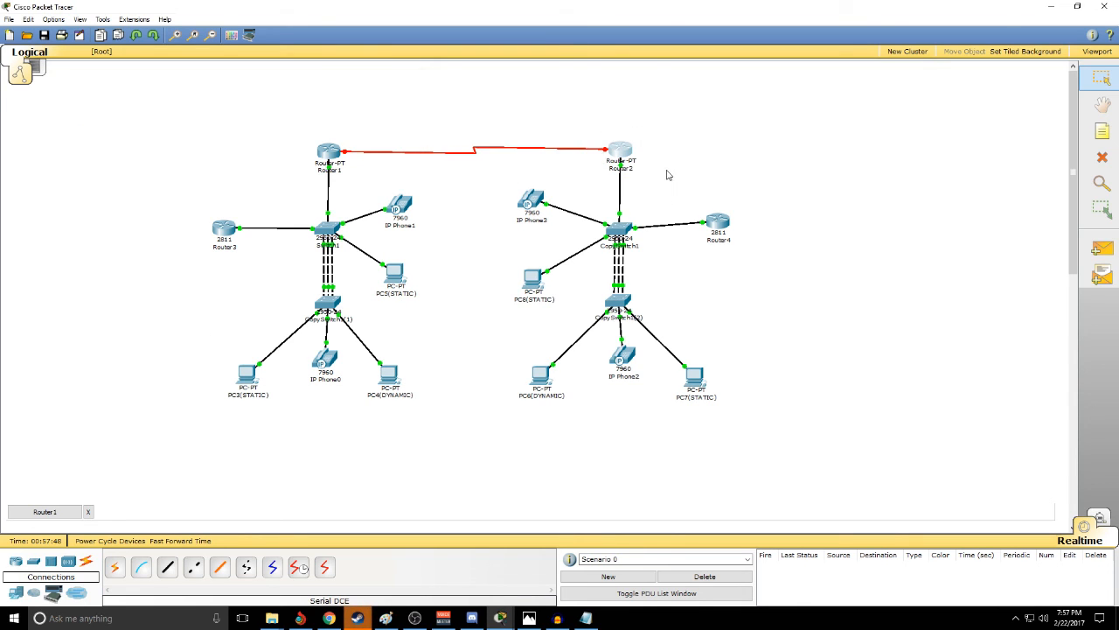
pyautogui.hotkey('alt', 'Tab')
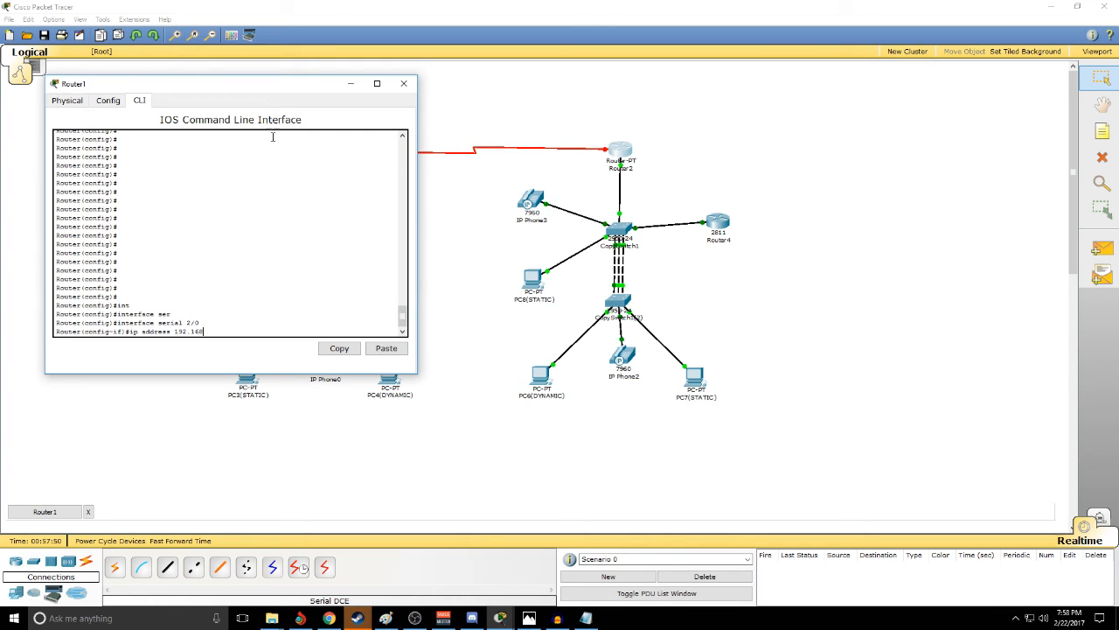
pyautogui.moveTo(269, 87); pyautogui.dragTo(348, 255)
pyautogui.moveTo(280, 138); pyautogui.dragTo(350, 204)
pyautogui.moveTo(299, 122)
pyautogui.mouseDown()
pyautogui.moveTo(378, 203)
pyautogui.moveTo(295, 117)
pyautogui.mouseUp()
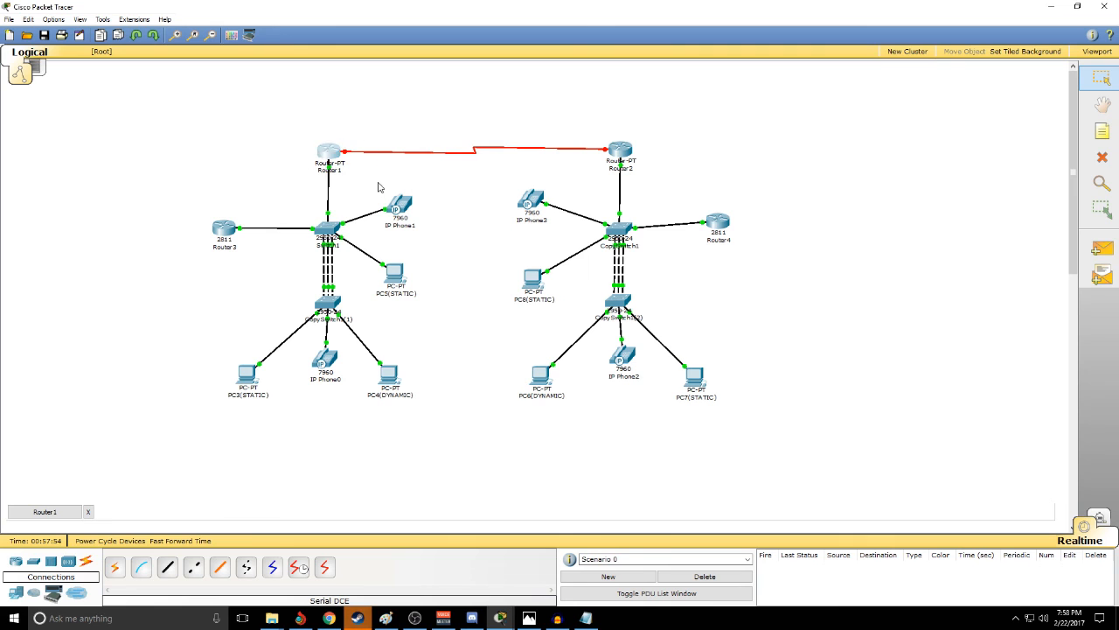
pyautogui.click(329, 153)
pyautogui.moveTo(340, 248); pyautogui.dragTo(392, 121)
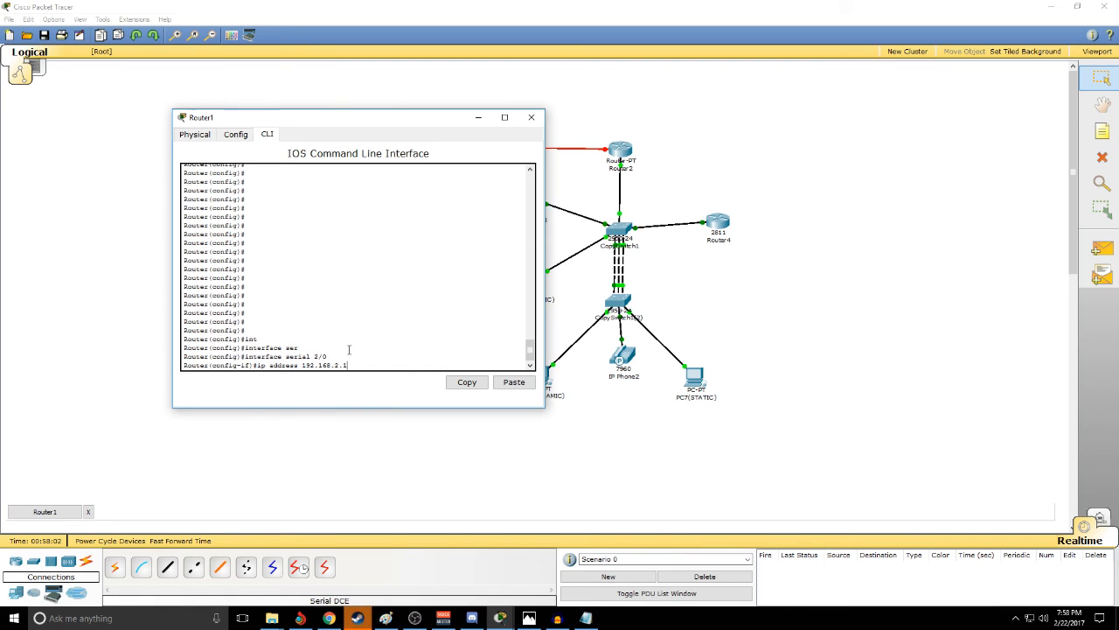
pyautogui.write('5.25')
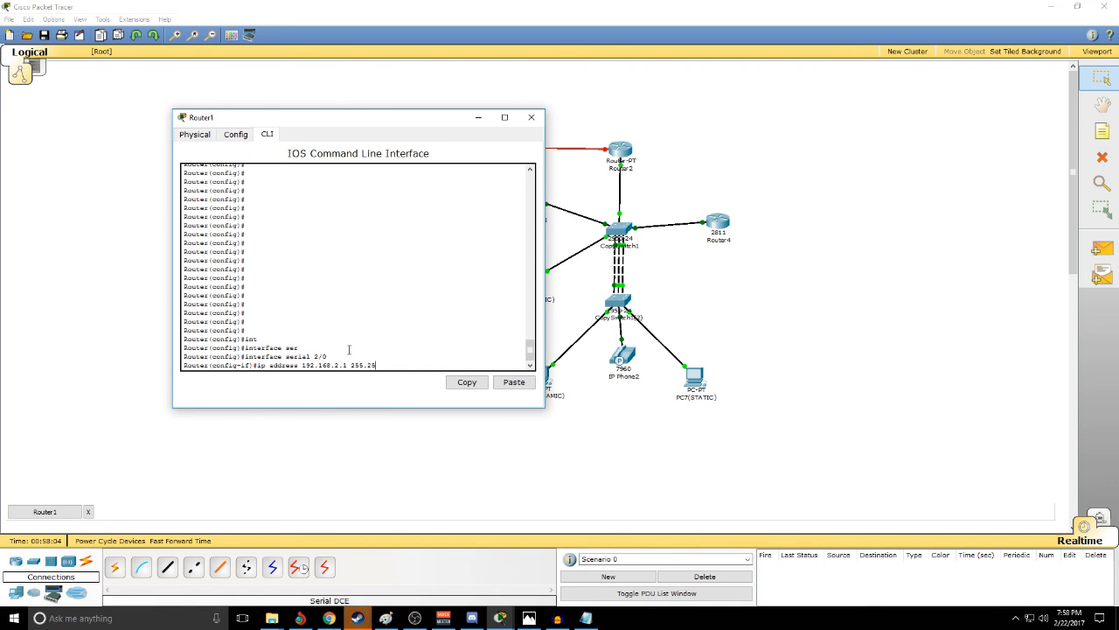
pyautogui.write('5.255.0')
pyautogui.press('Return')
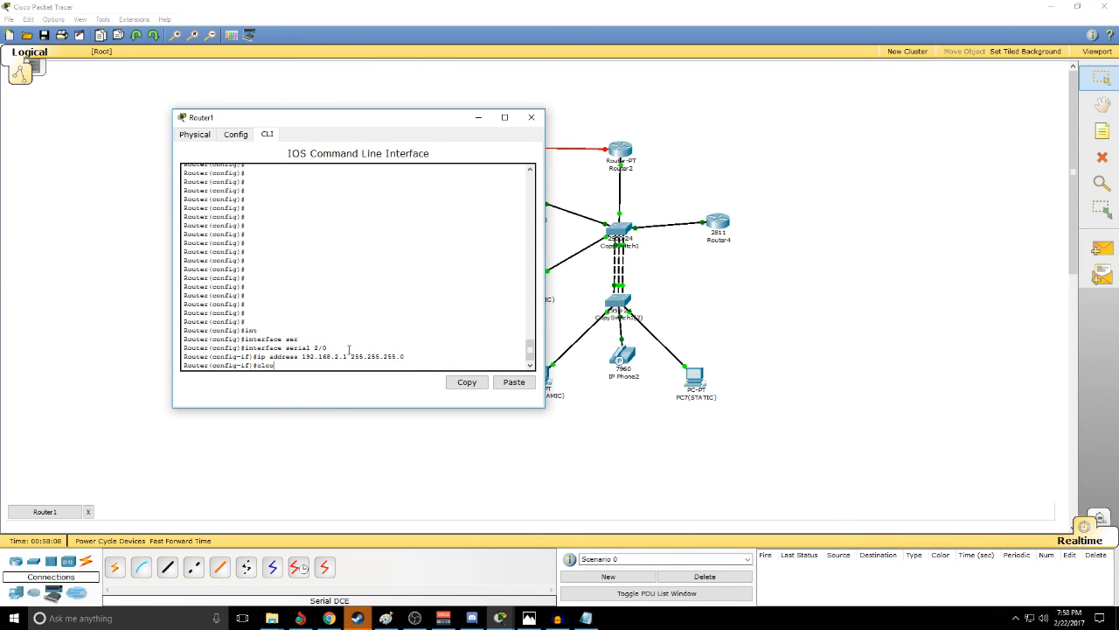
# - Set the clock rate of Router1's serial 2/0 to 64000, enable the interface, exit its configuration and close the router window
pyautogui.write('clock rate 64000')
pyautogui.press('Return')
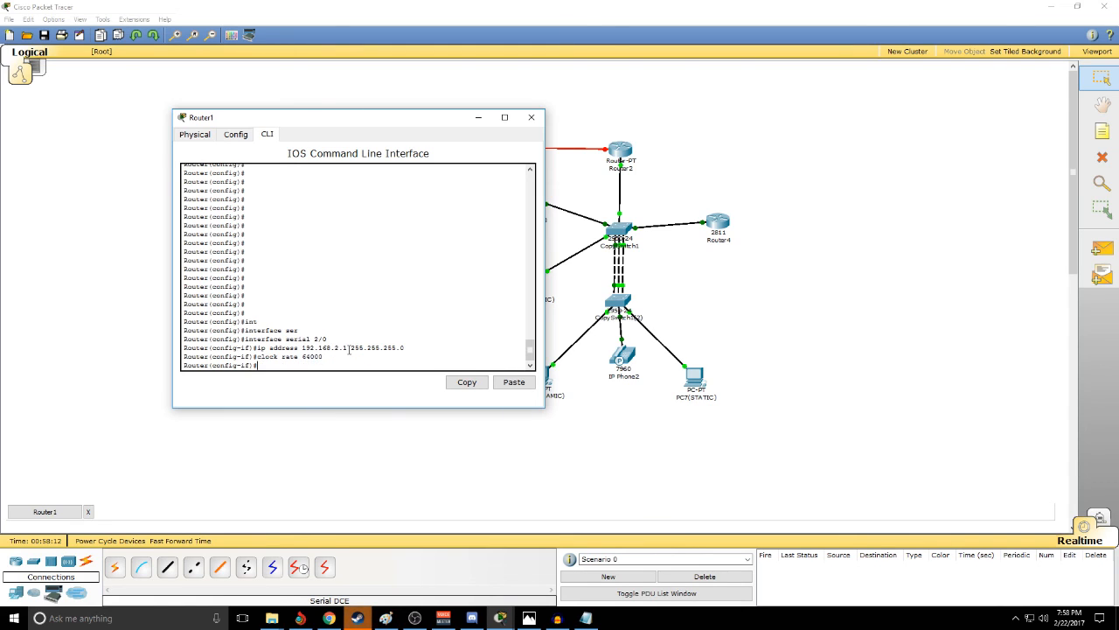
pyautogui.write('no shut')
pyautogui.press('Return')
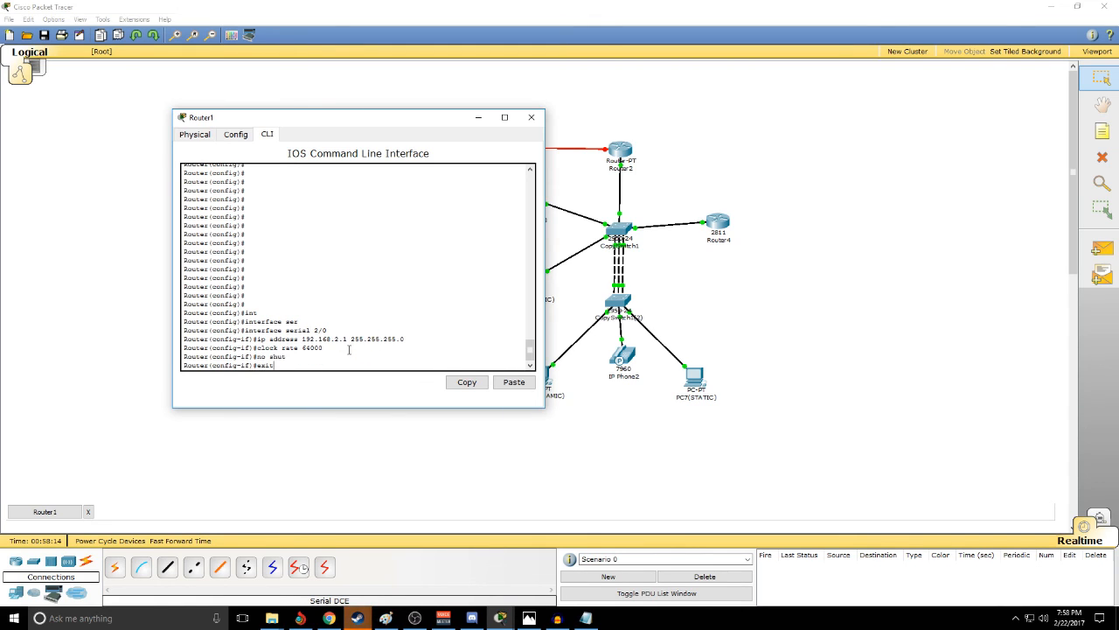
pyautogui.write('exit')
pyautogui.press('Return')
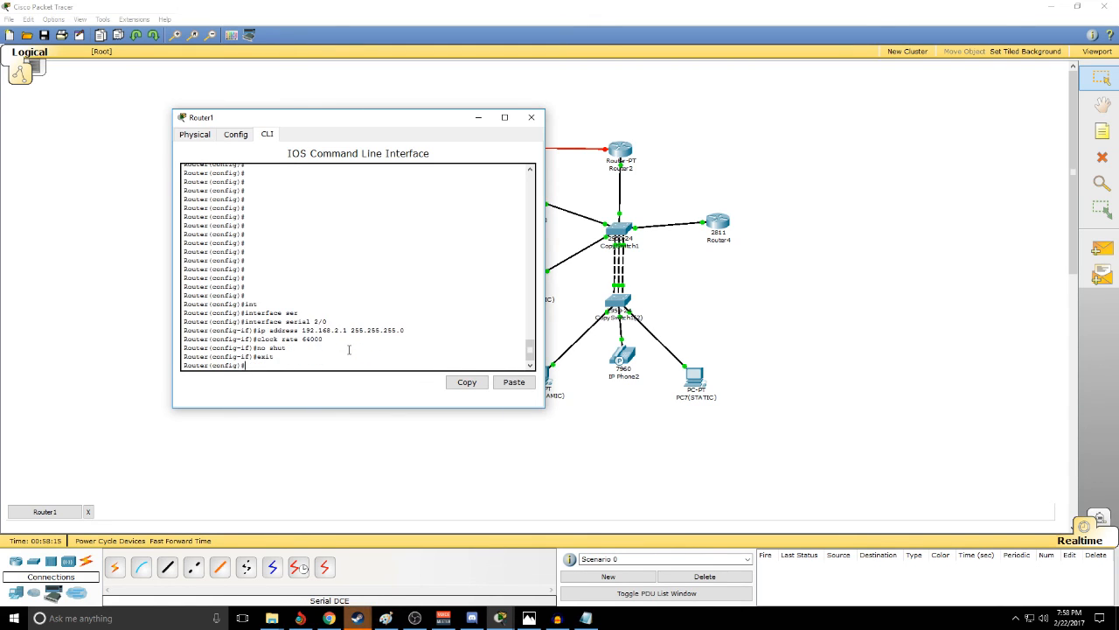
pyautogui.click(530, 117)
# - Open Router2's command line and enter configuration mode for interface serial 2/0
pyautogui.moveTo(600, 114); pyautogui.dragTo(664, 180)
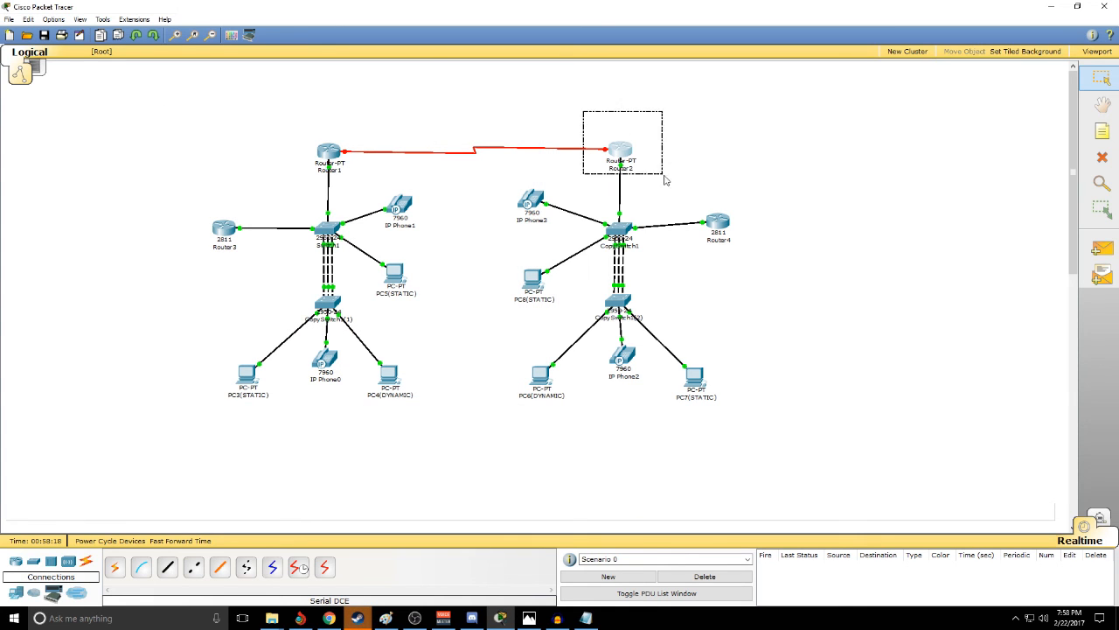
pyautogui.click(623, 155)
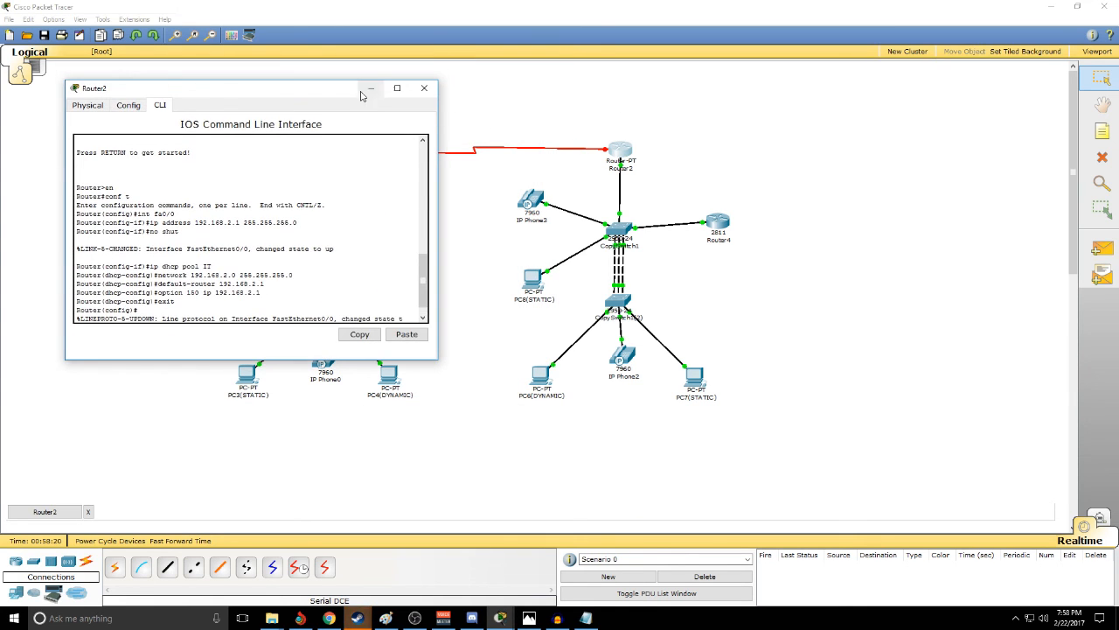
pyautogui.moveTo(348, 84); pyautogui.dragTo(587, 99)
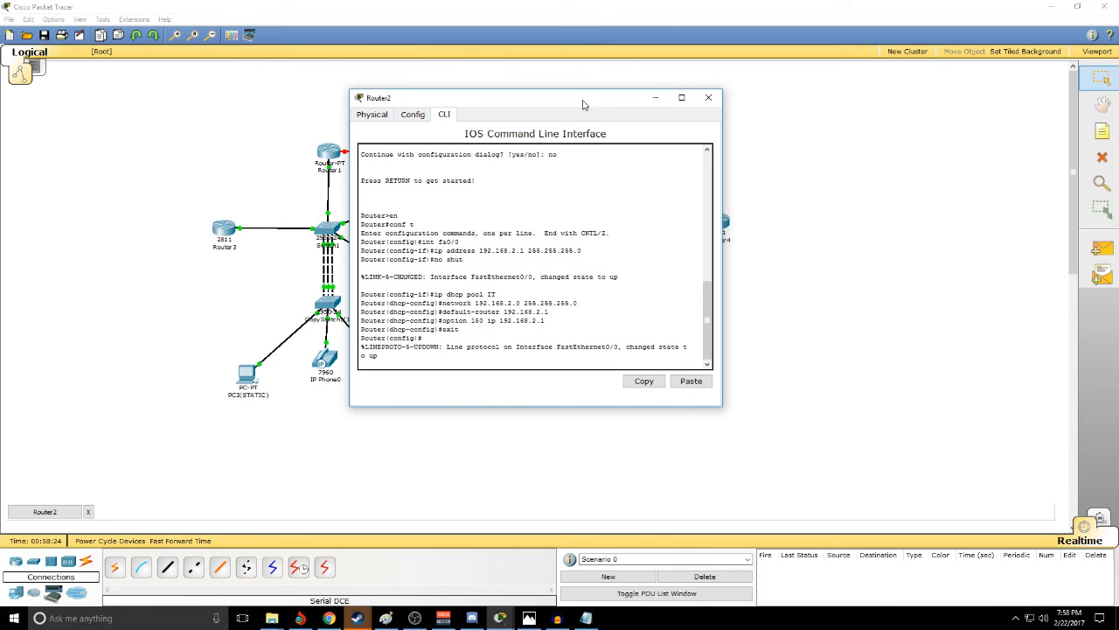
pyautogui.press('Return')
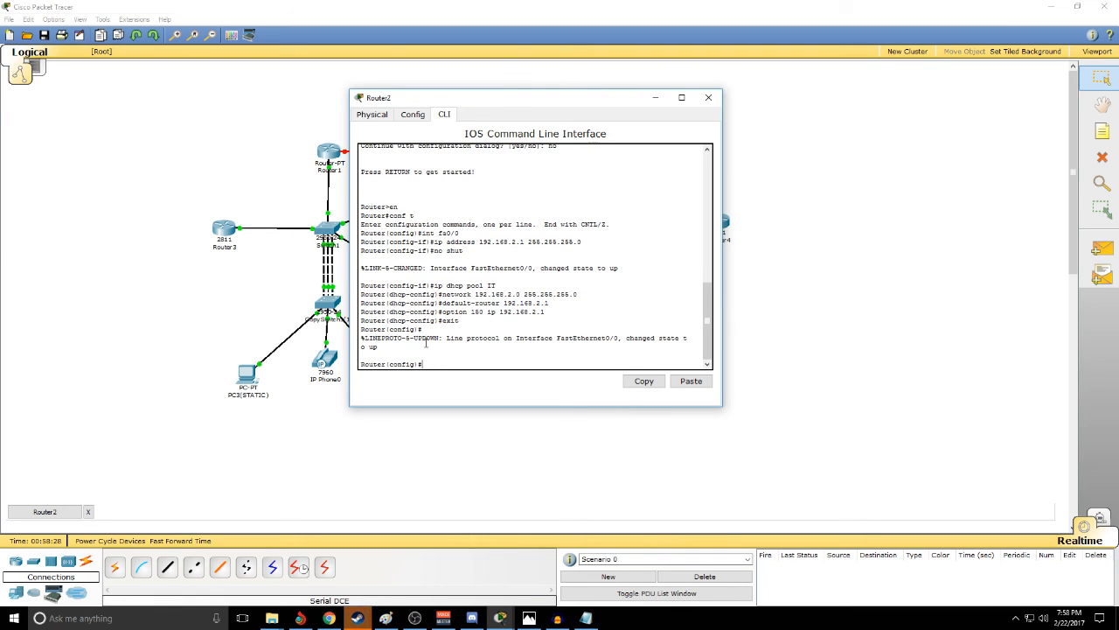
pyautogui.write('int')
pyautogui.press('Tab')
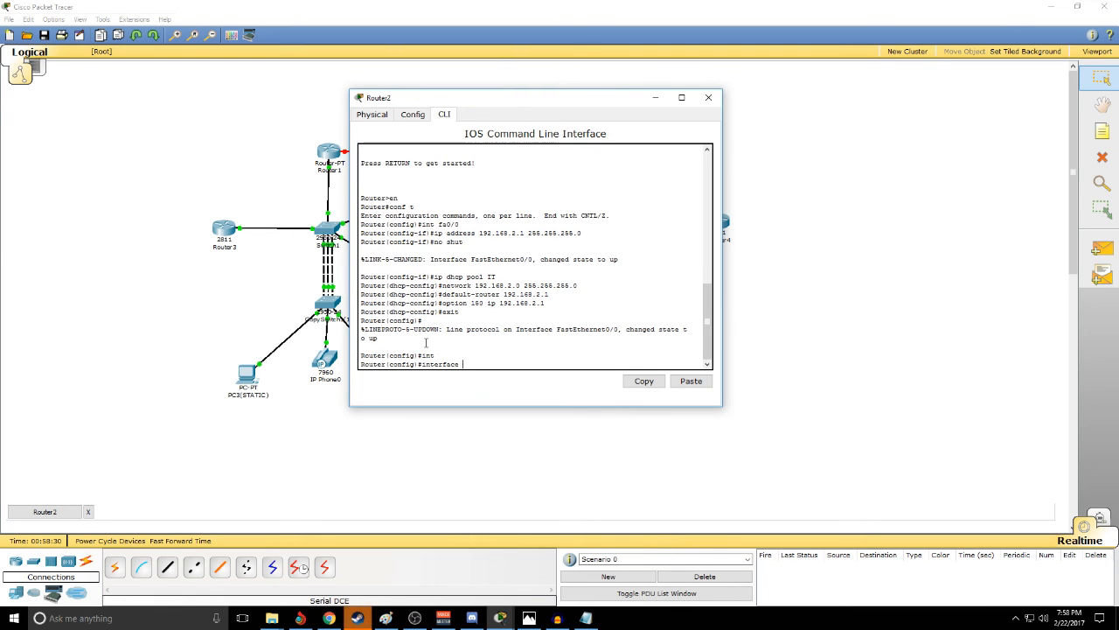
pyautogui.write('ser')
pyautogui.press('Tab')
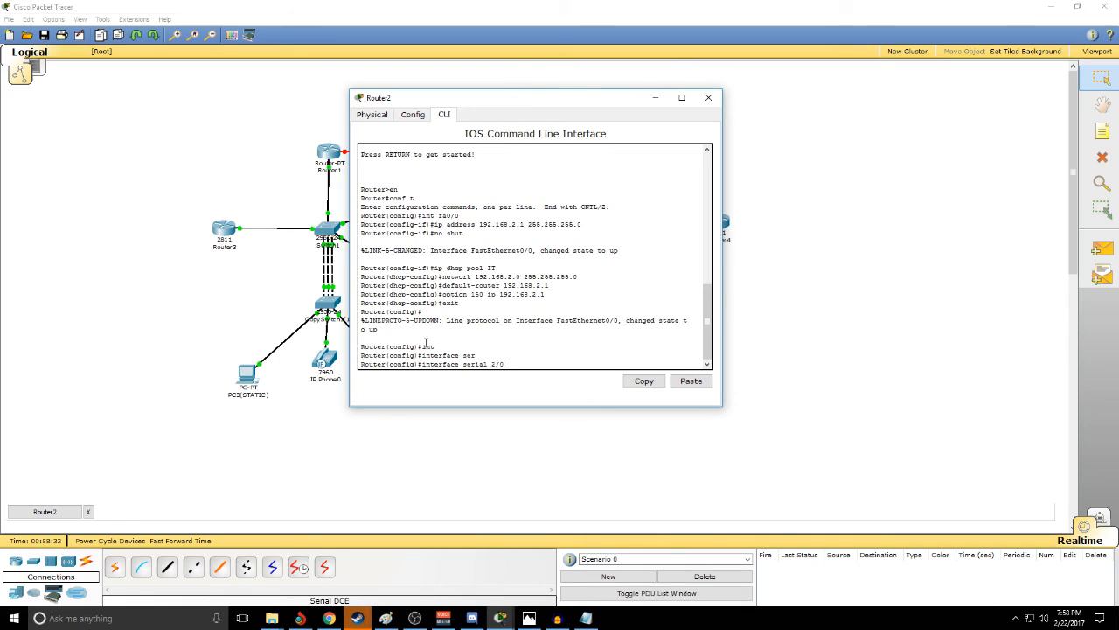
pyautogui.write('2/0')
pyautogui.press('Return')
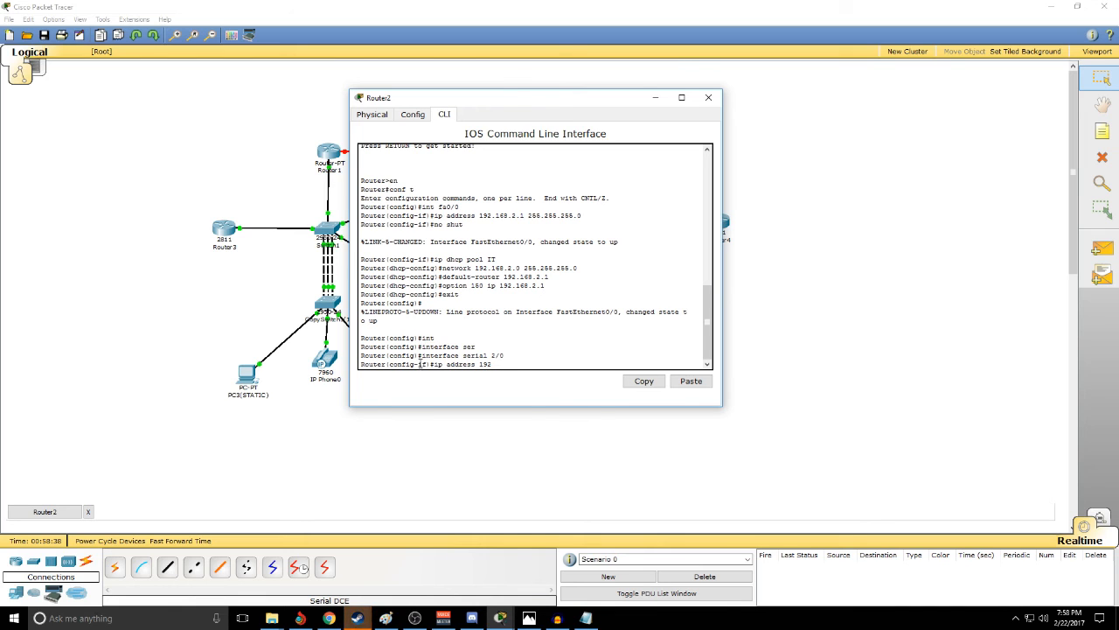
# - Assign IP address 192.168.1.1 with mask 255.255.255.0 to Router2's serial 2/0 interface
pyautogui.click(290, 146)
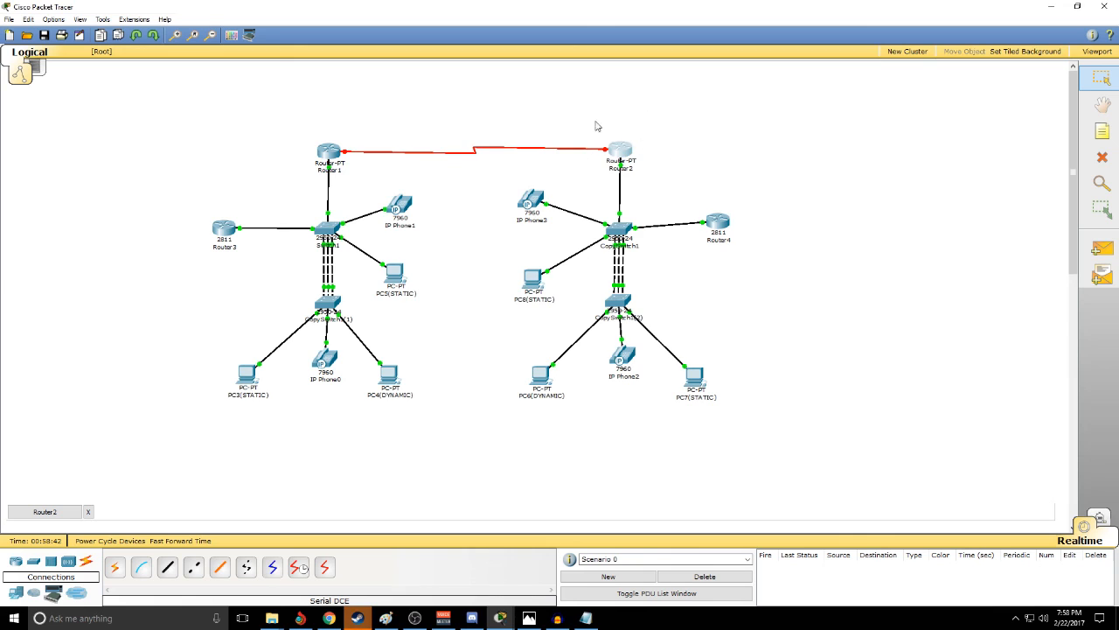
pyautogui.click(619, 152)
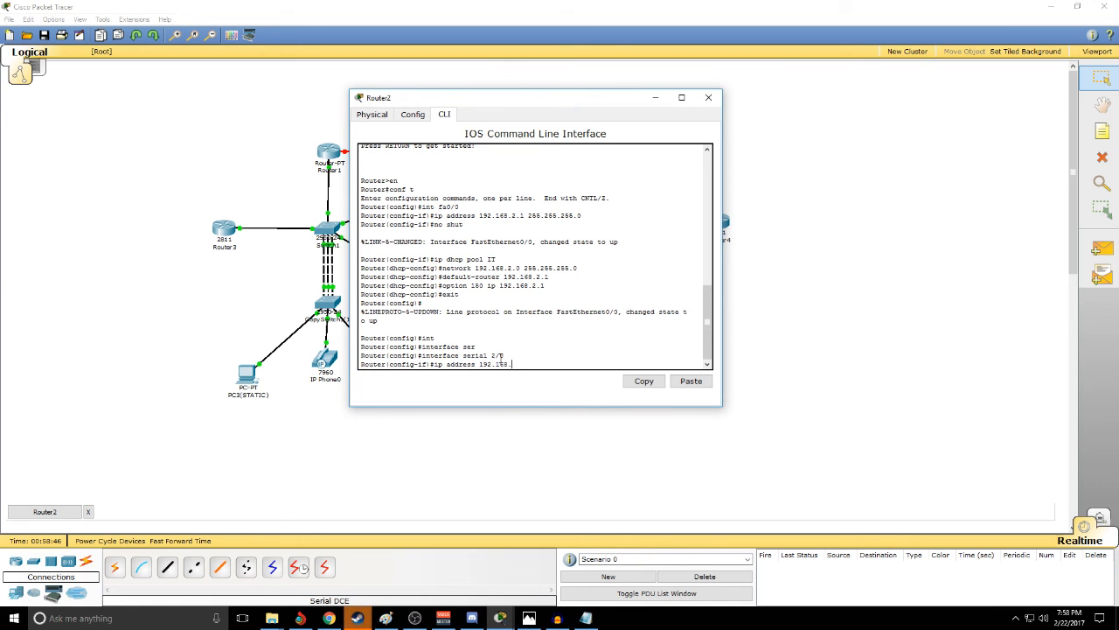
pyautogui.write('55.255.255.0')
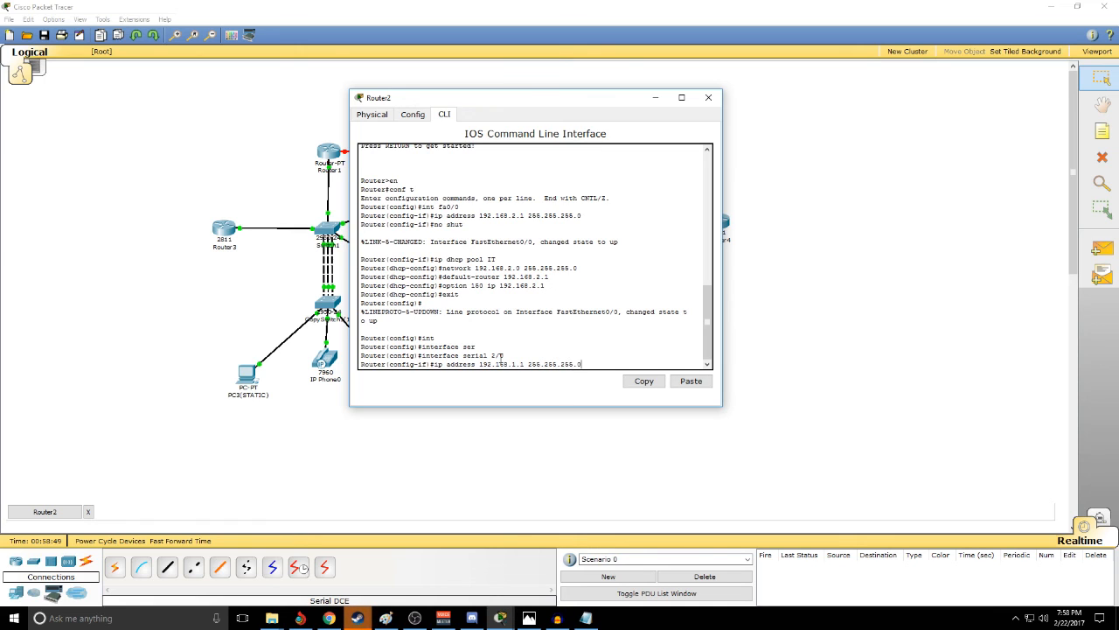
pyautogui.press('Return')
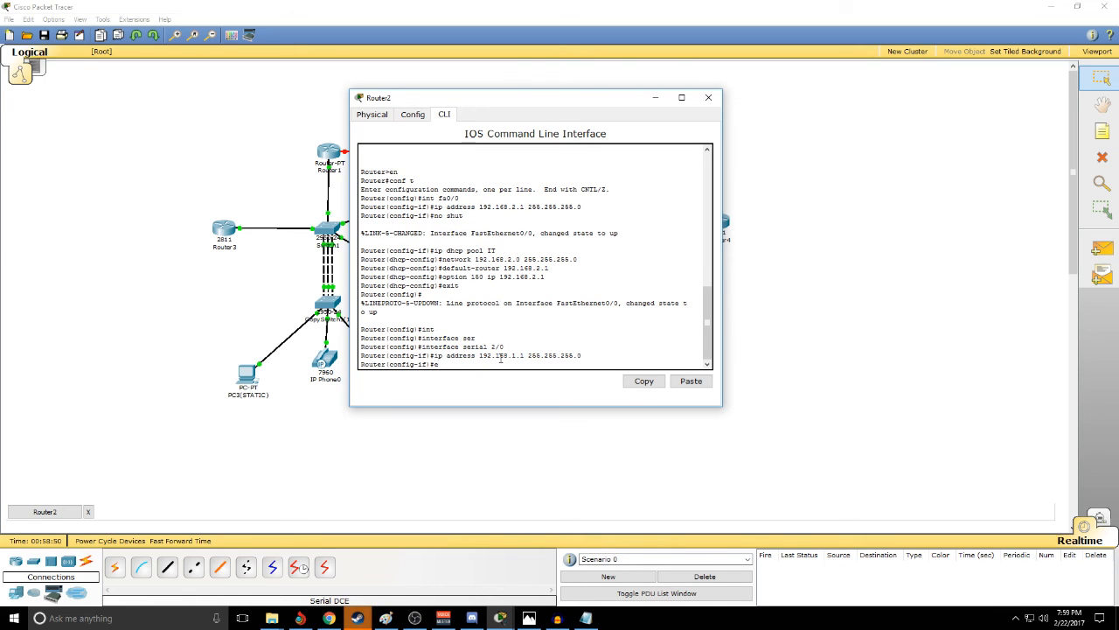
# - Set the clock rate of Router2's serial 2/0 to 64000, enable the interface, exit its configuration and close the router window
pyautogui.write('clock rate 64000')
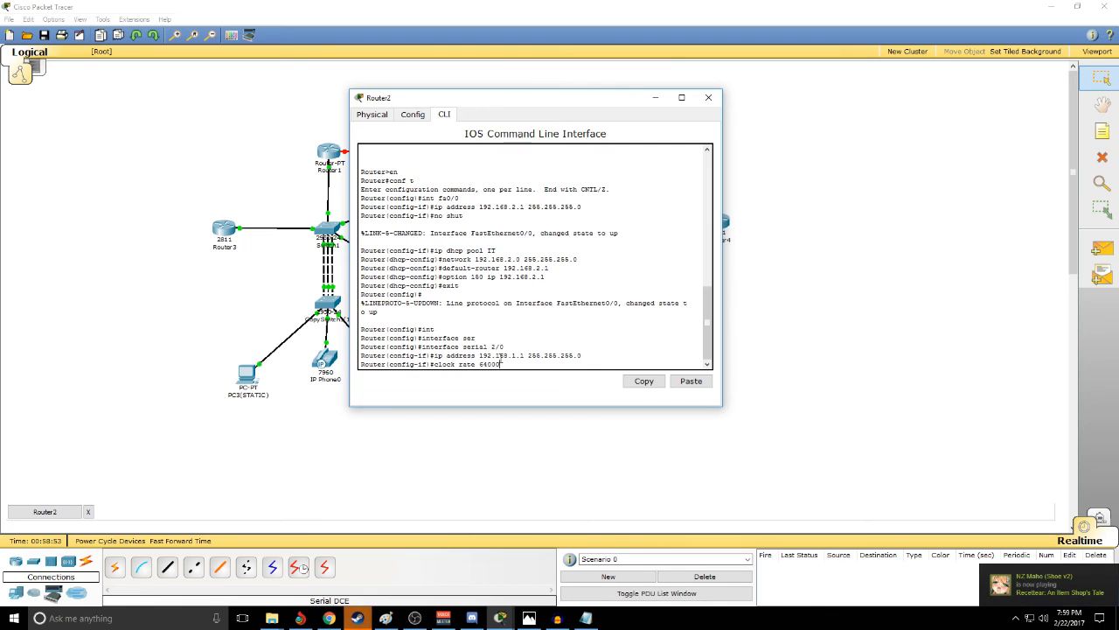
pyautogui.press('Return')
pyautogui.write('no shu')
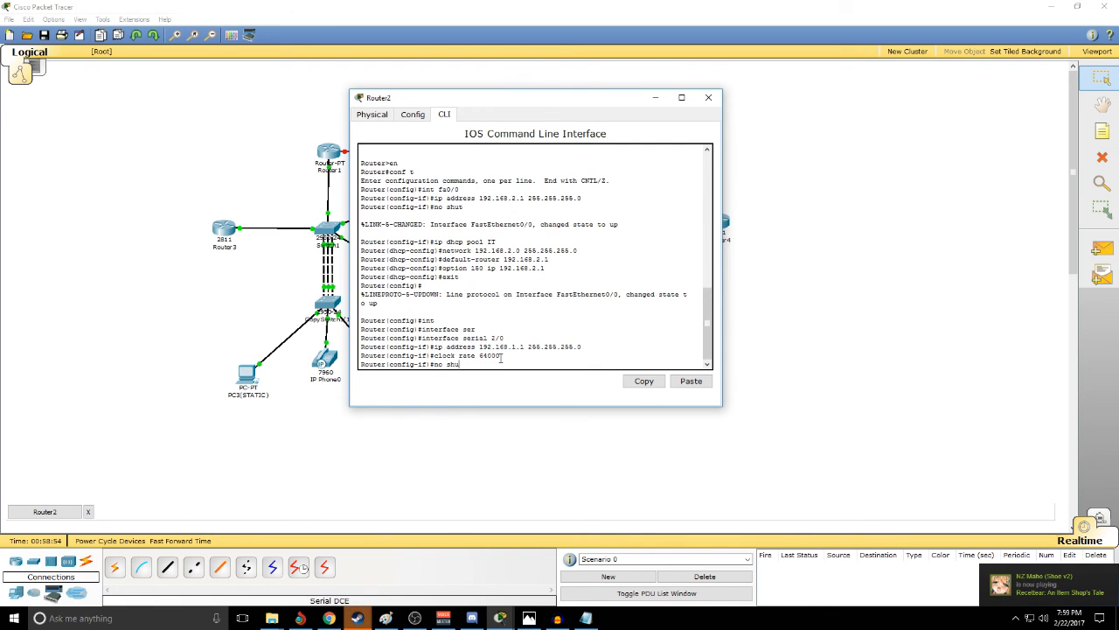
pyautogui.write('t')
pyautogui.press('Return')
pyautogui.write('ex')
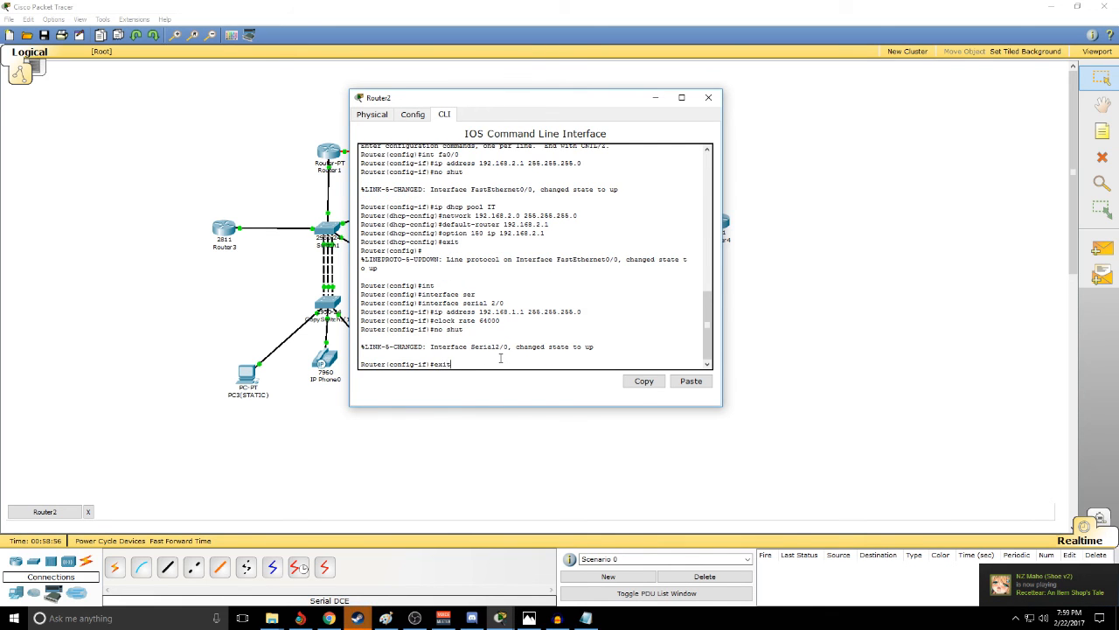
pyautogui.write('it')
pyautogui.press('Return')
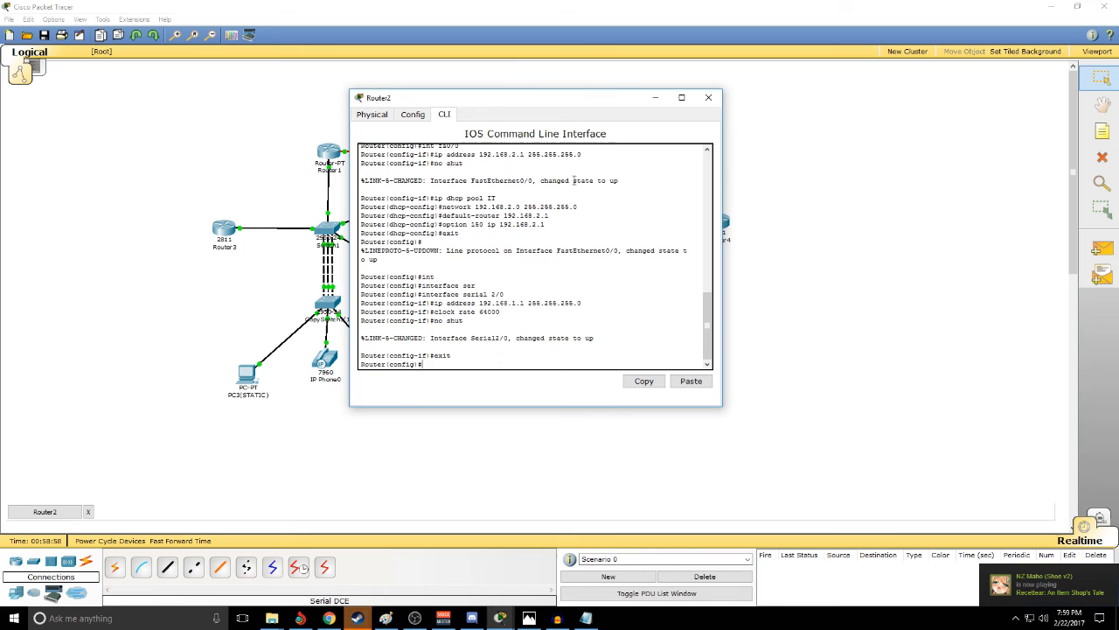
pyautogui.click(709, 97)
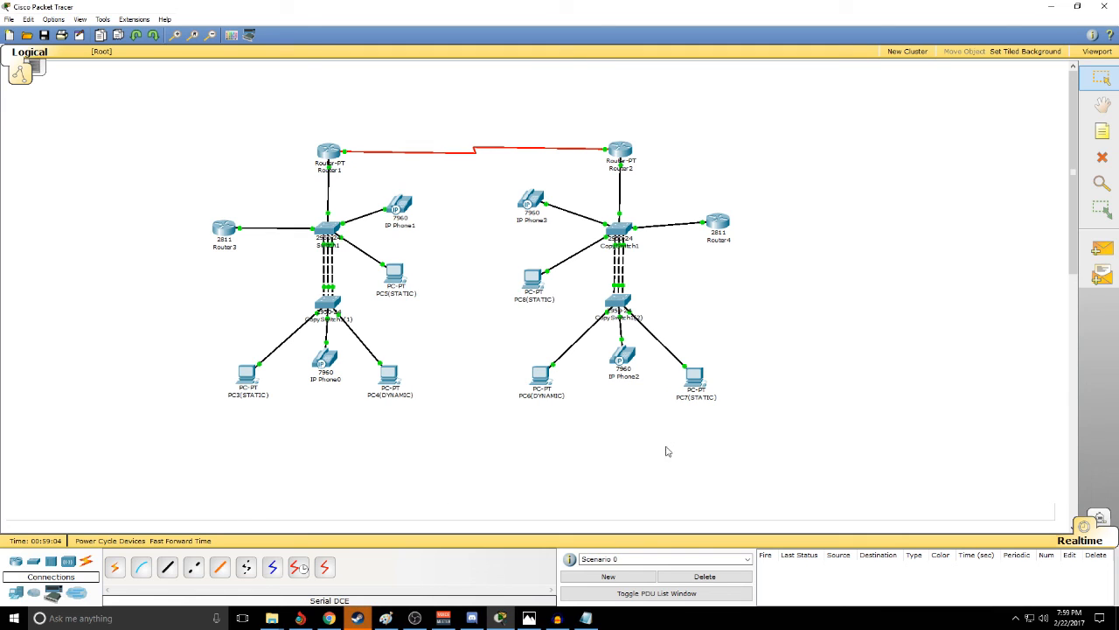
# - Test connectivity between the sites with a simple PDU from PC4(DYNAMIC) to PC6(DYNAMIC), and delete the test scenario
pyautogui.moveTo(354, 354); pyautogui.dragTo(452, 425)
pyautogui.moveTo(519, 363); pyautogui.dragTo(577, 423)
pyautogui.click(501, 364)
pyautogui.press('p')
pyautogui.click(390, 376)
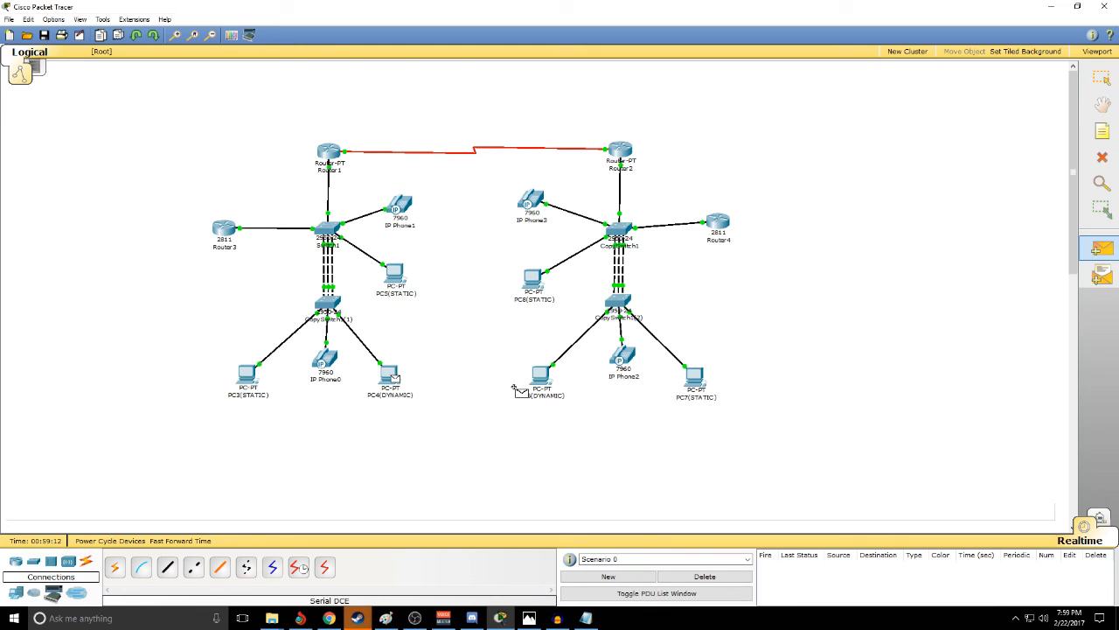
pyautogui.click(545, 379)
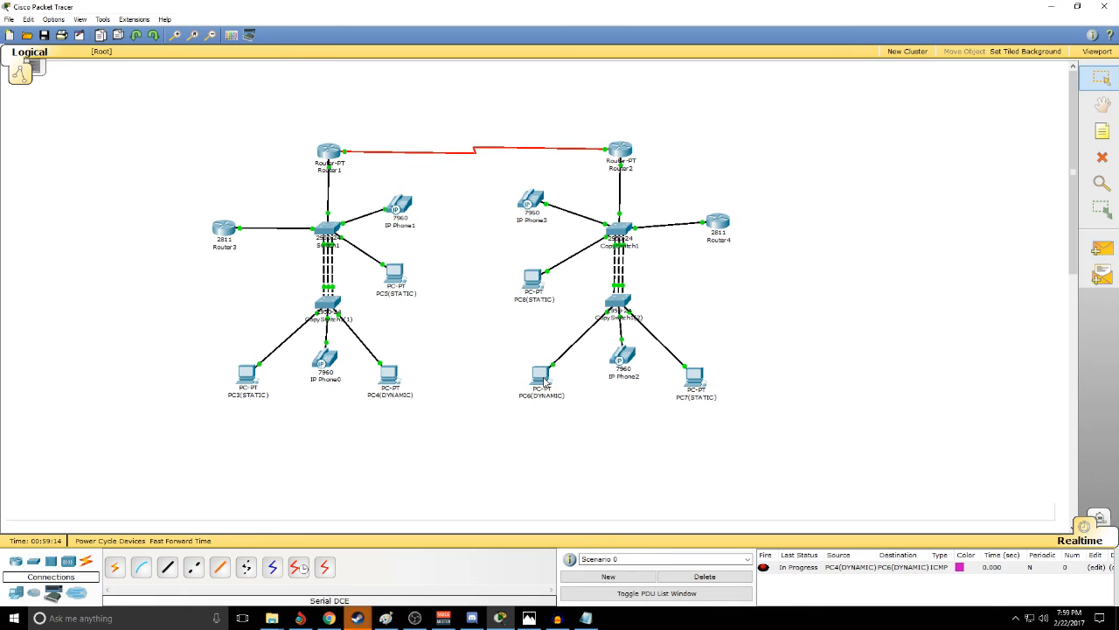
pyautogui.click(702, 576)
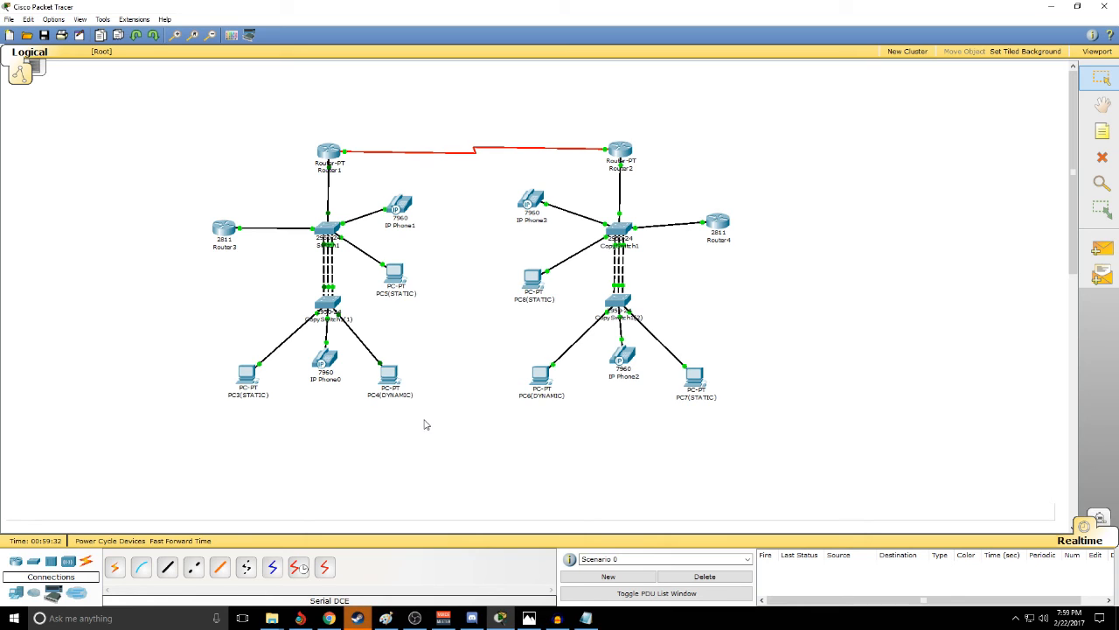
# - Repeat the simple PDU test from PC4(DYNAMIC) to PC6(DYNAMIC) and clear the scenario again
pyautogui.press('p')
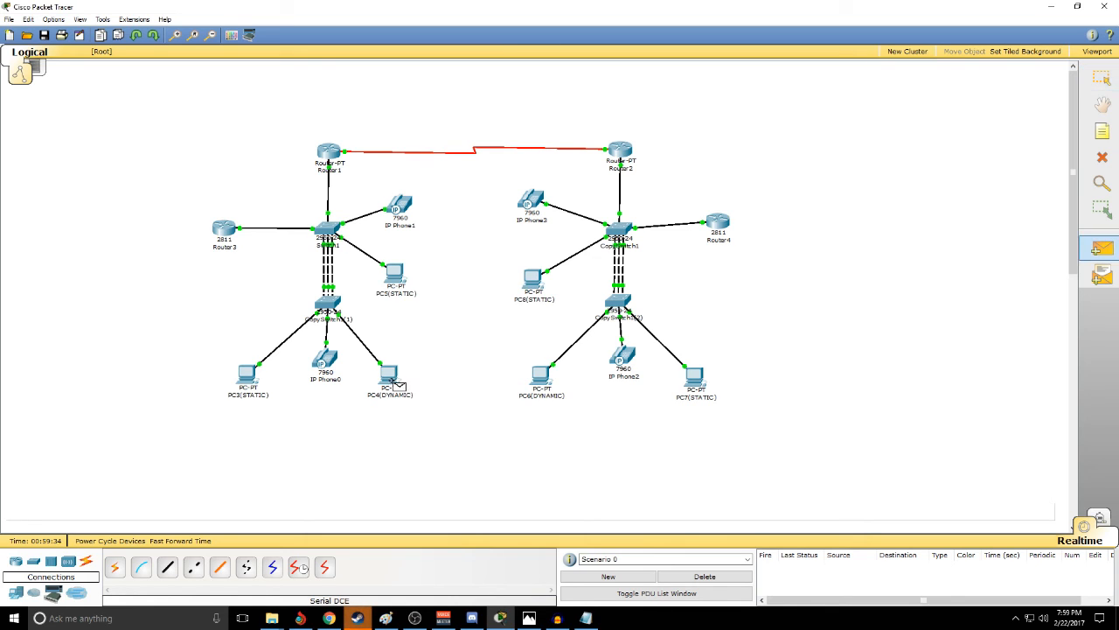
pyautogui.click(541, 378)
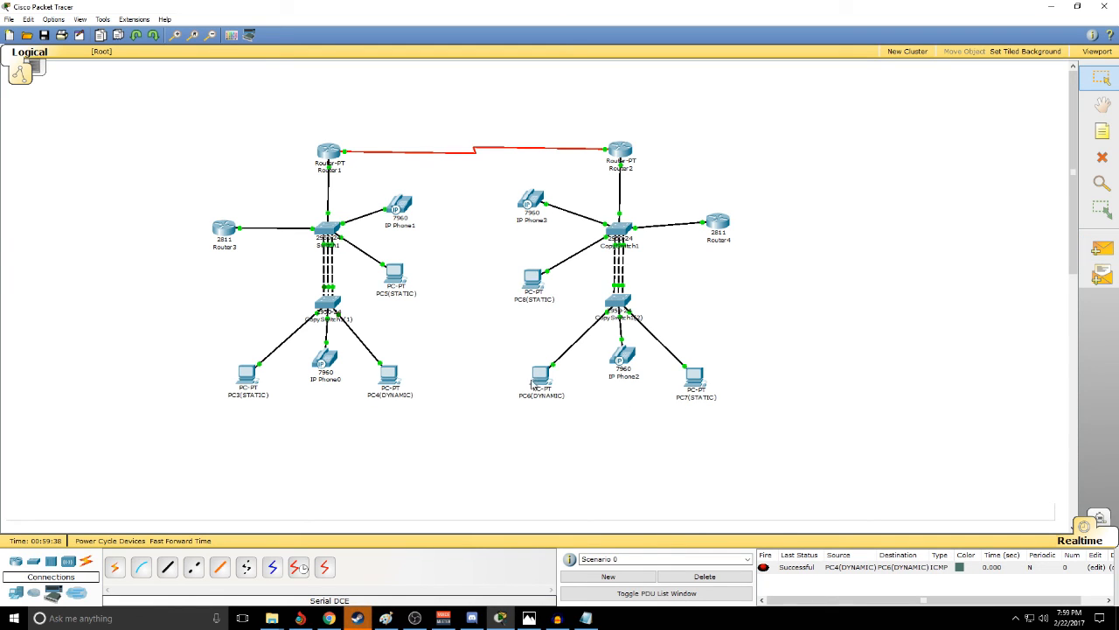
pyautogui.click(705, 576)
# - Test connectivity between the sites by sending a simple PDU from PC5(STATIC) to PC8(STATIC) twice
pyautogui.press('p')
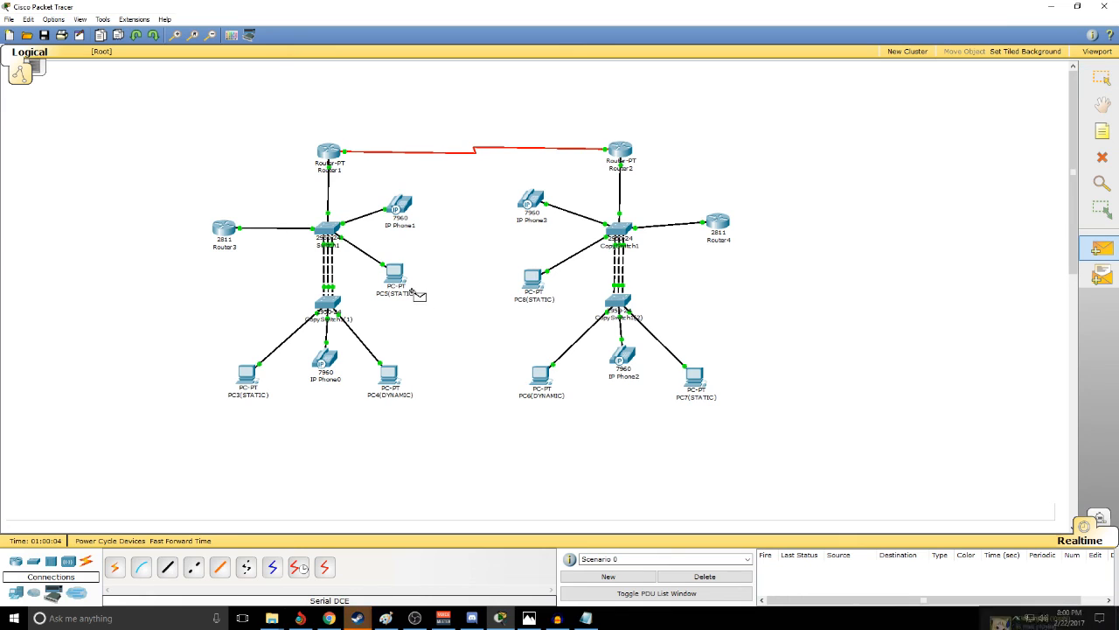
pyautogui.click(396, 274)
pyautogui.click(532, 278)
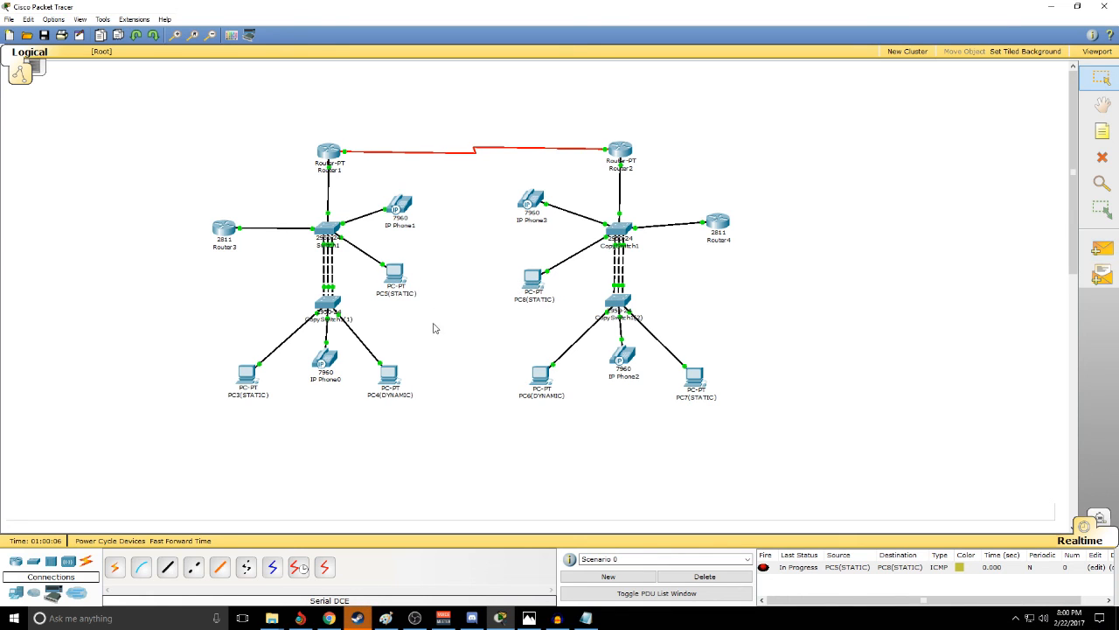
pyautogui.press('p')
pyautogui.click(402, 282)
pyautogui.click(536, 287)
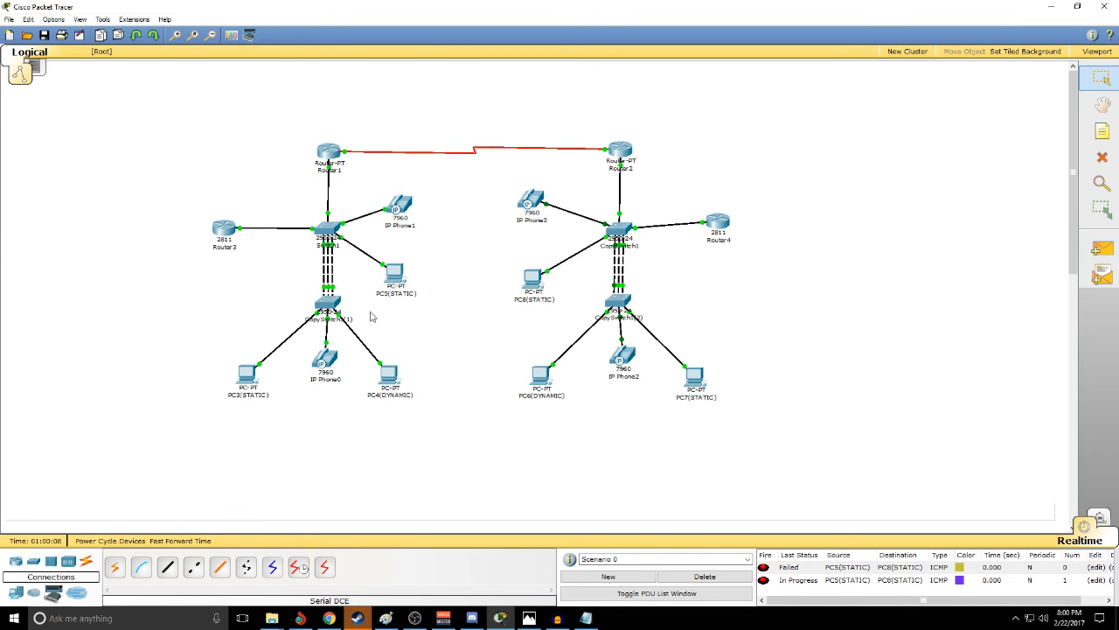
# - Send simple PDUs from PC3(STATIC) to PC6(DYNAMIC) and to PC7(STATIC), and delete the test scenario
pyautogui.press('p')
pyautogui.click(248, 375)
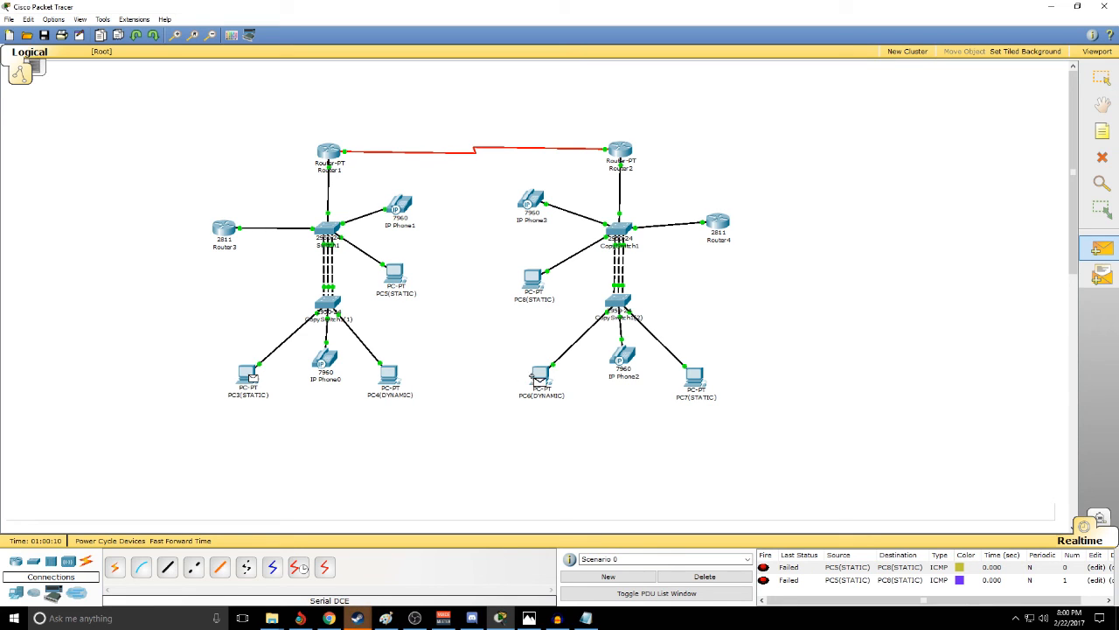
pyautogui.click(540, 376)
pyautogui.press('p')
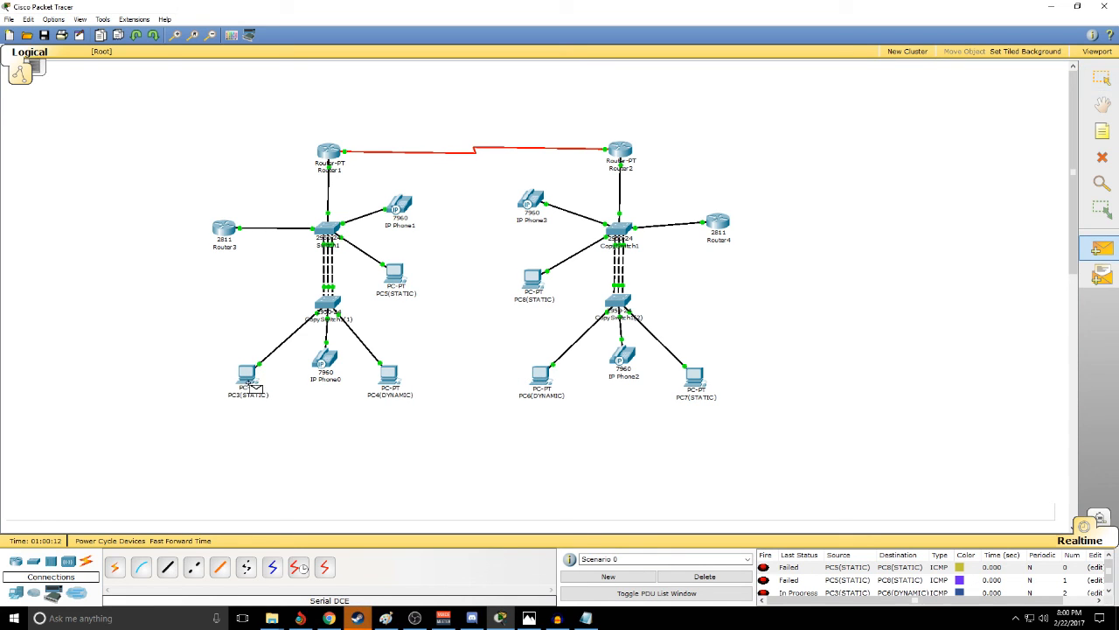
pyautogui.click(248, 376)
pyautogui.click(694, 378)
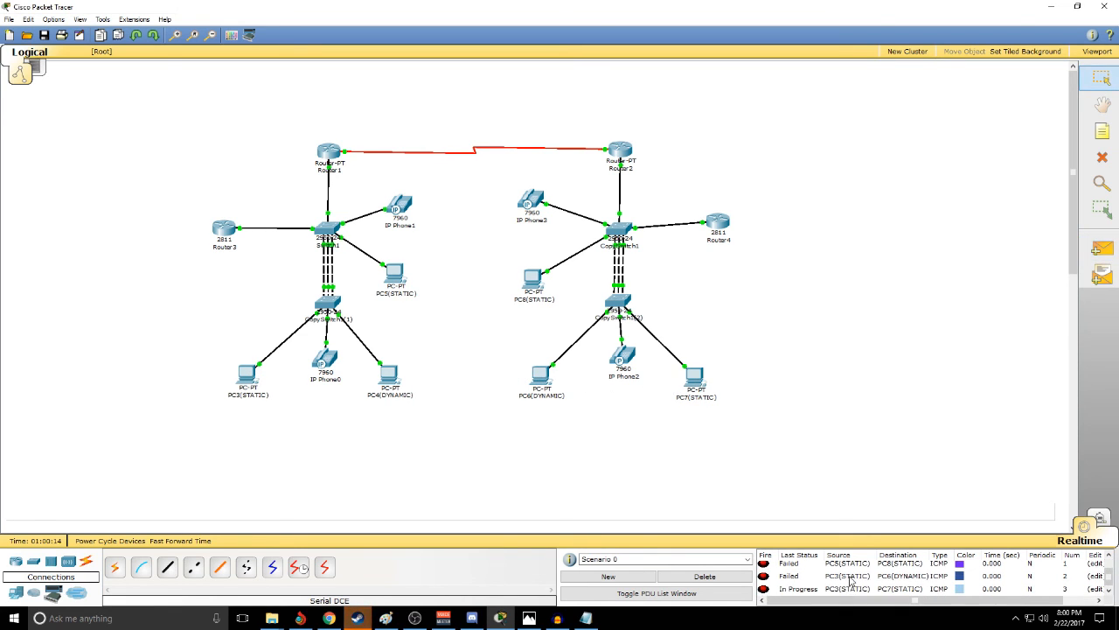
pyautogui.scroll(1, 851, 581)
pyautogui.press('p')
pyautogui.click(692, 578)
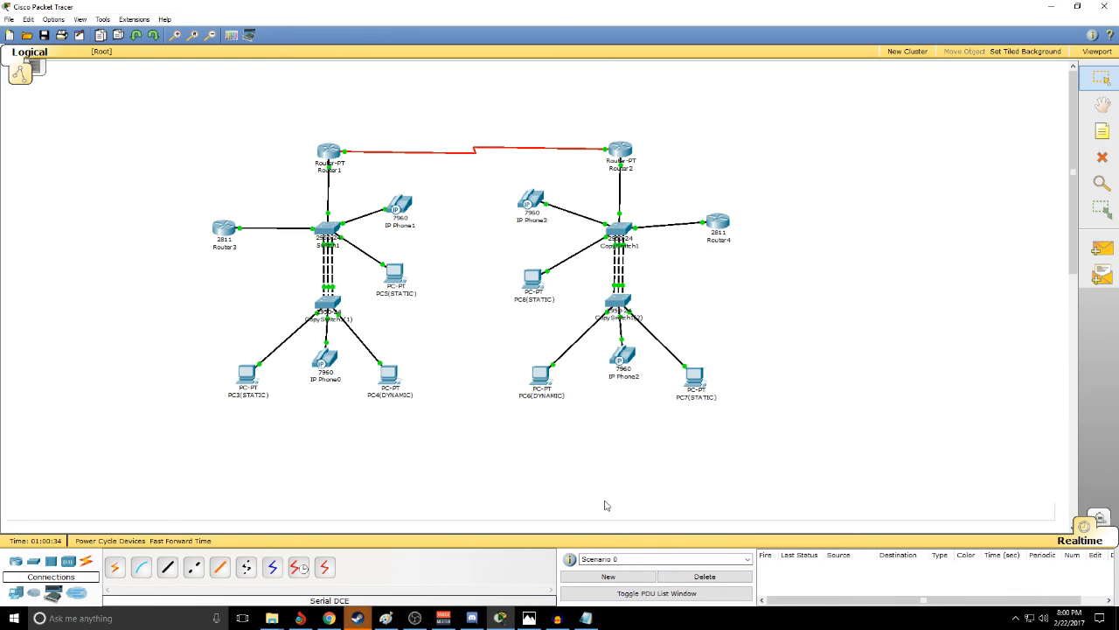